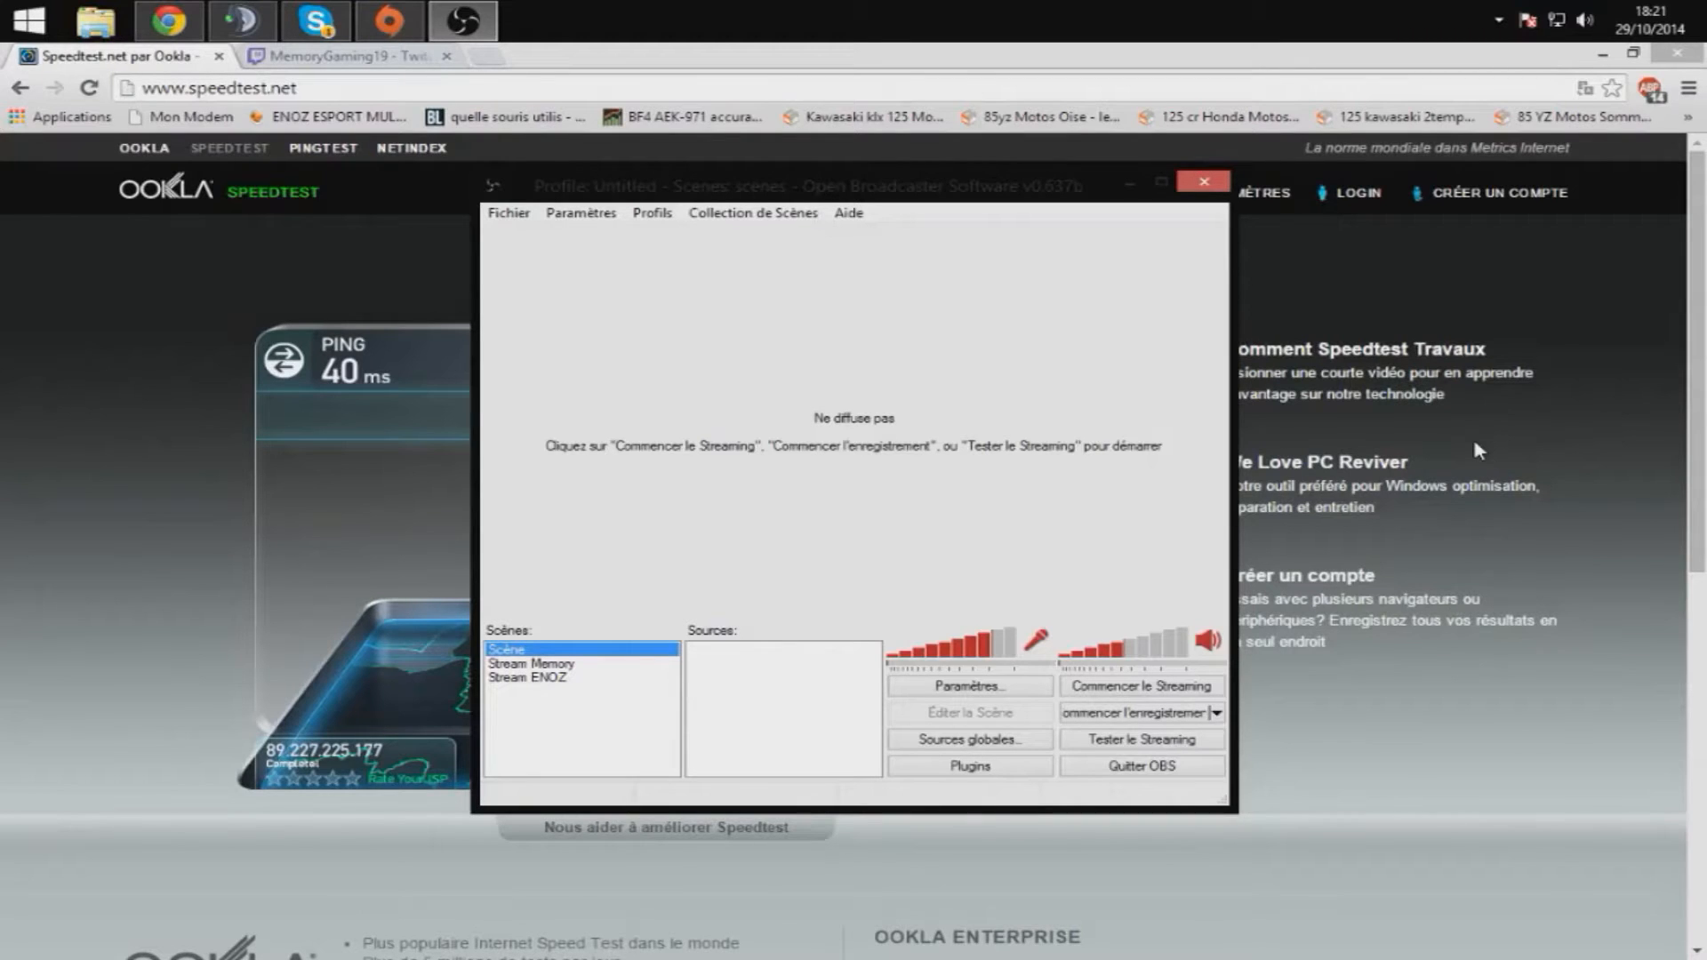
Step: Examine the connection's download and upload speeds in the Speedtest results
left_click(124, 359)
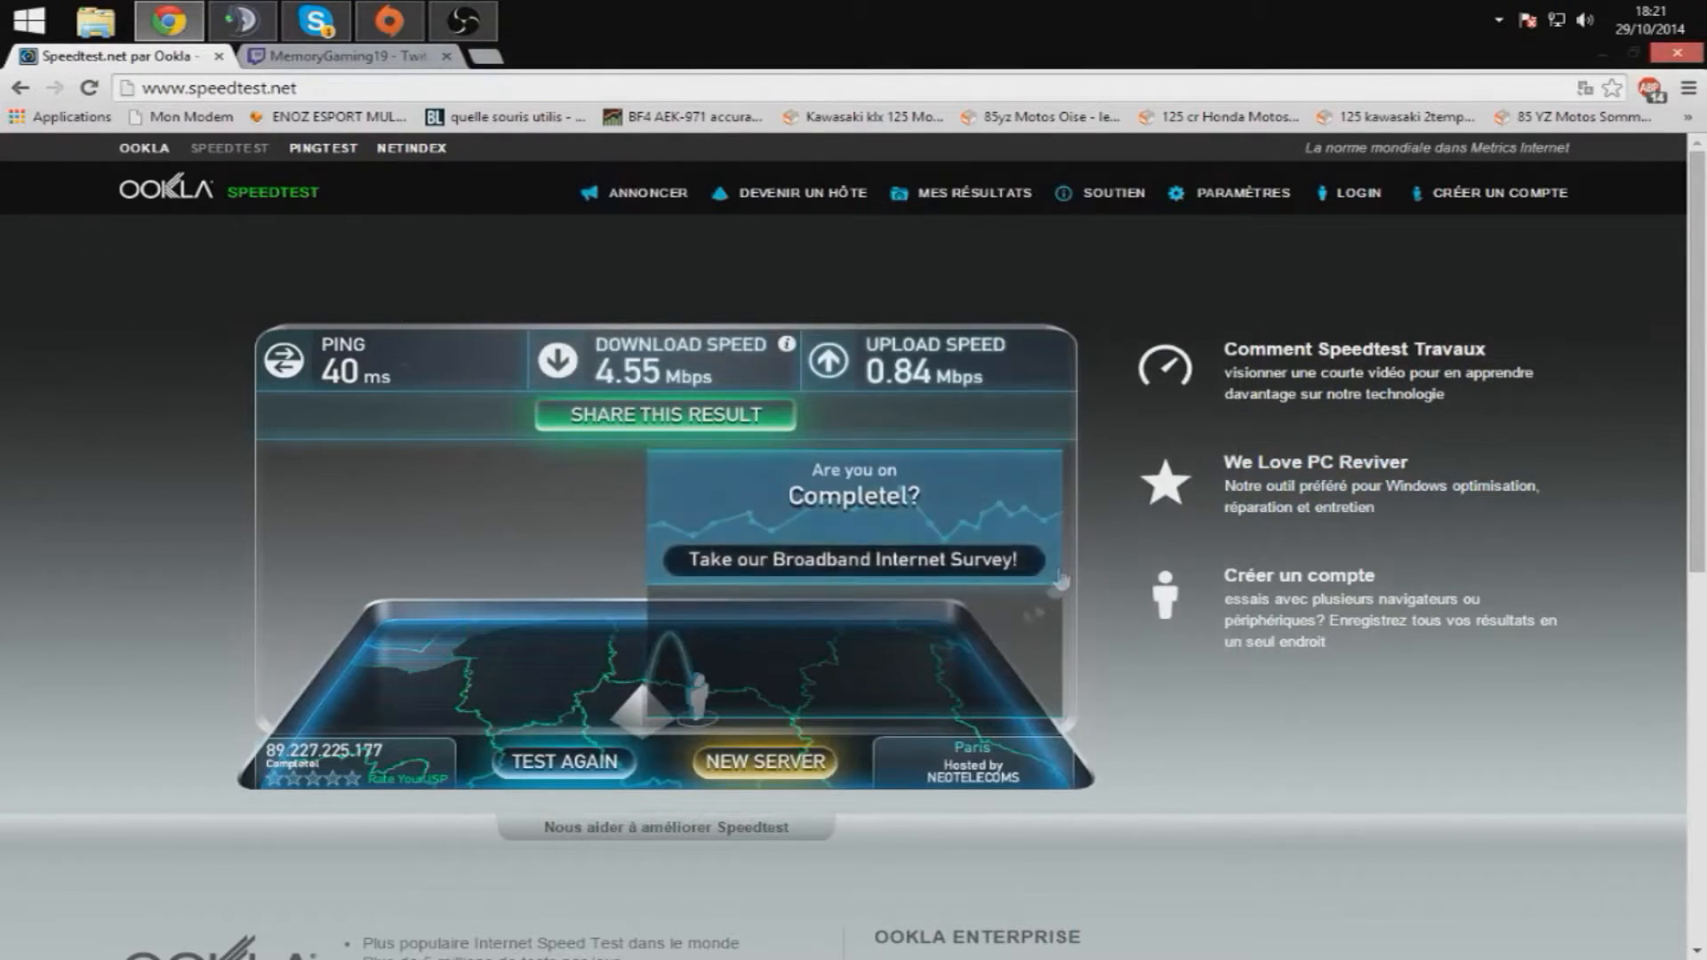
left_click(498, 20)
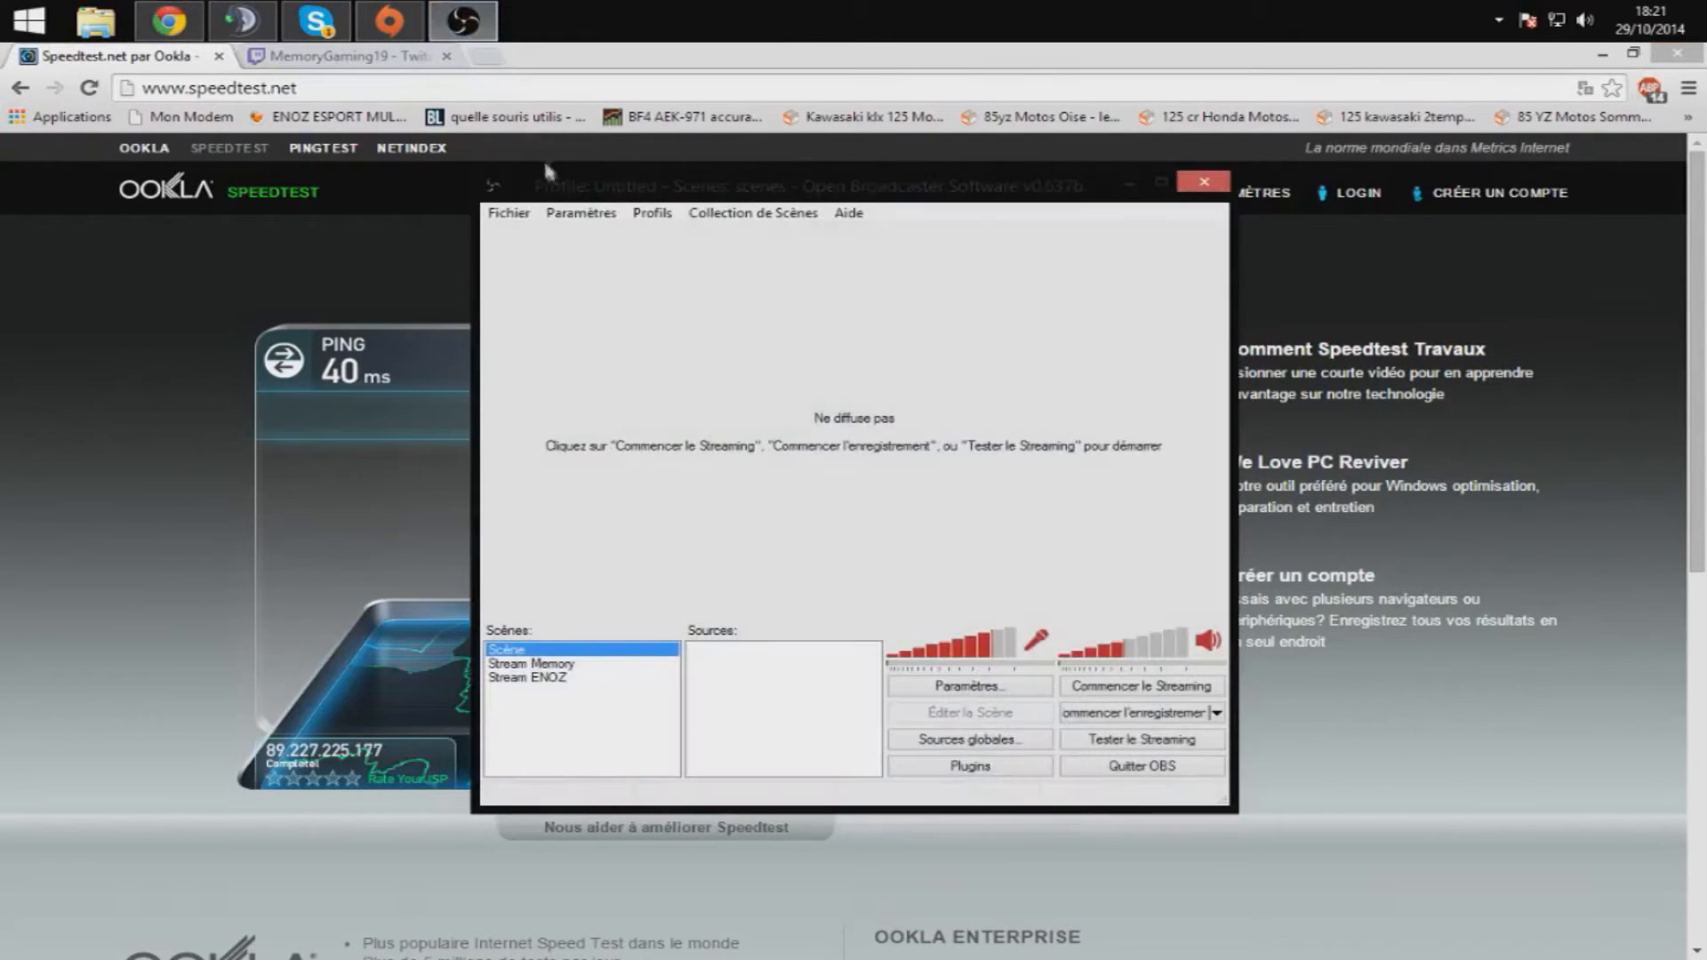
left_click(347, 55)
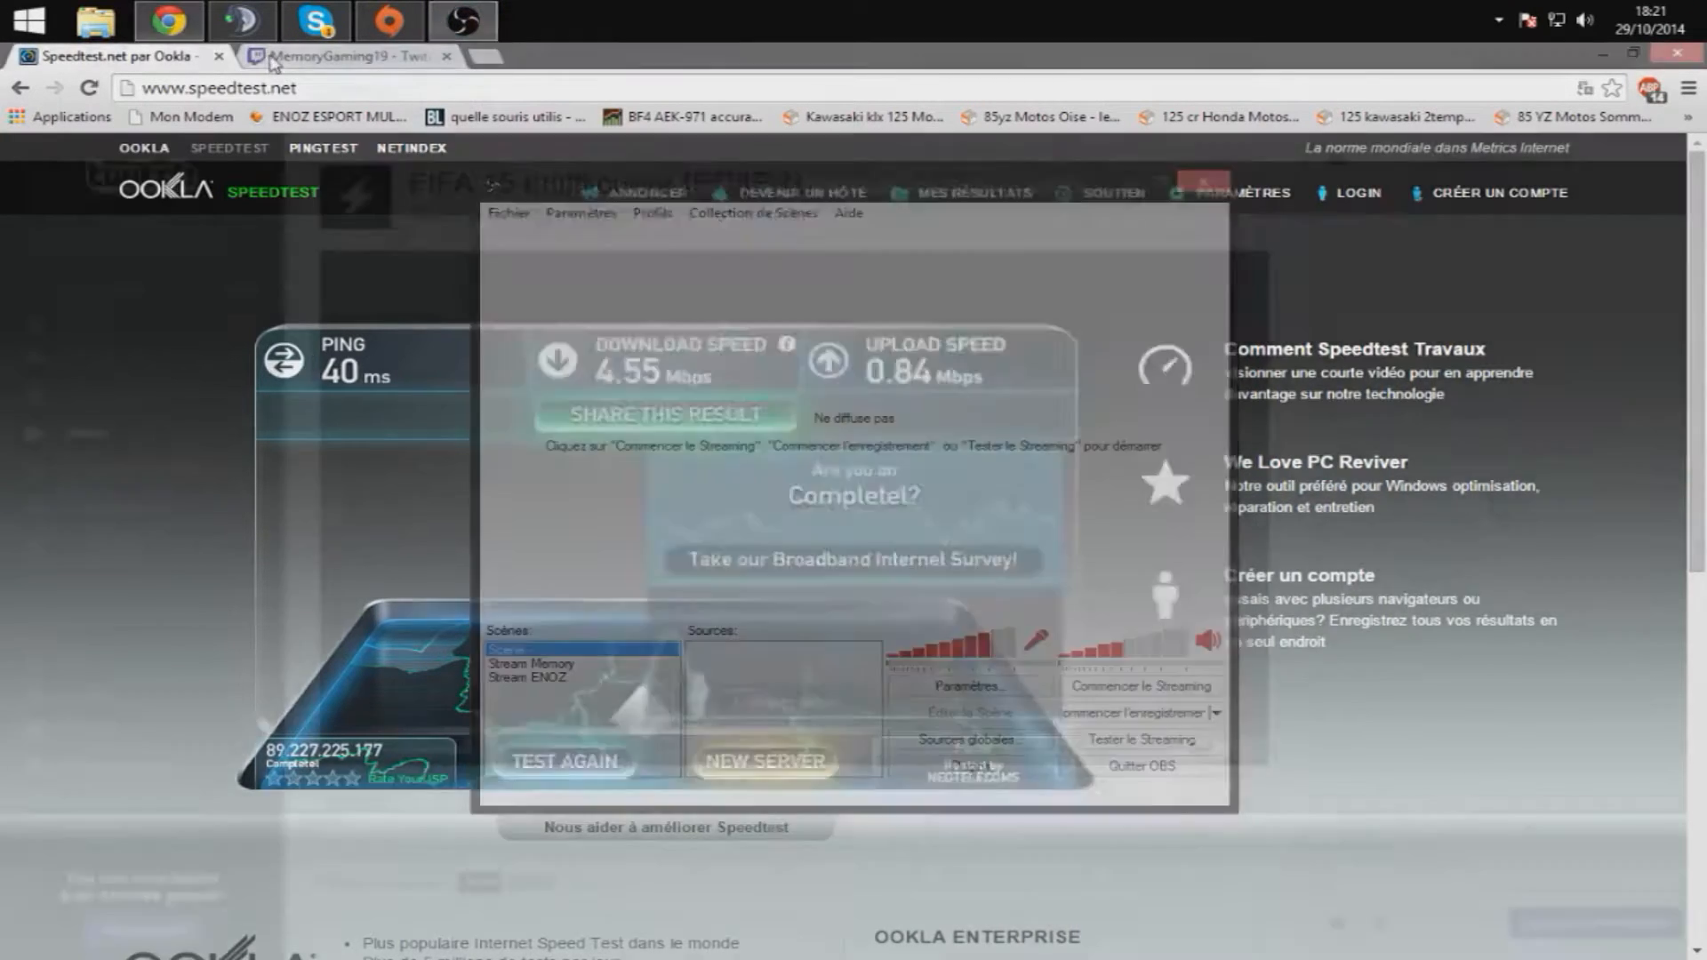
left_click(133, 55)
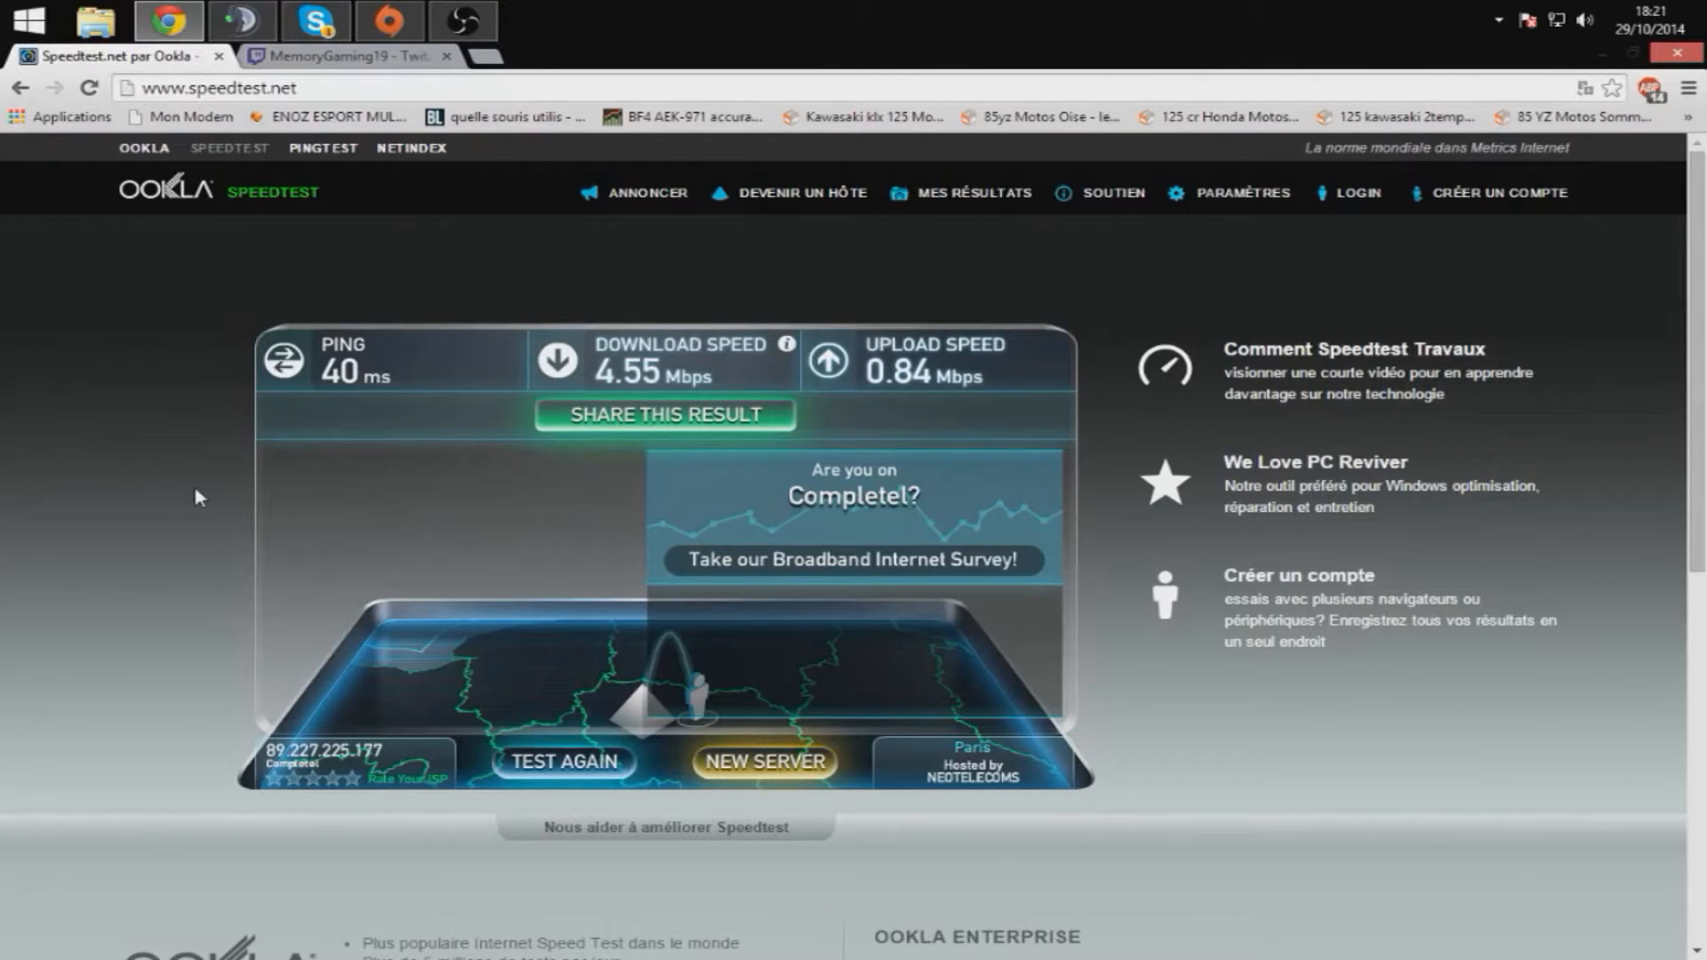
left_click(377, 55)
Step: Switch to Open Broadcaster Software and inspect the maximum video bitrate in its encoding settings
mouse_move(474, 37)
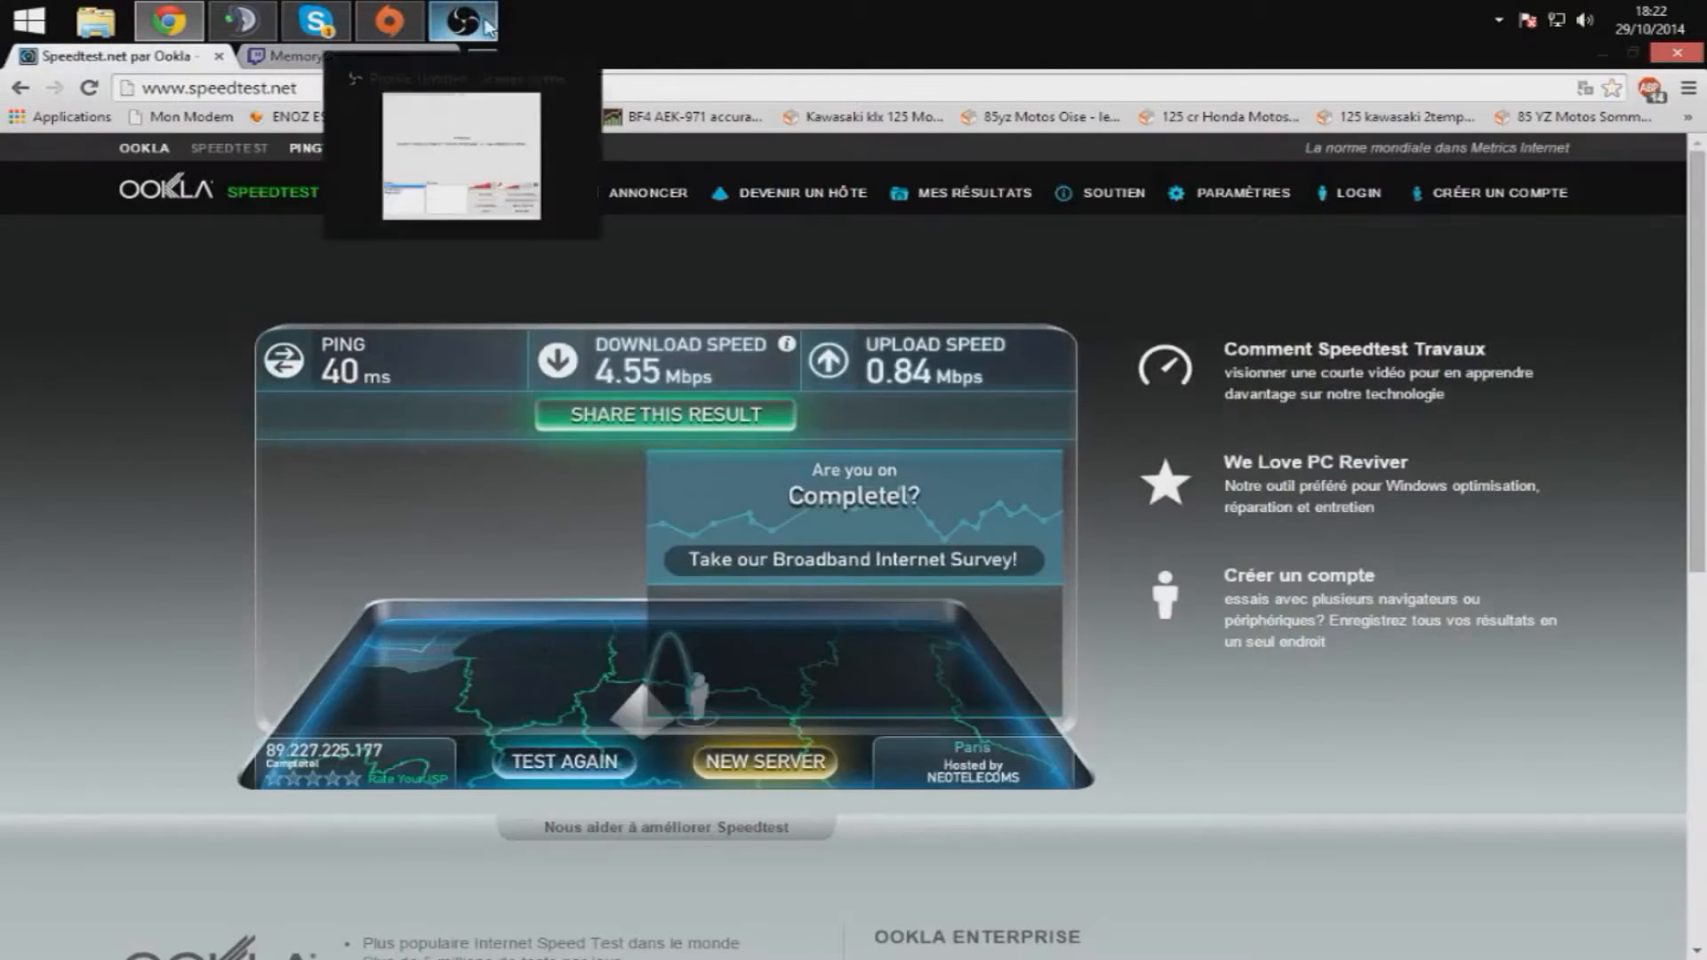
left_click(487, 27)
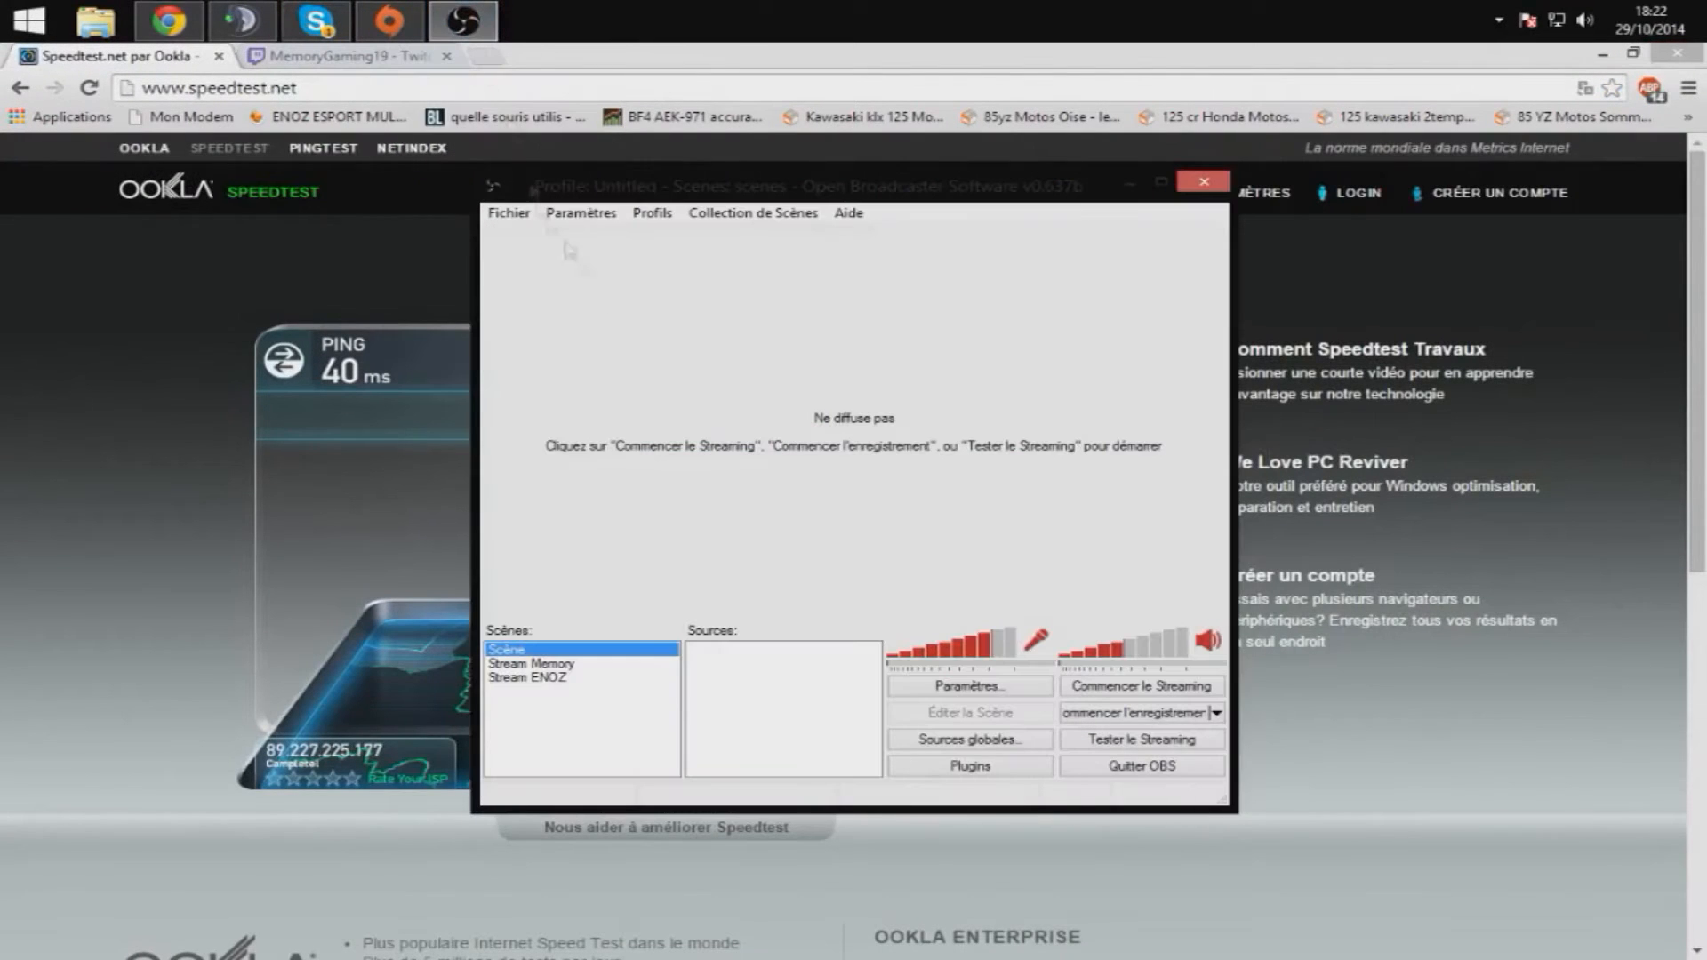
left_click(582, 214)
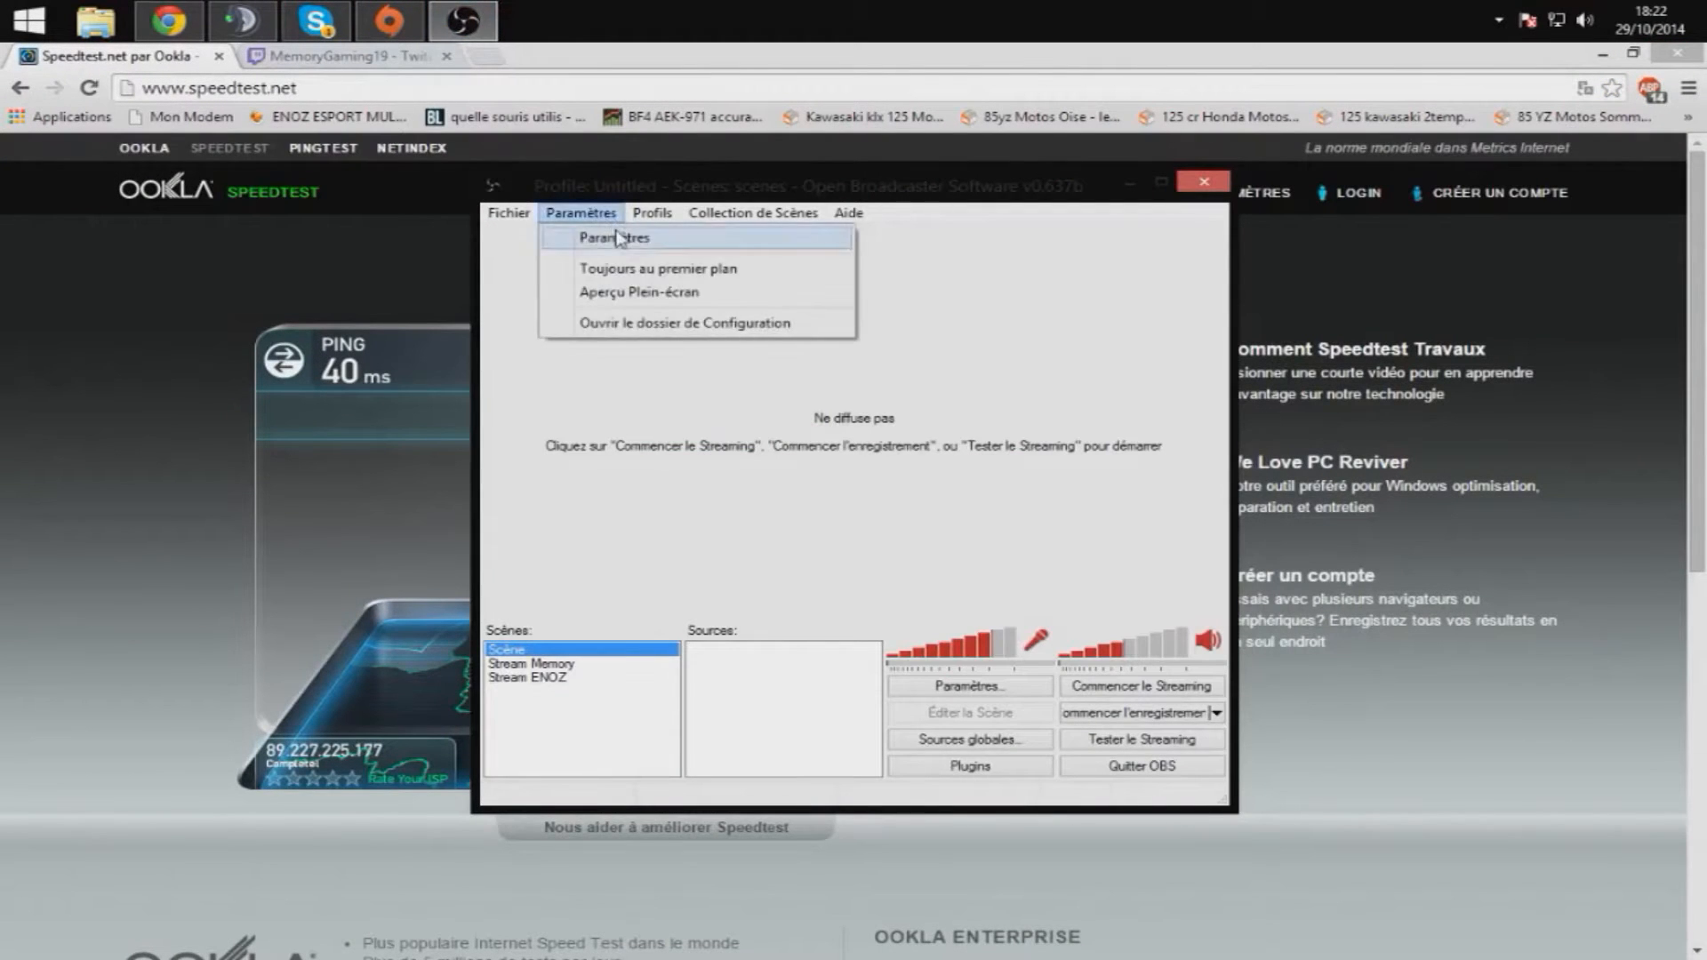
left_click(615, 238)
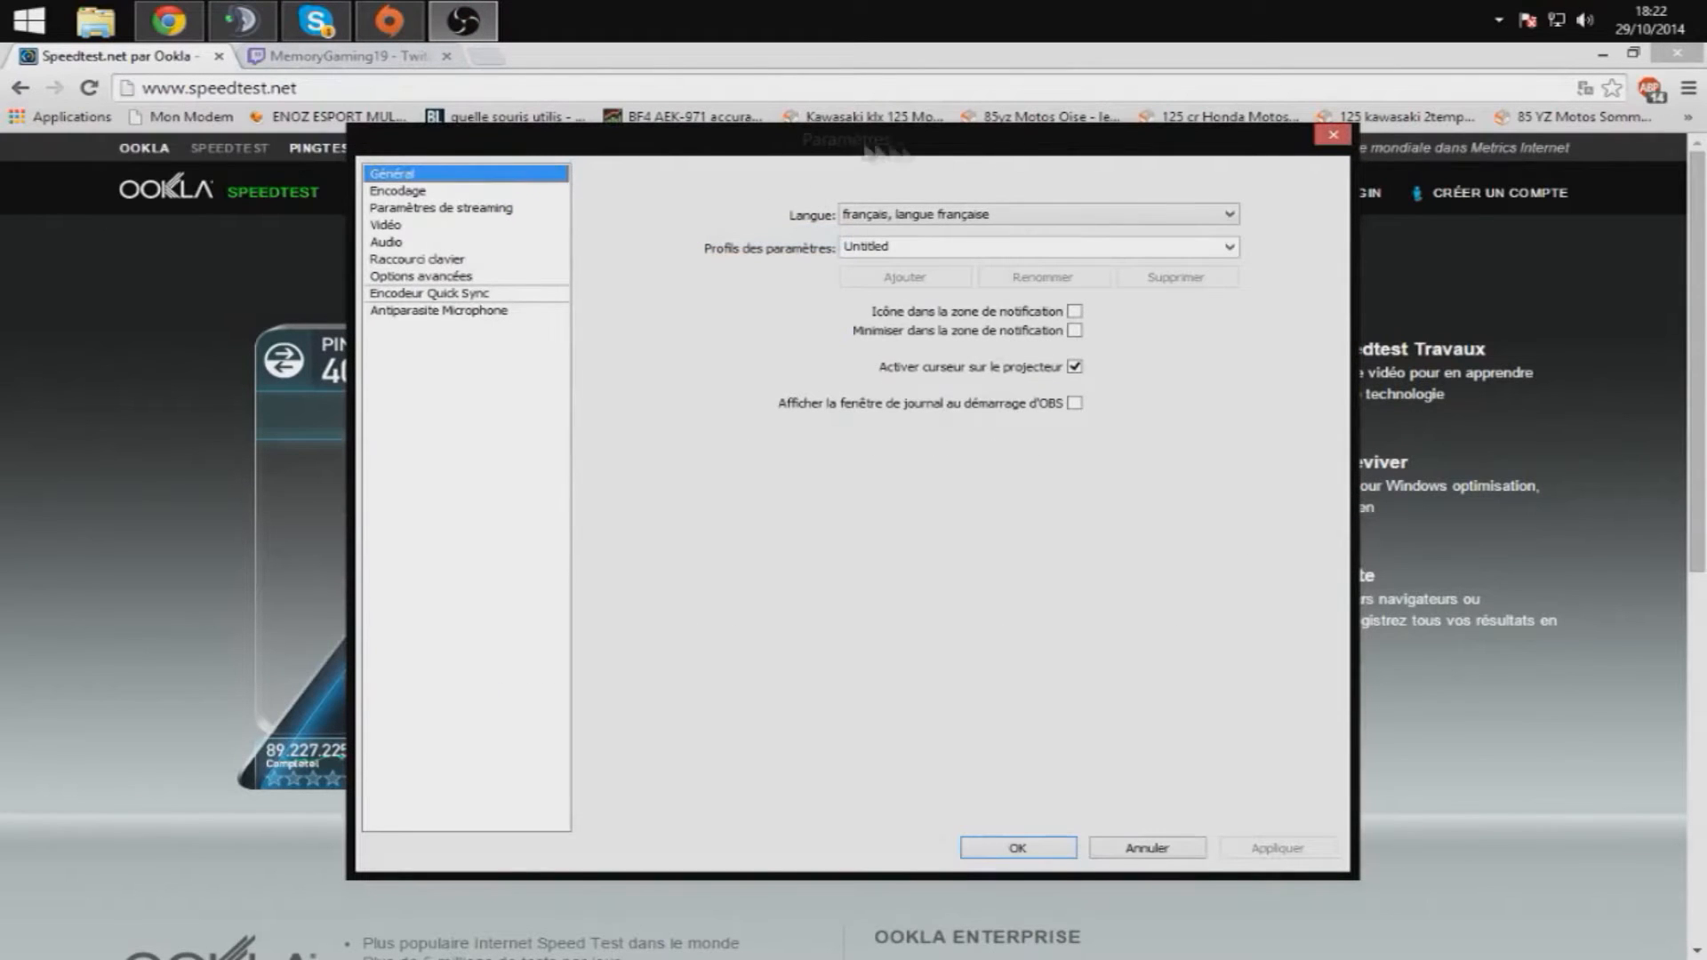
left_click(441, 192)
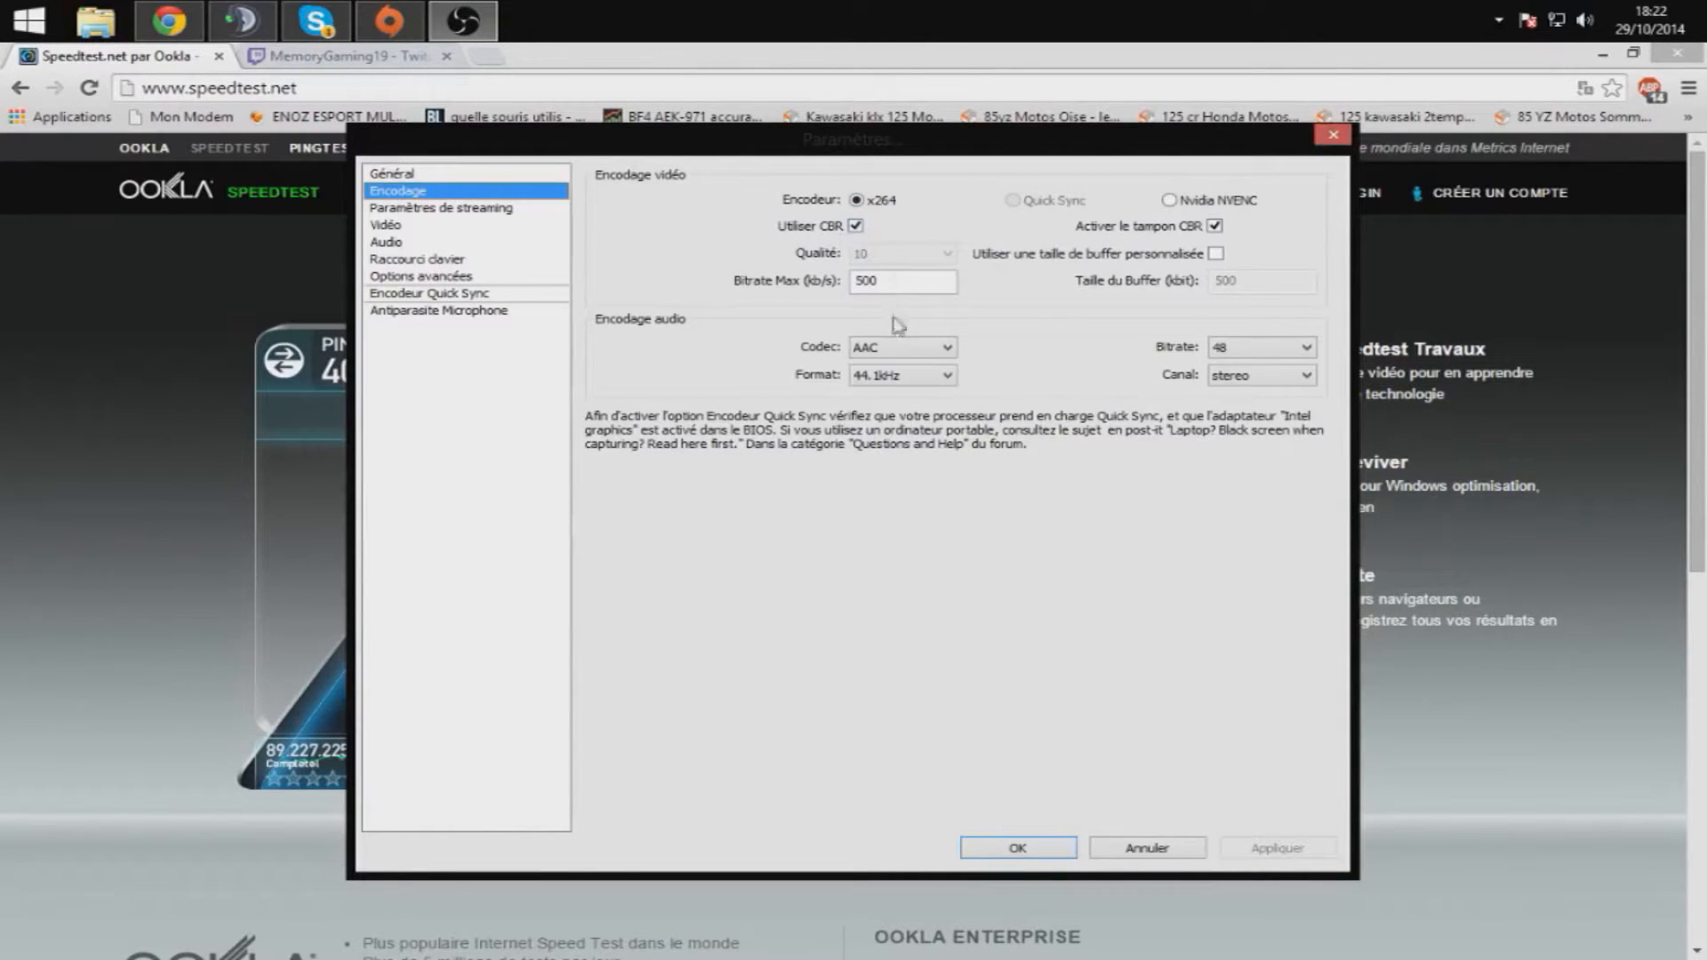
mouse_move(897, 324)
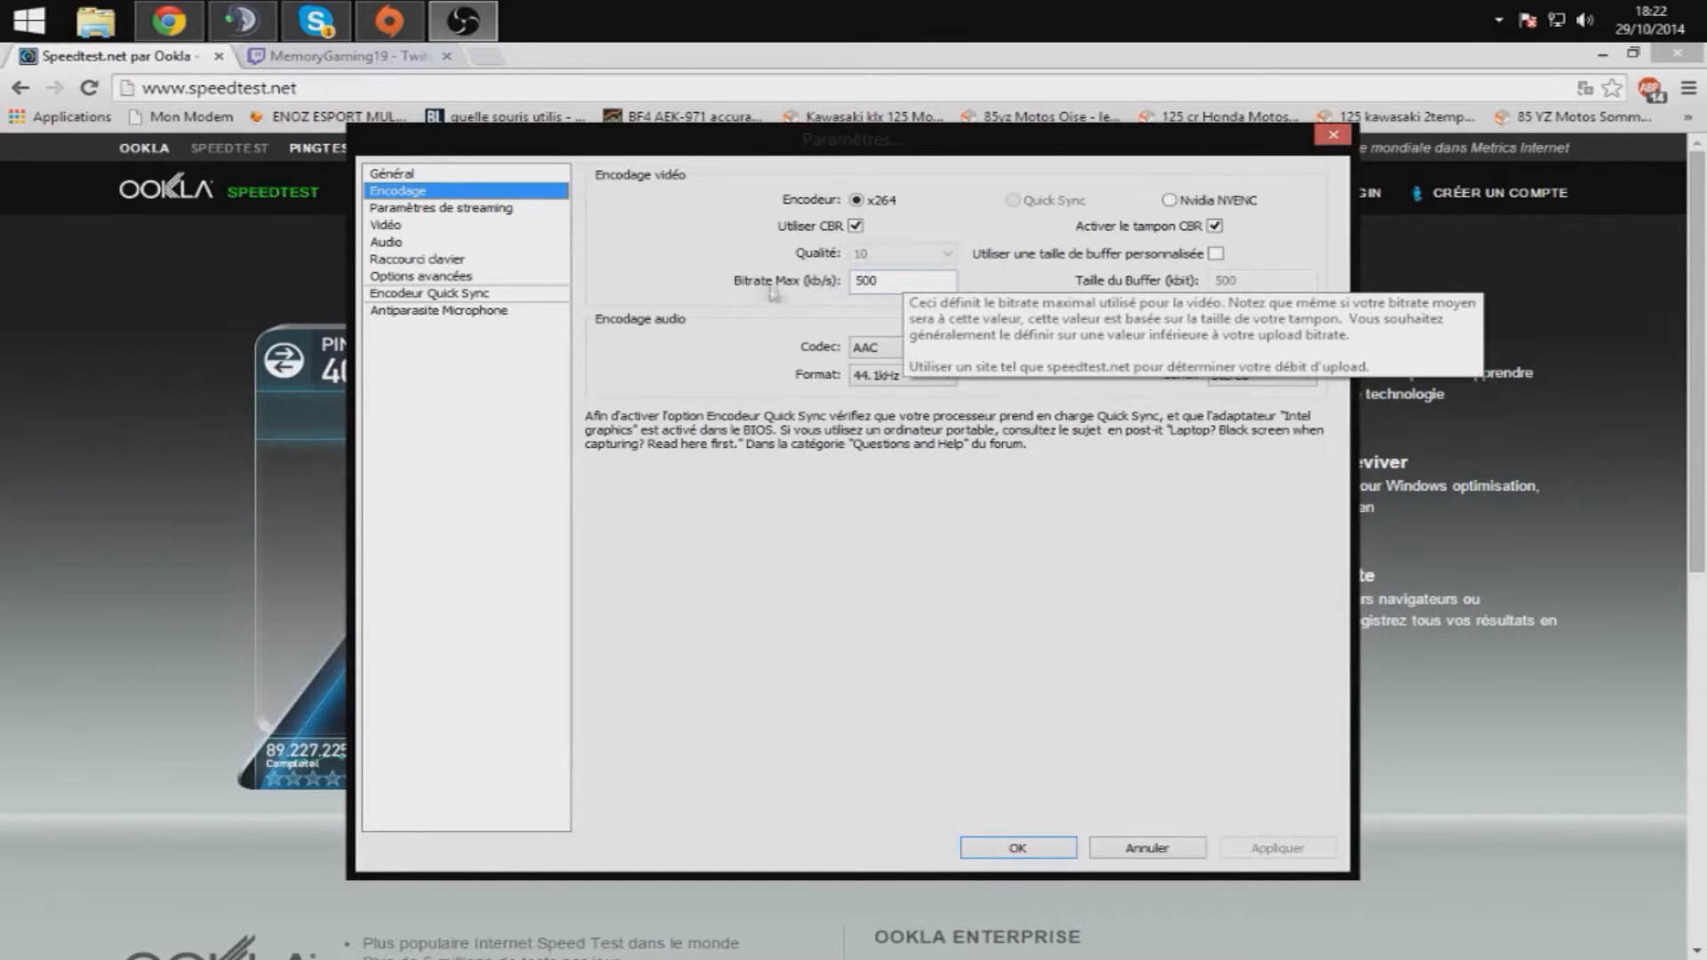
double_click(916, 281)
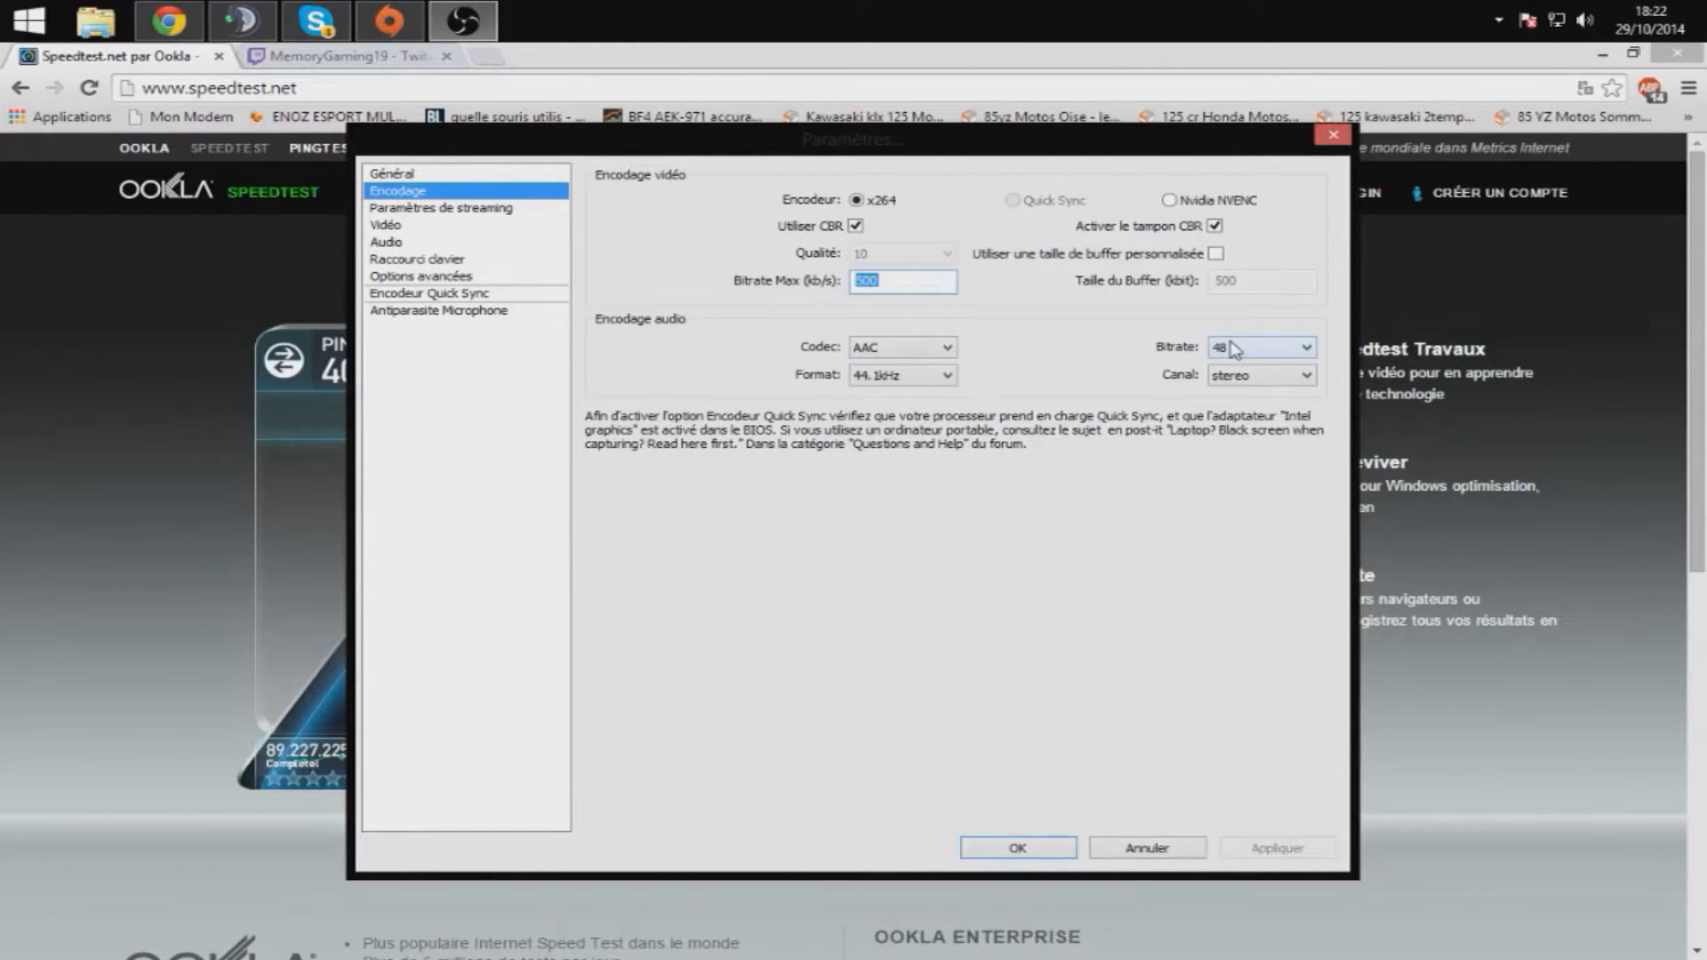
Step: Check the streaming mode, the available streaming services and the FMS server choices in the streaming settings
left_click(510, 210)
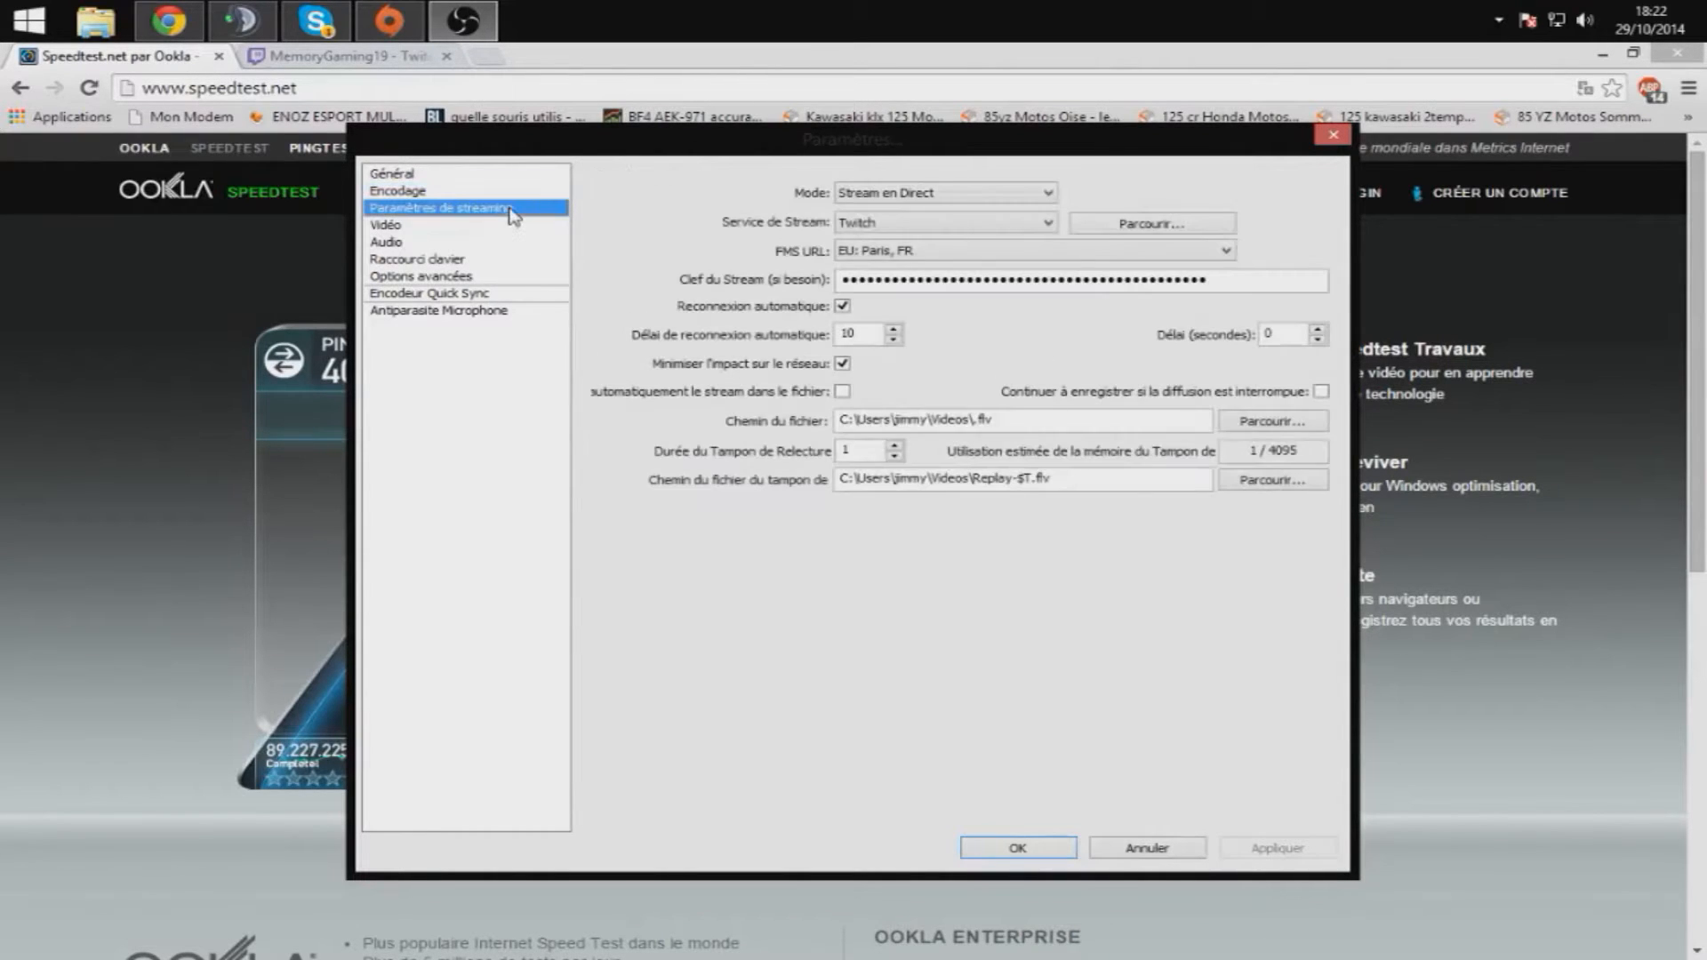
left_click(978, 201)
left_click(975, 198)
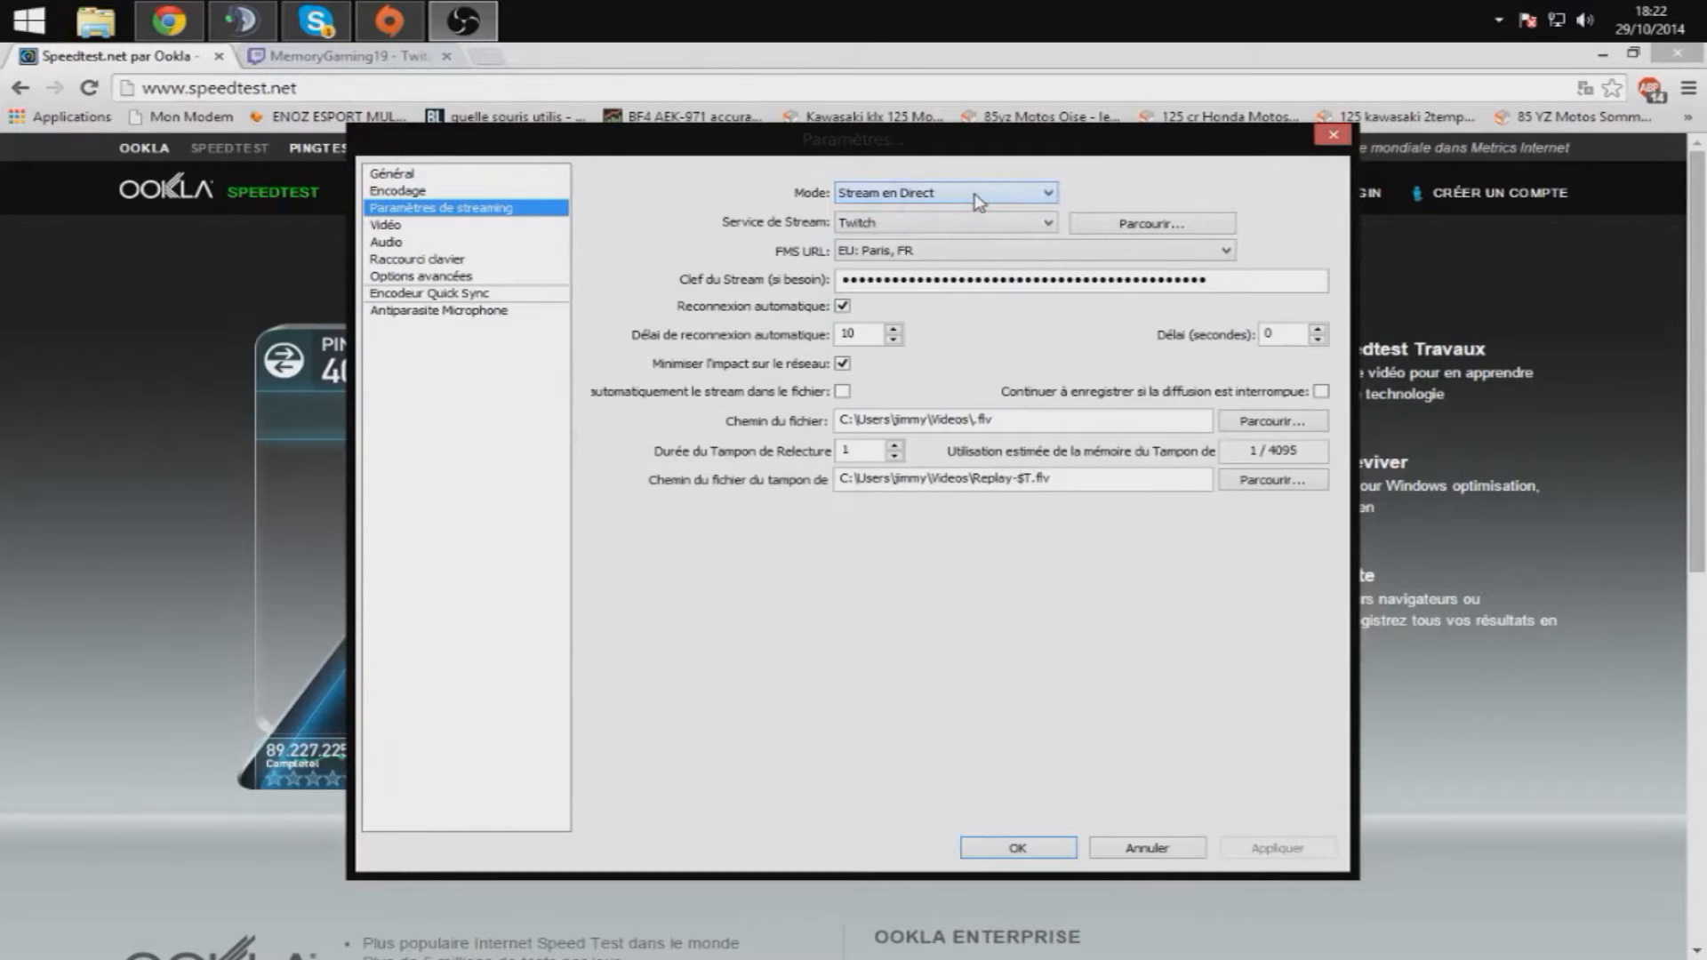
left_click(961, 231)
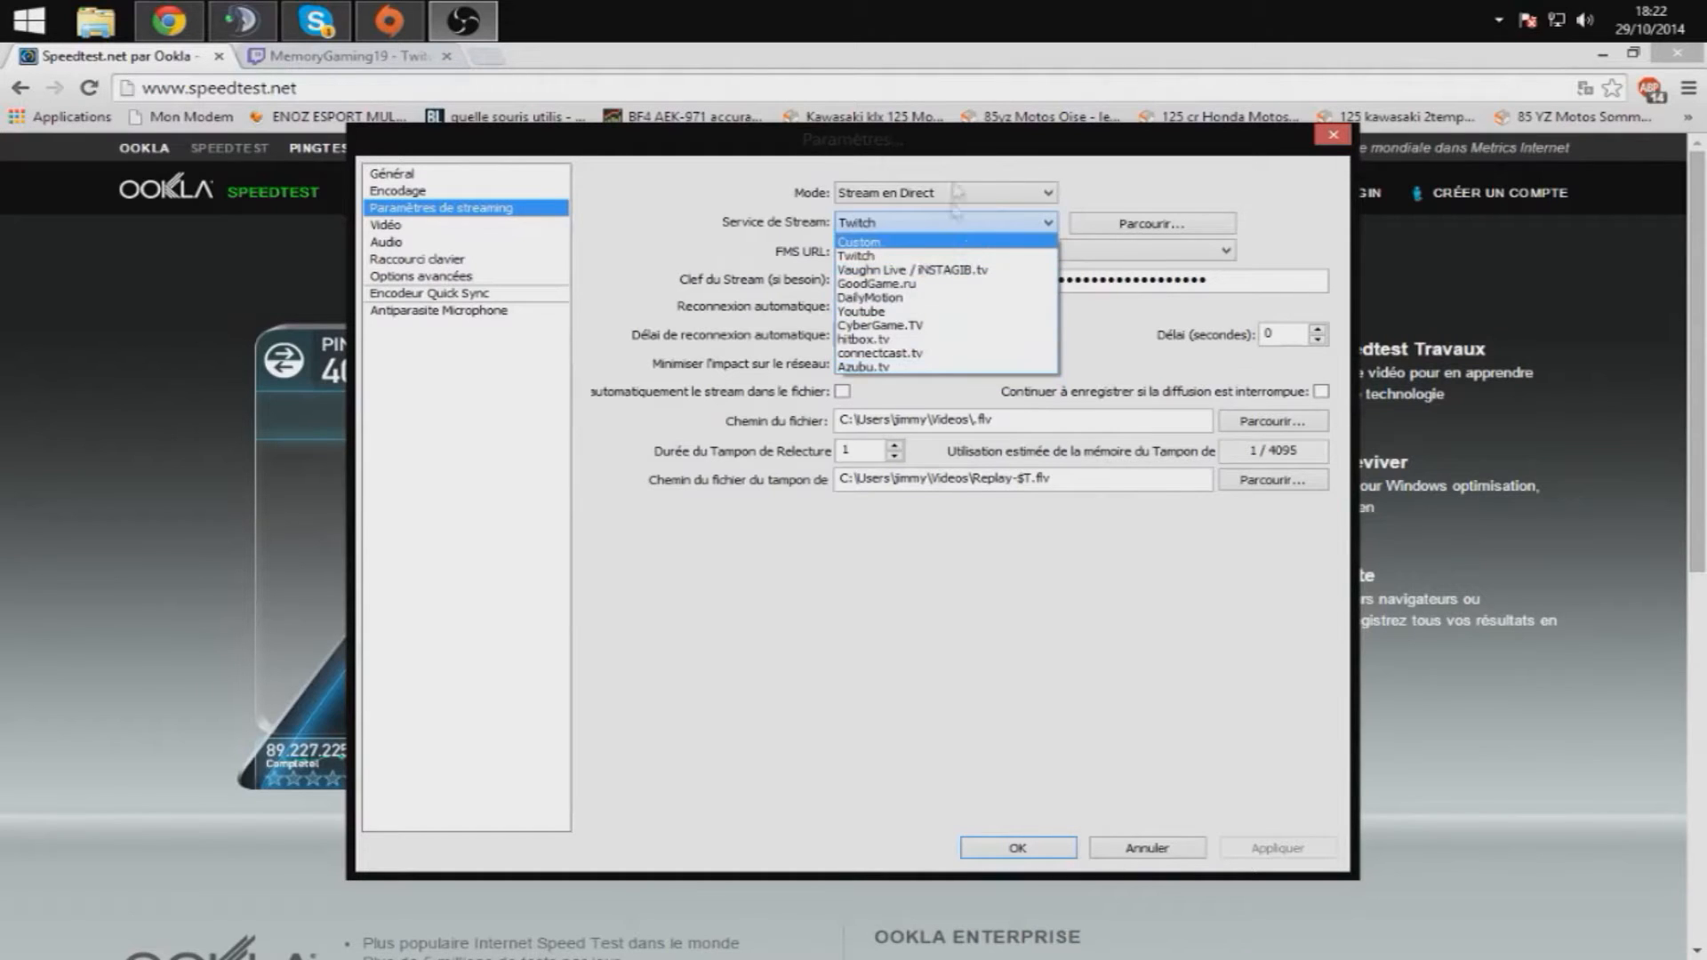
left_click(985, 233)
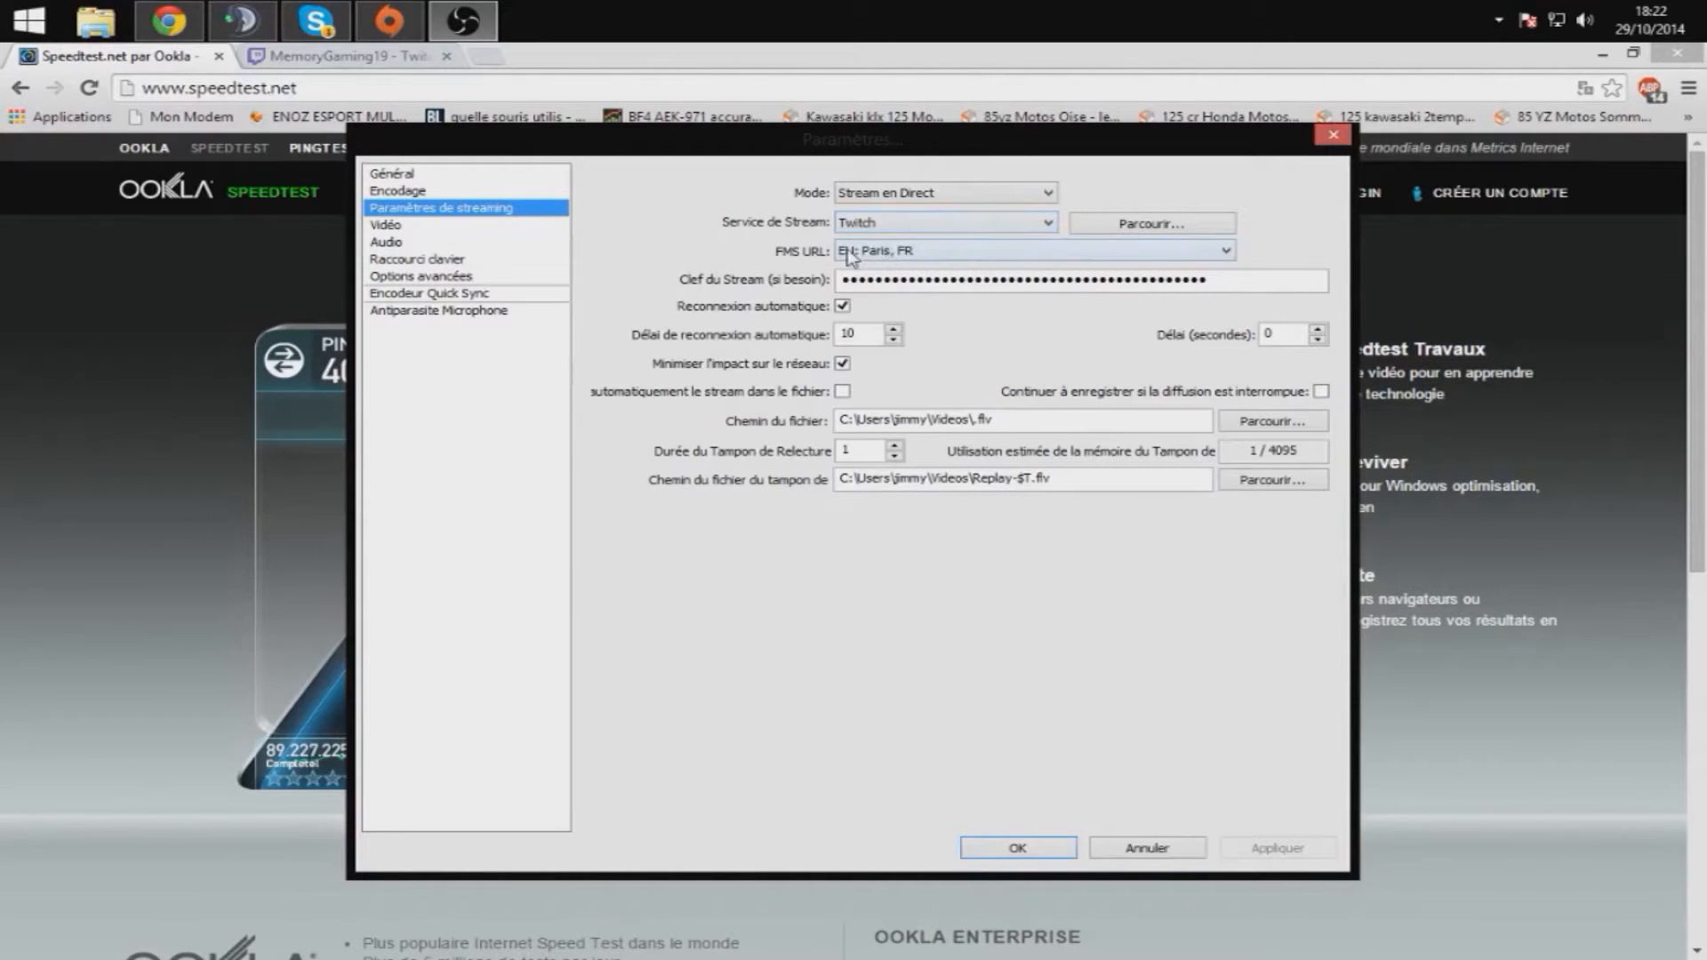
left_click(1021, 251)
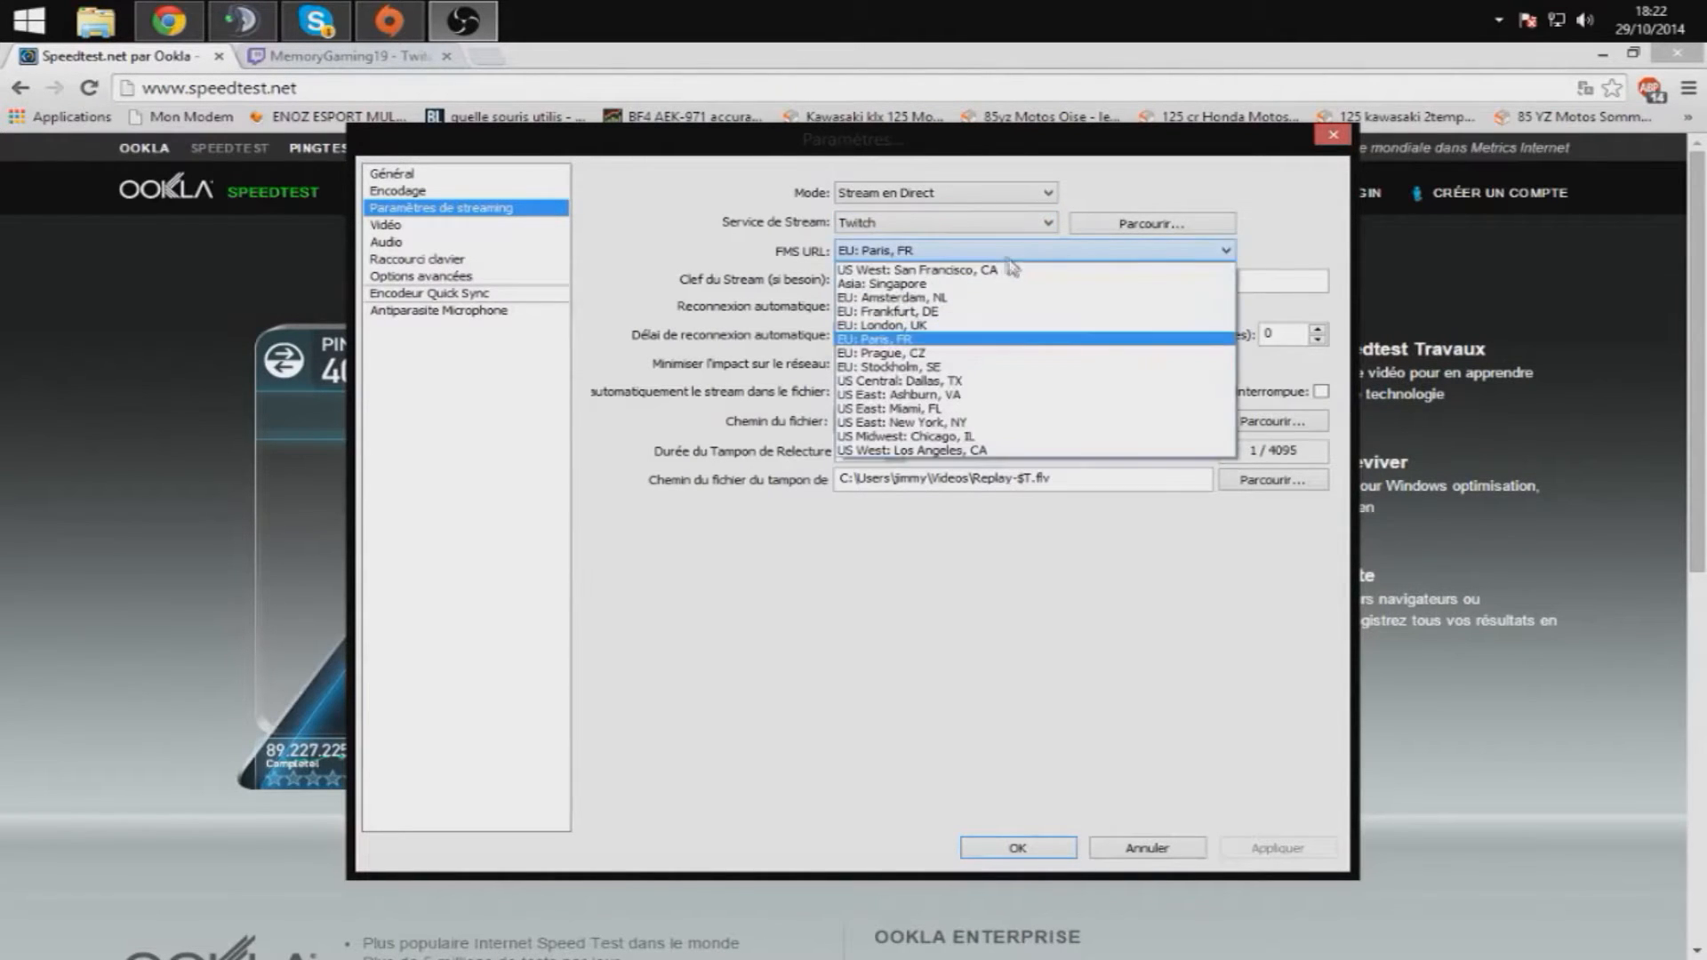
left_click(960, 252)
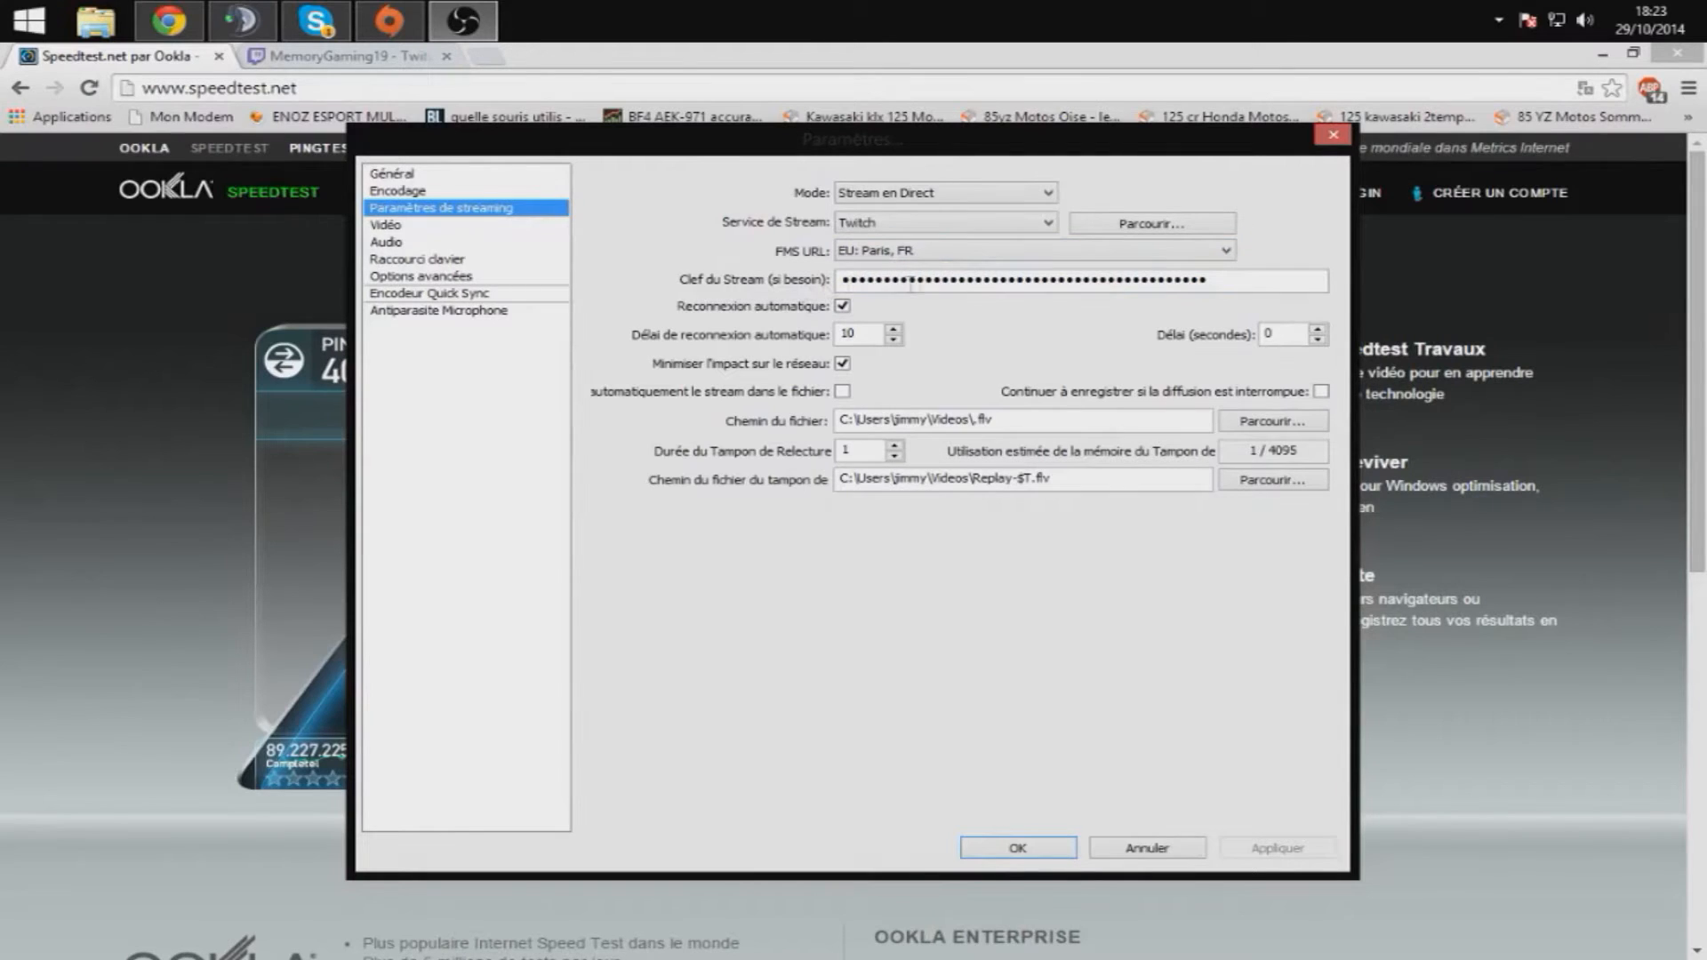
Step: Inspect the stream key field and the automatic reconnection delay in the streaming settings
left_click_drag(1238, 282, 825, 264)
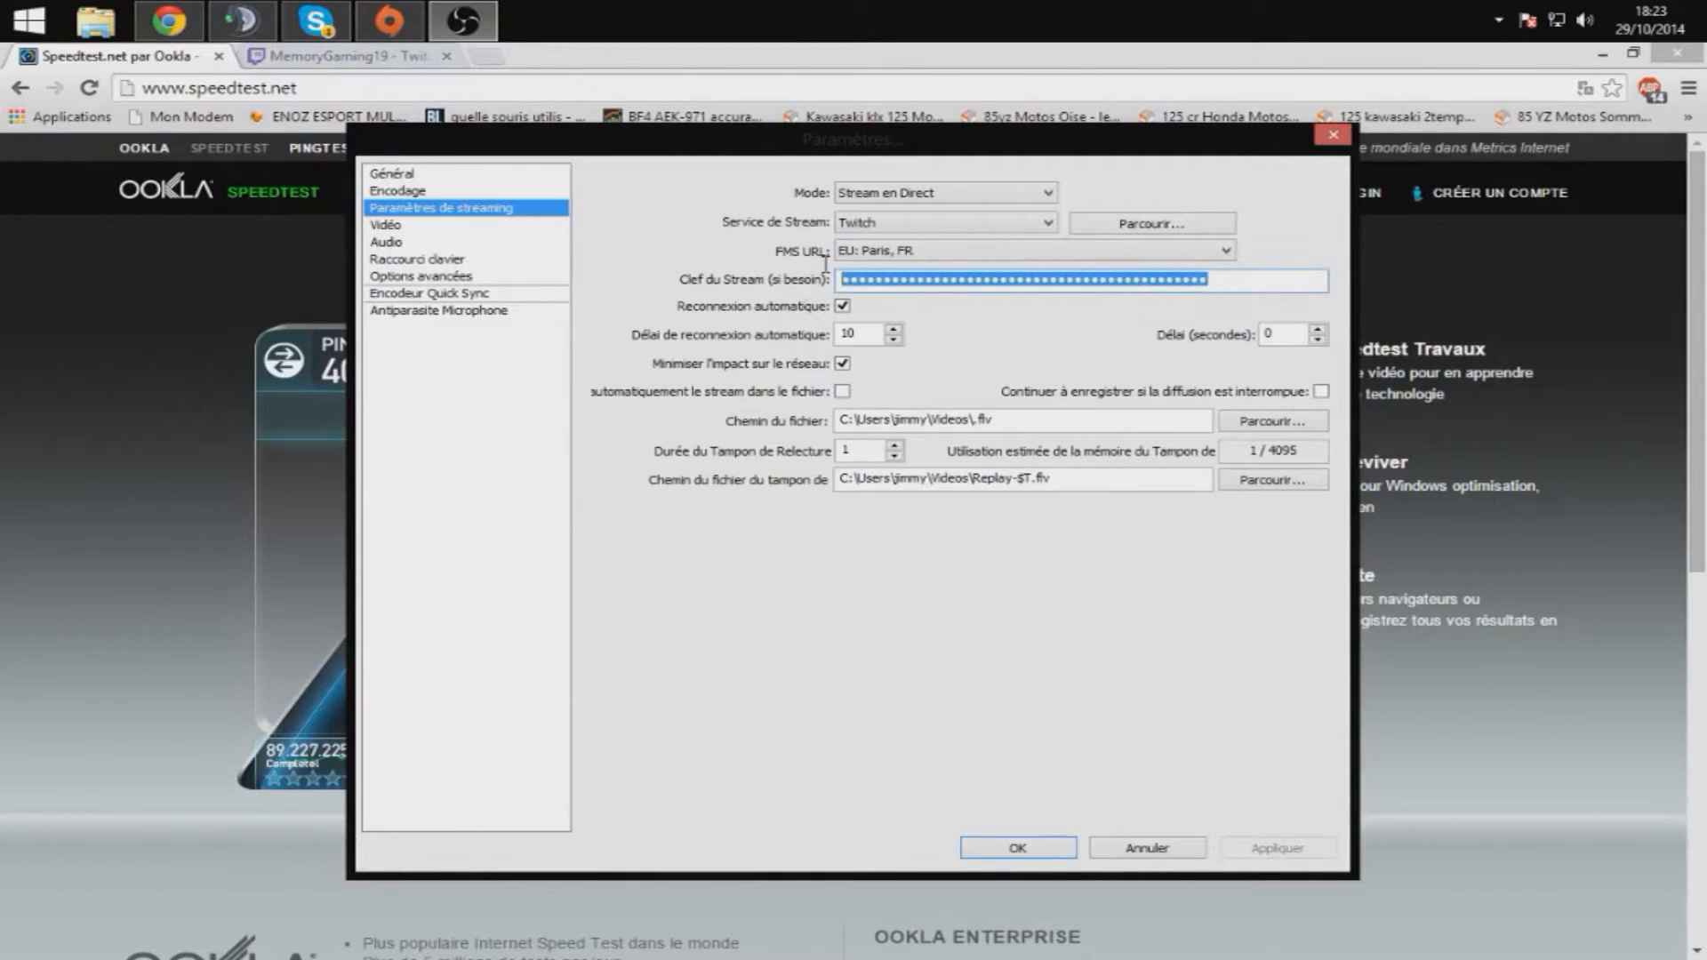
left_click_drag(1219, 278, 810, 276)
left_click(1278, 279)
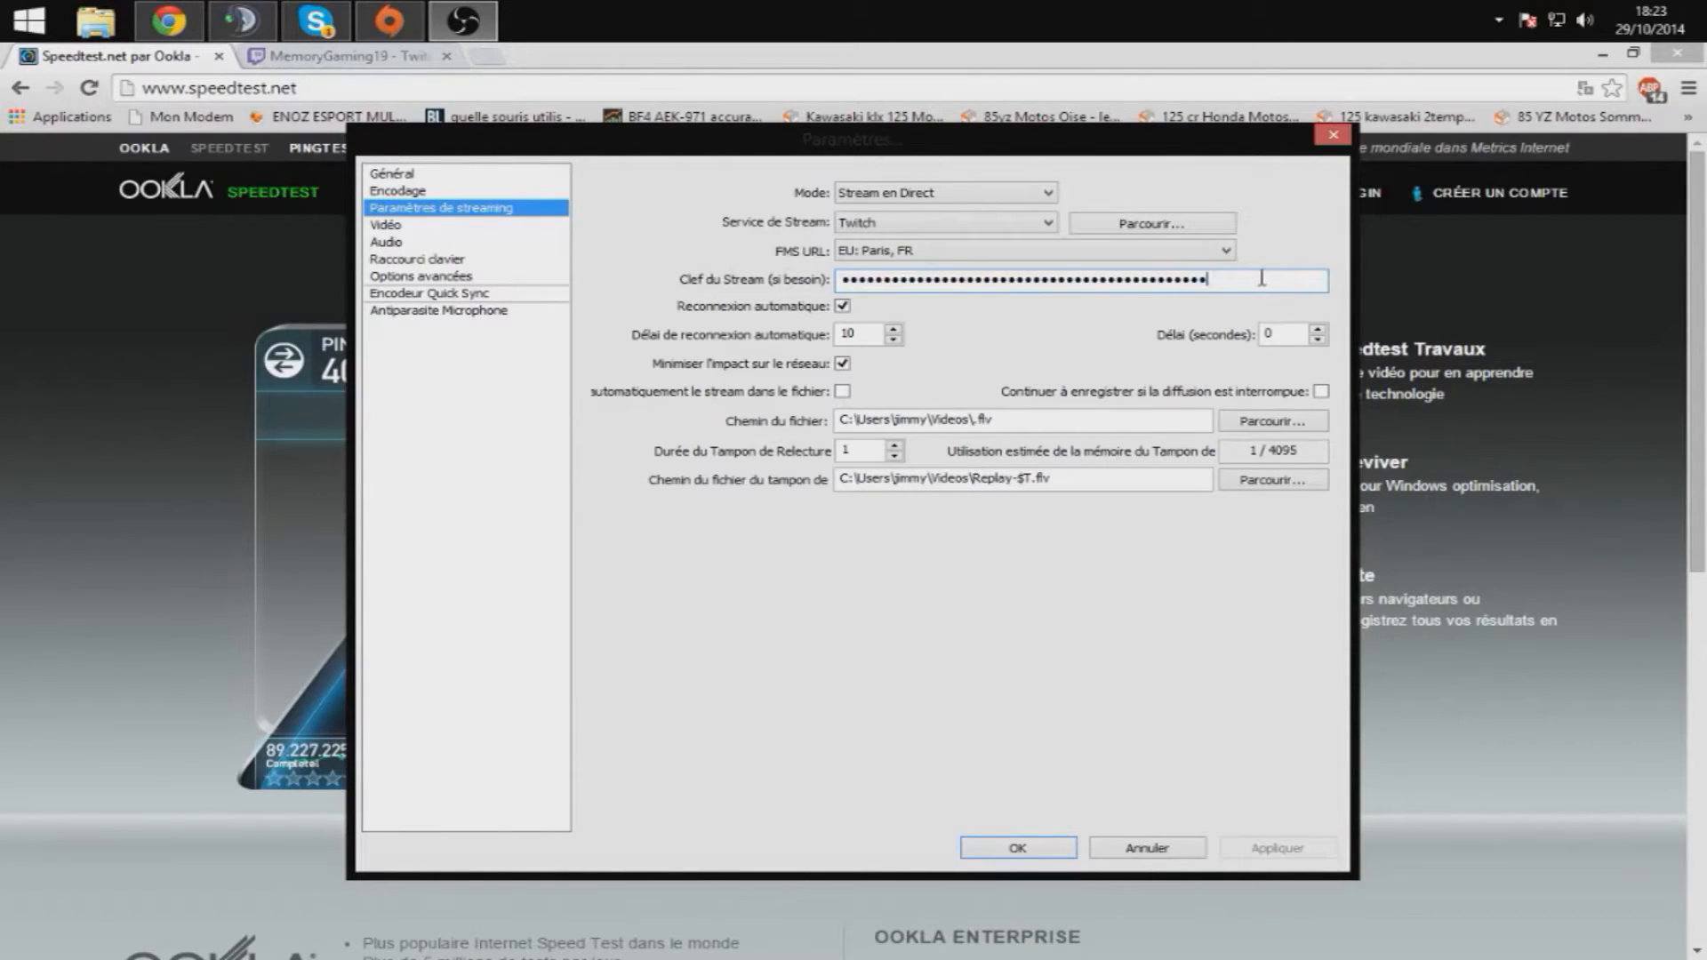
double_click(860, 335)
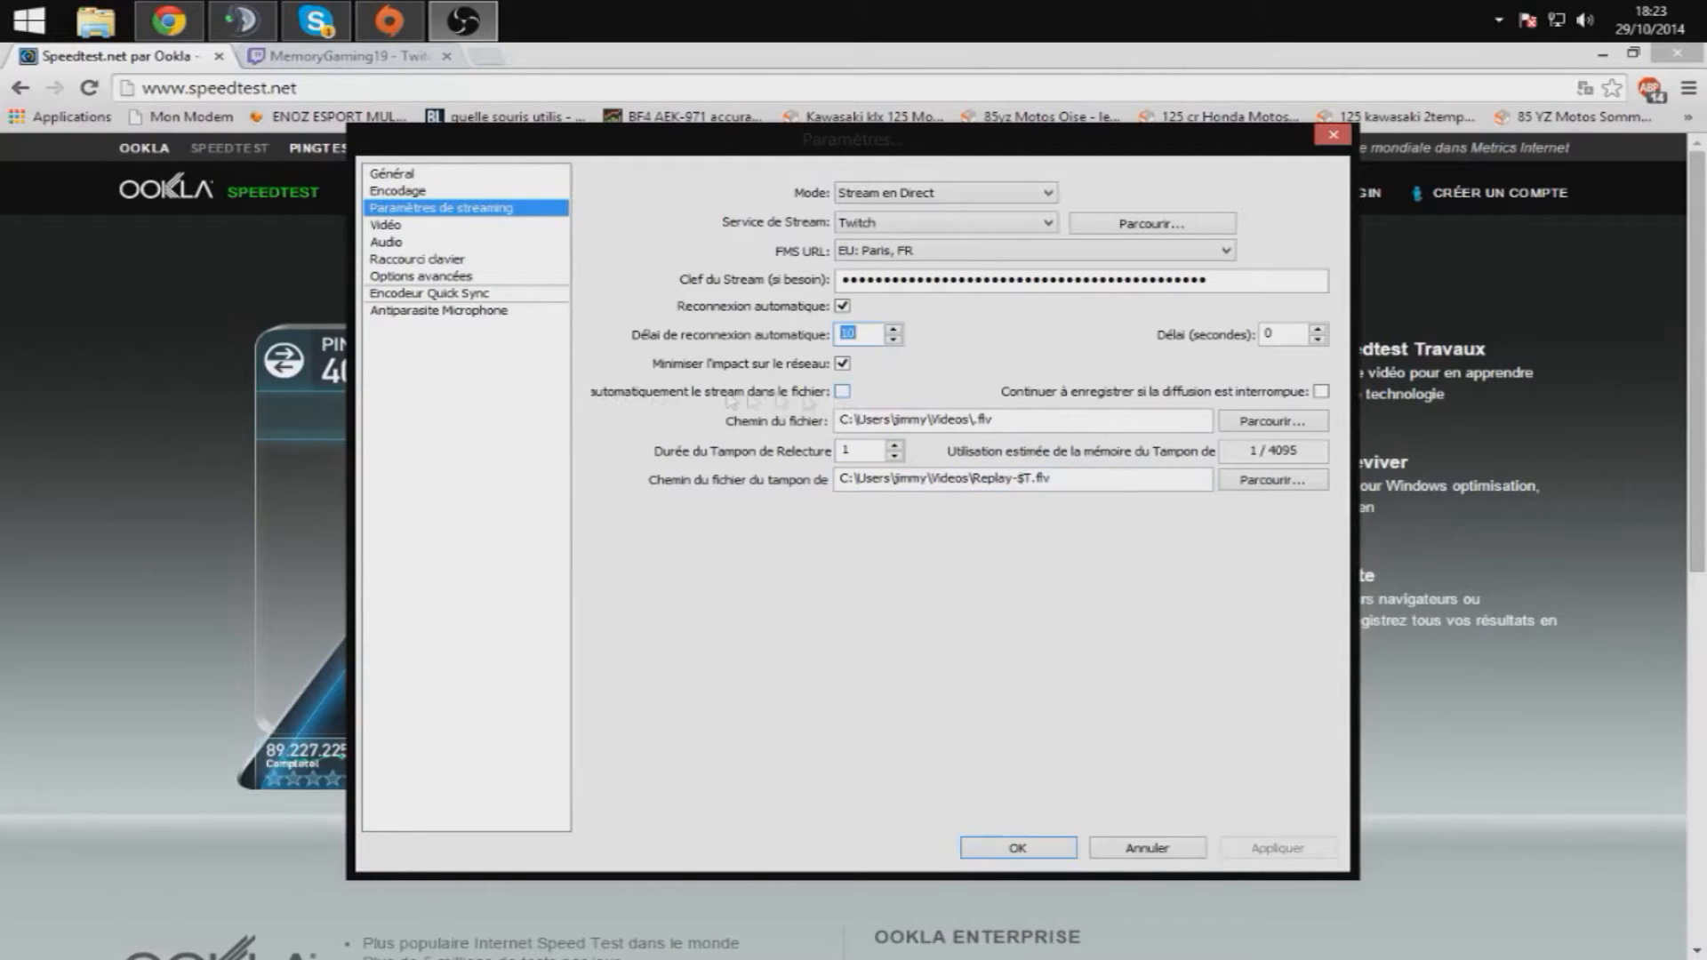
Step: Select the NVIDIA GeForce GTX 760 Ti OEM as the video device in the video settings
left_click(421, 225)
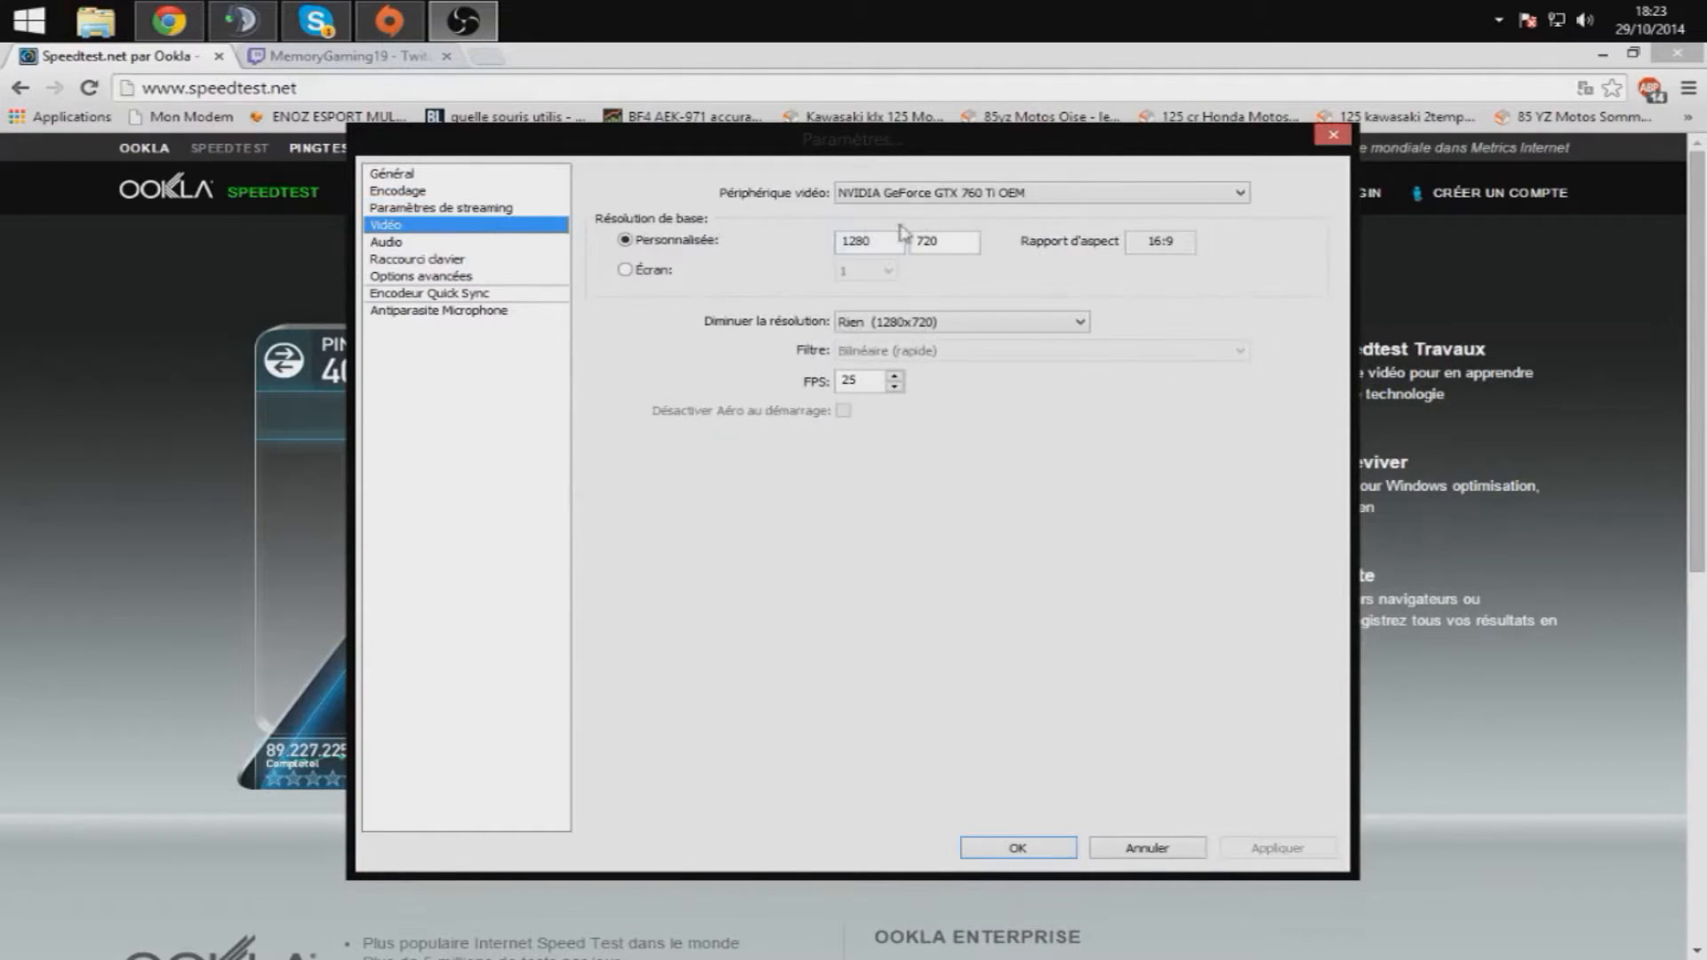
left_click(976, 193)
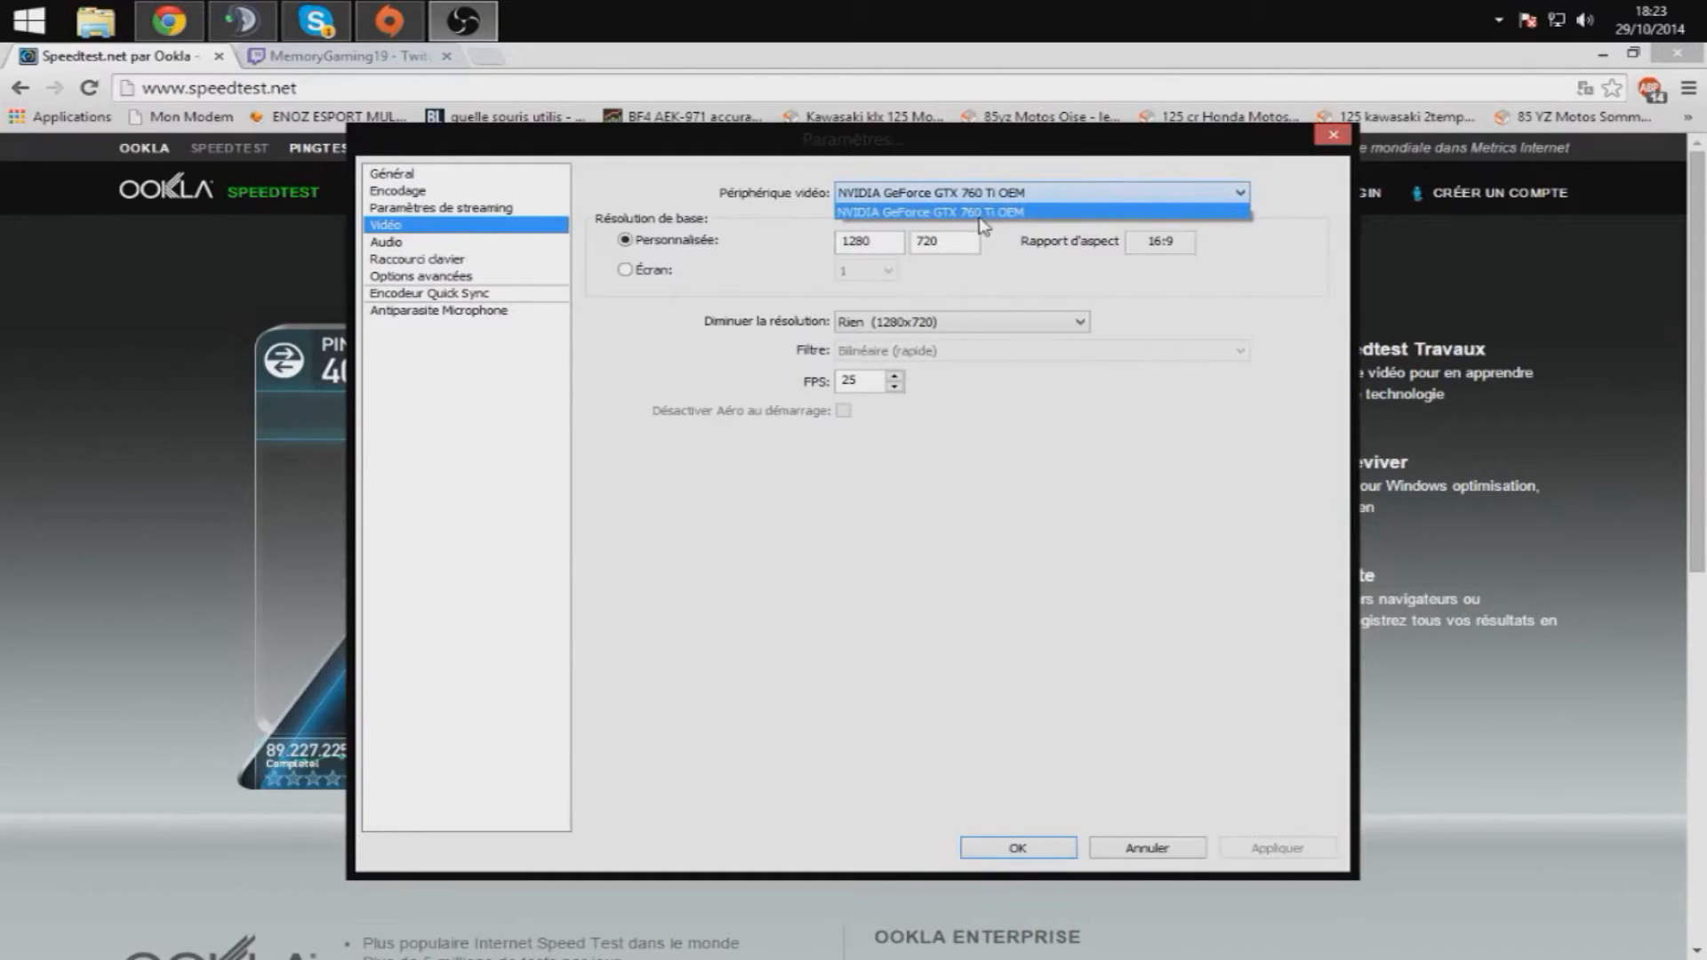
left_click(1012, 215)
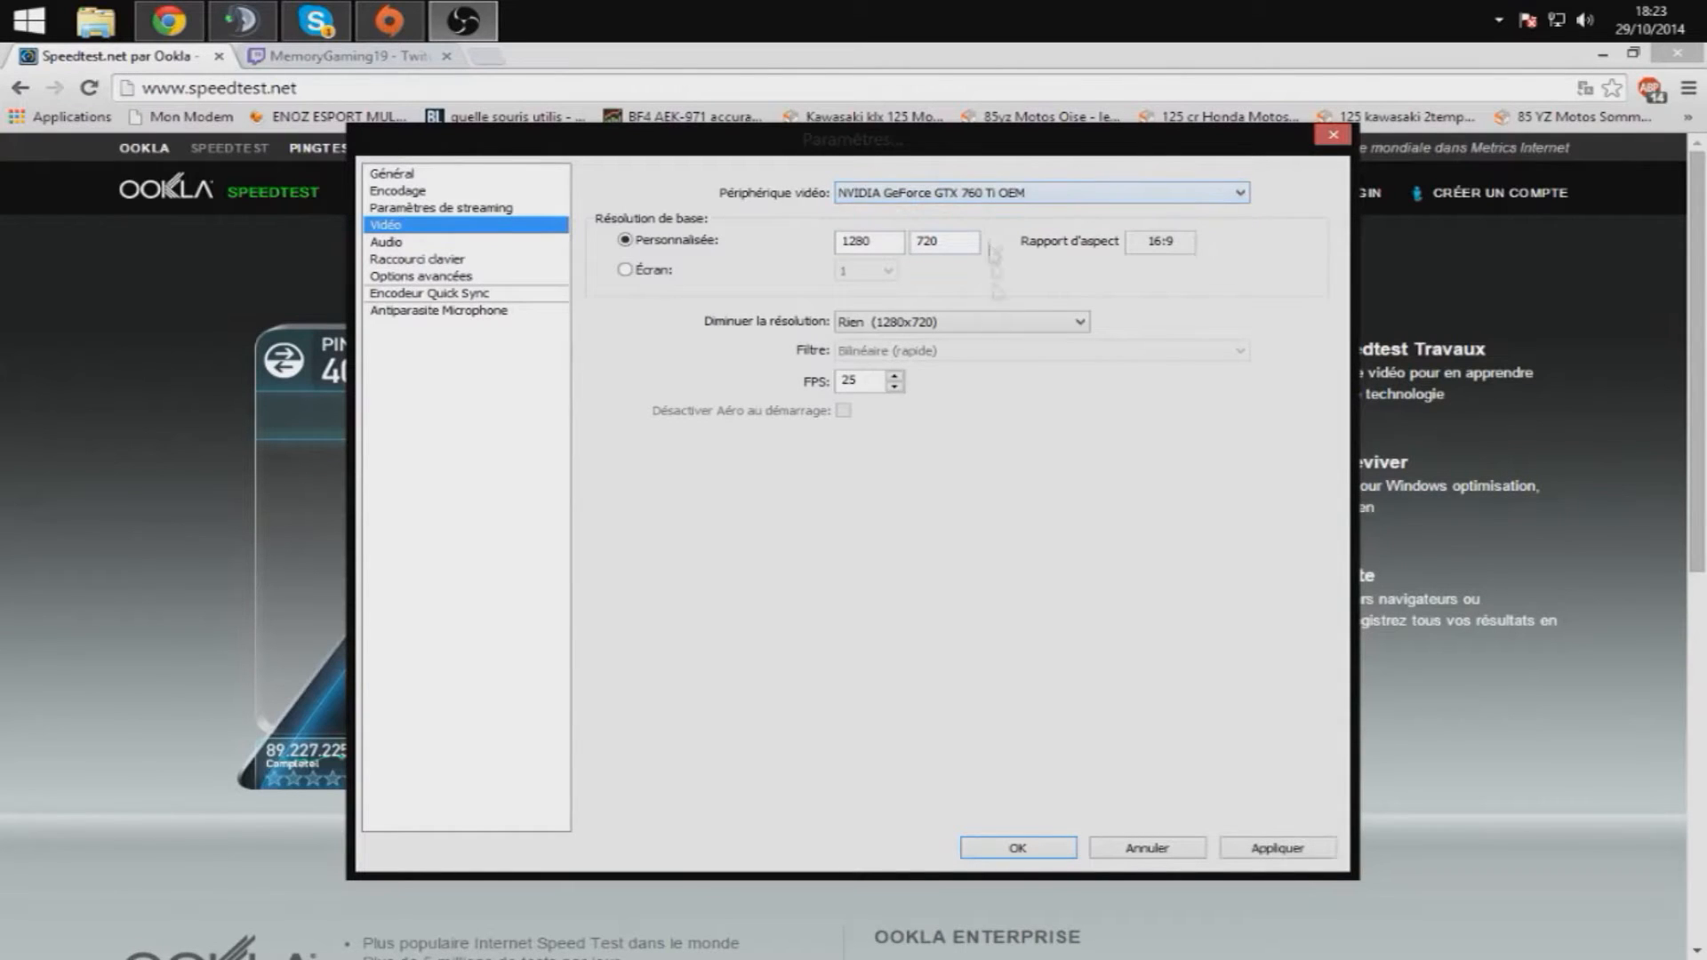
left_click(1018, 207)
left_click(1030, 209)
left_click(1047, 197)
left_click(1050, 197)
Step: Set a custom base resolution of 1280 by 720 and leave the resolution downscaling at Rien (1280x720)
double_click(880, 245)
key("Tab")
left_click_drag(892, 240, 803, 255)
left_click_drag(947, 247, 901, 245)
left_click(756, 276)
left_click(690, 247)
left_click(656, 271)
left_click(665, 240)
double_click(889, 241)
type("1280")
double_click(917, 242)
type("720")
left_click(959, 322)
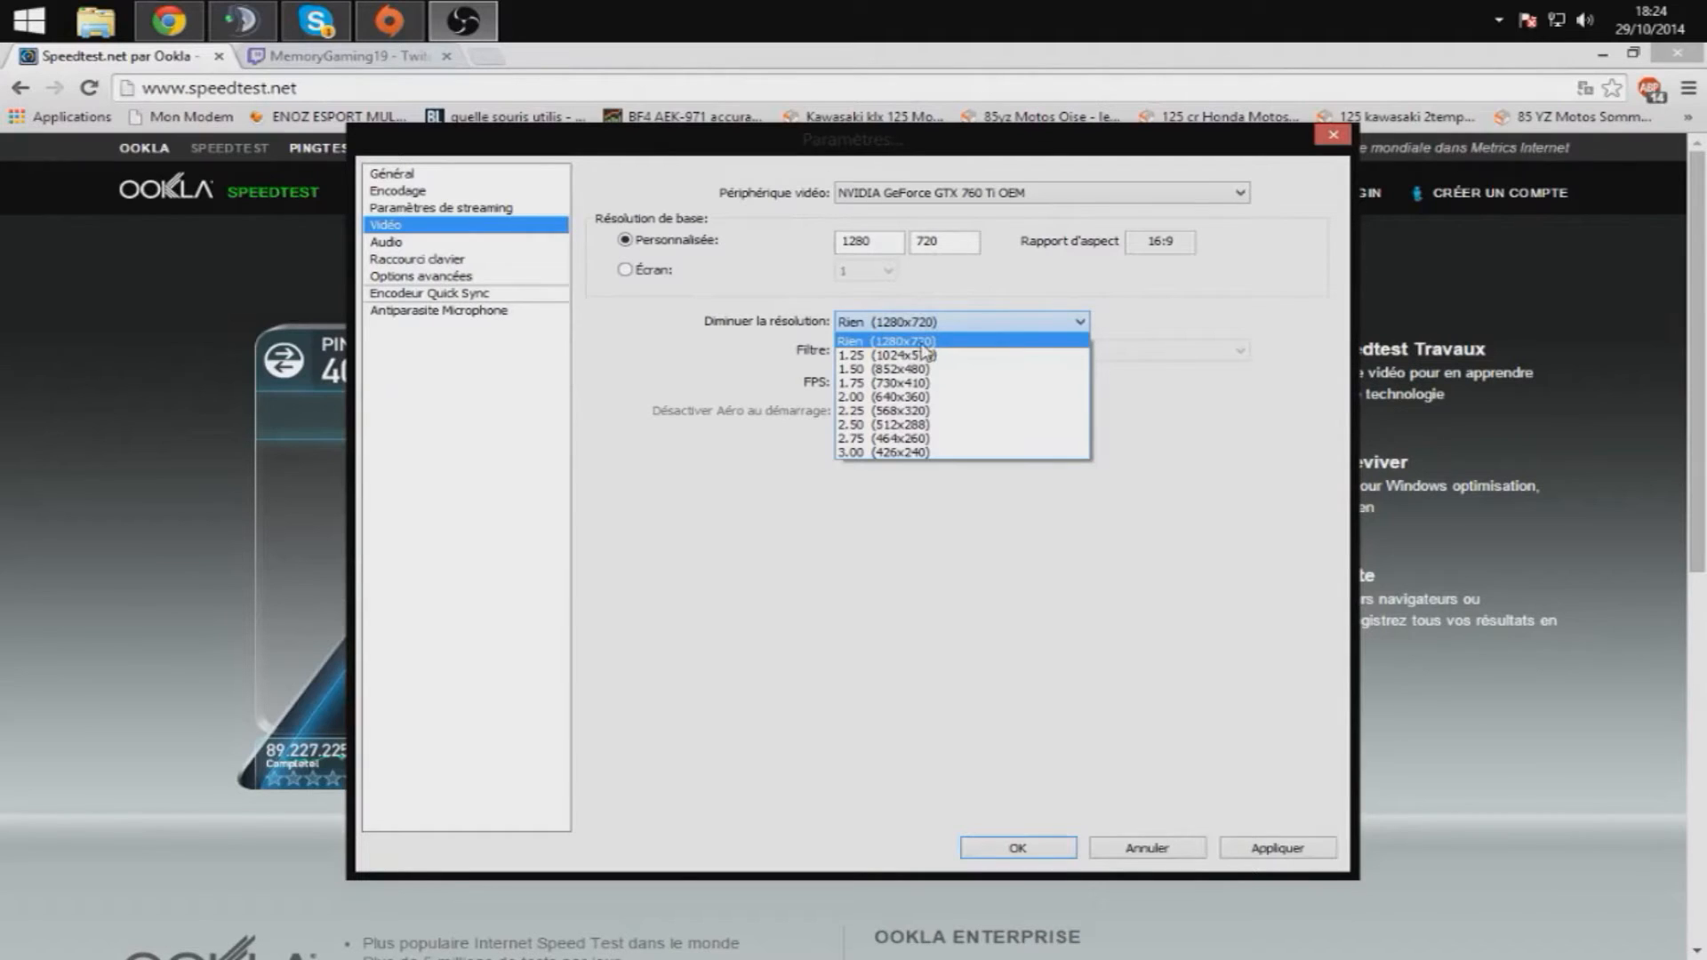
left_click(959, 328)
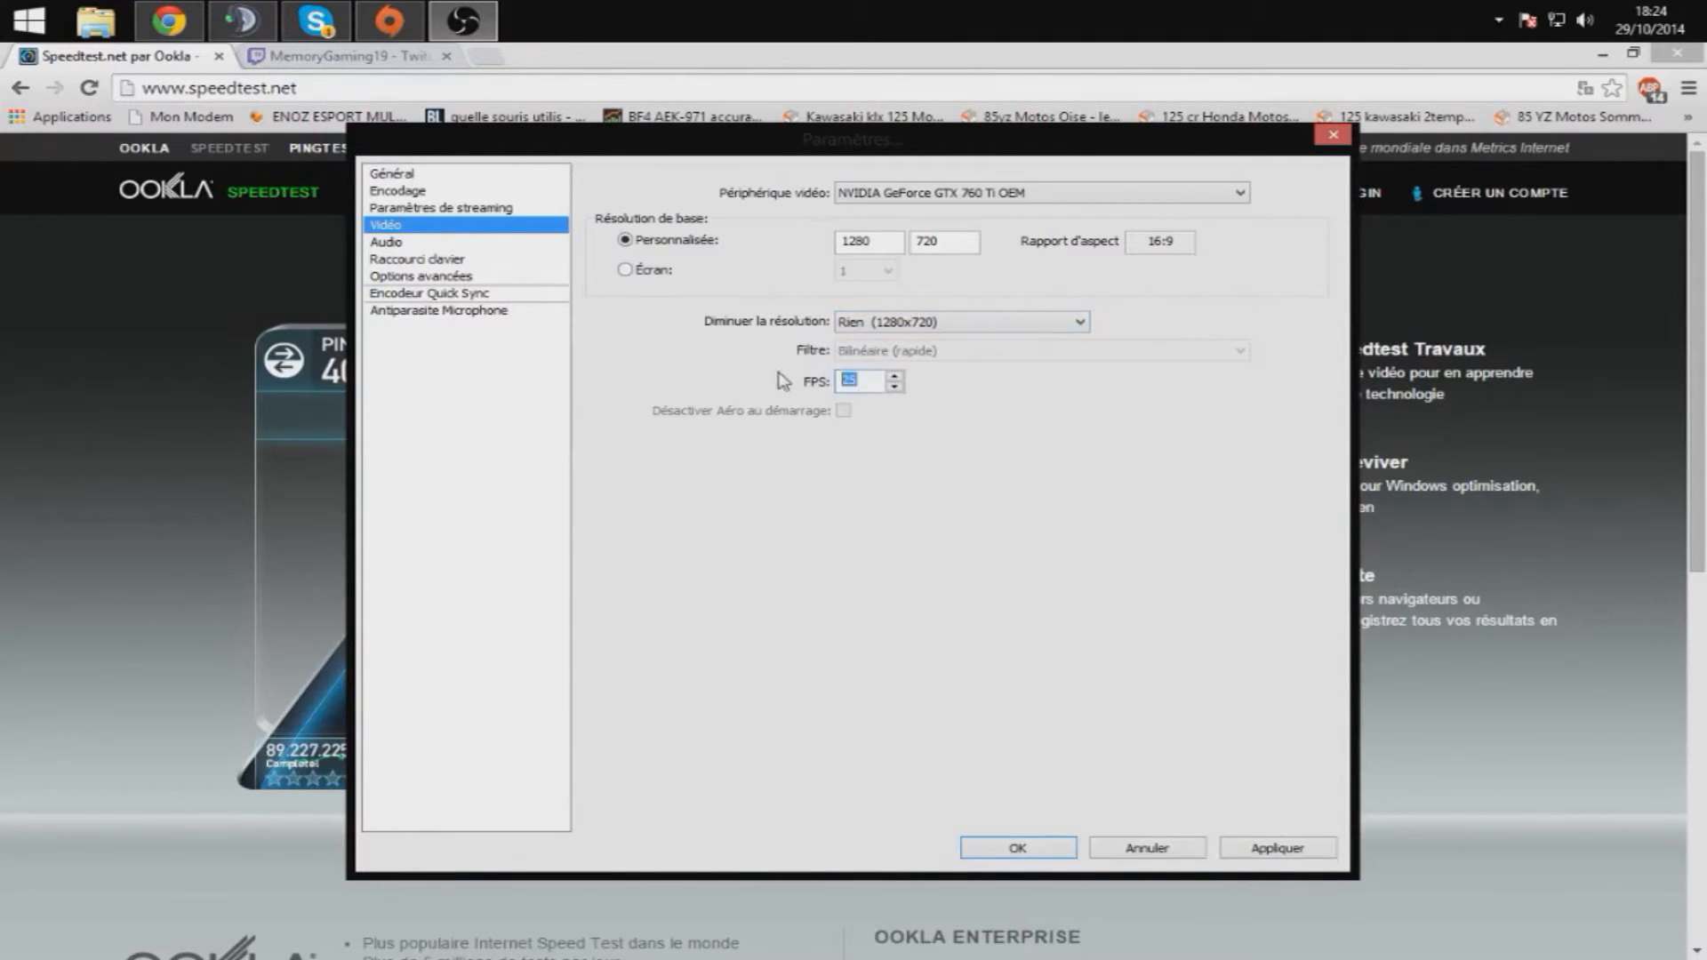
Step: Review the main audio device and microphone choices in the audio settings, as well as the keyboard shortcuts
left_click(419, 242)
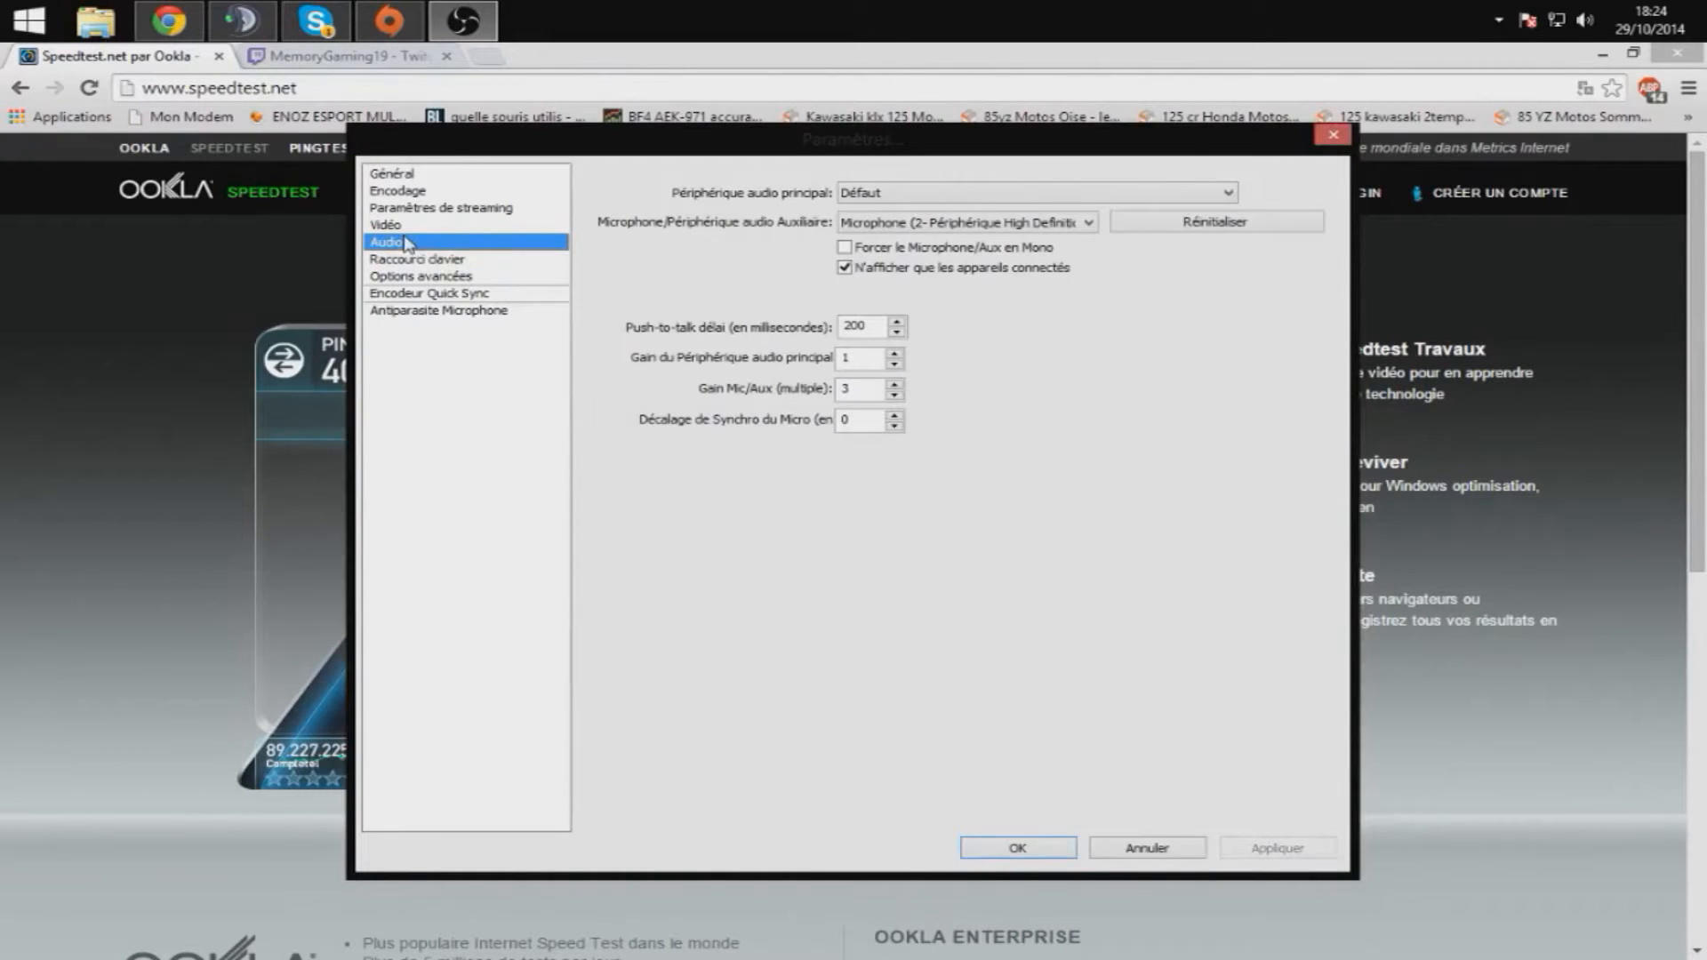
left_click(896, 197)
left_click(897, 202)
left_click(900, 227)
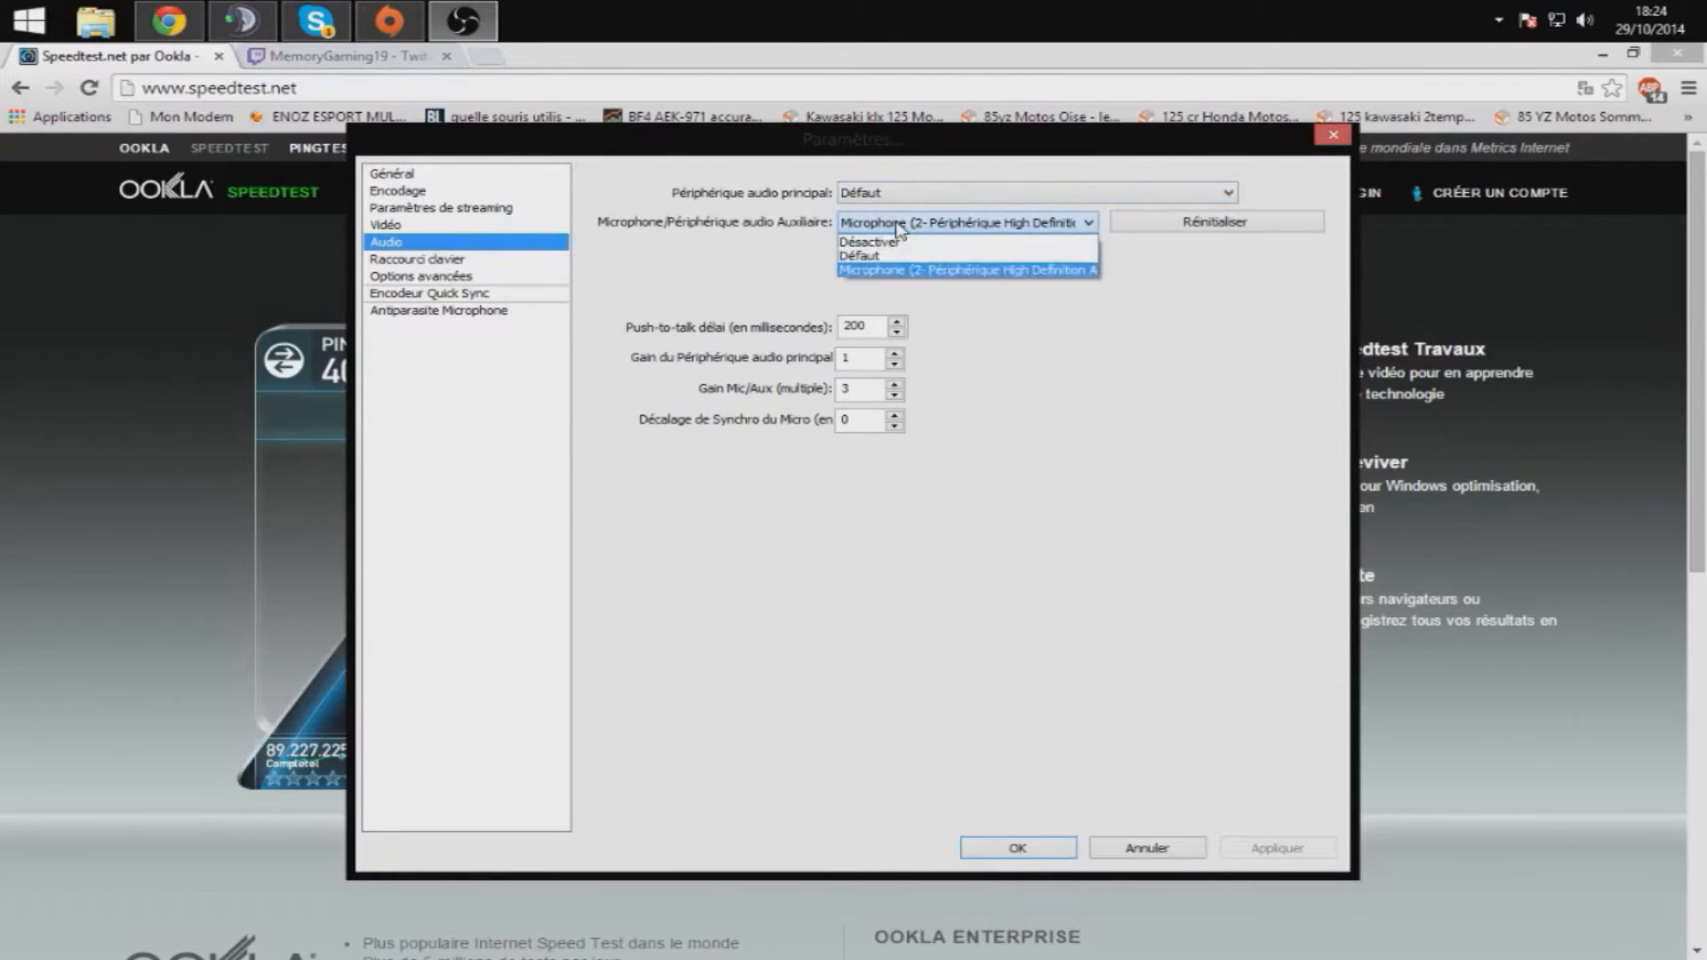
left_click(957, 228)
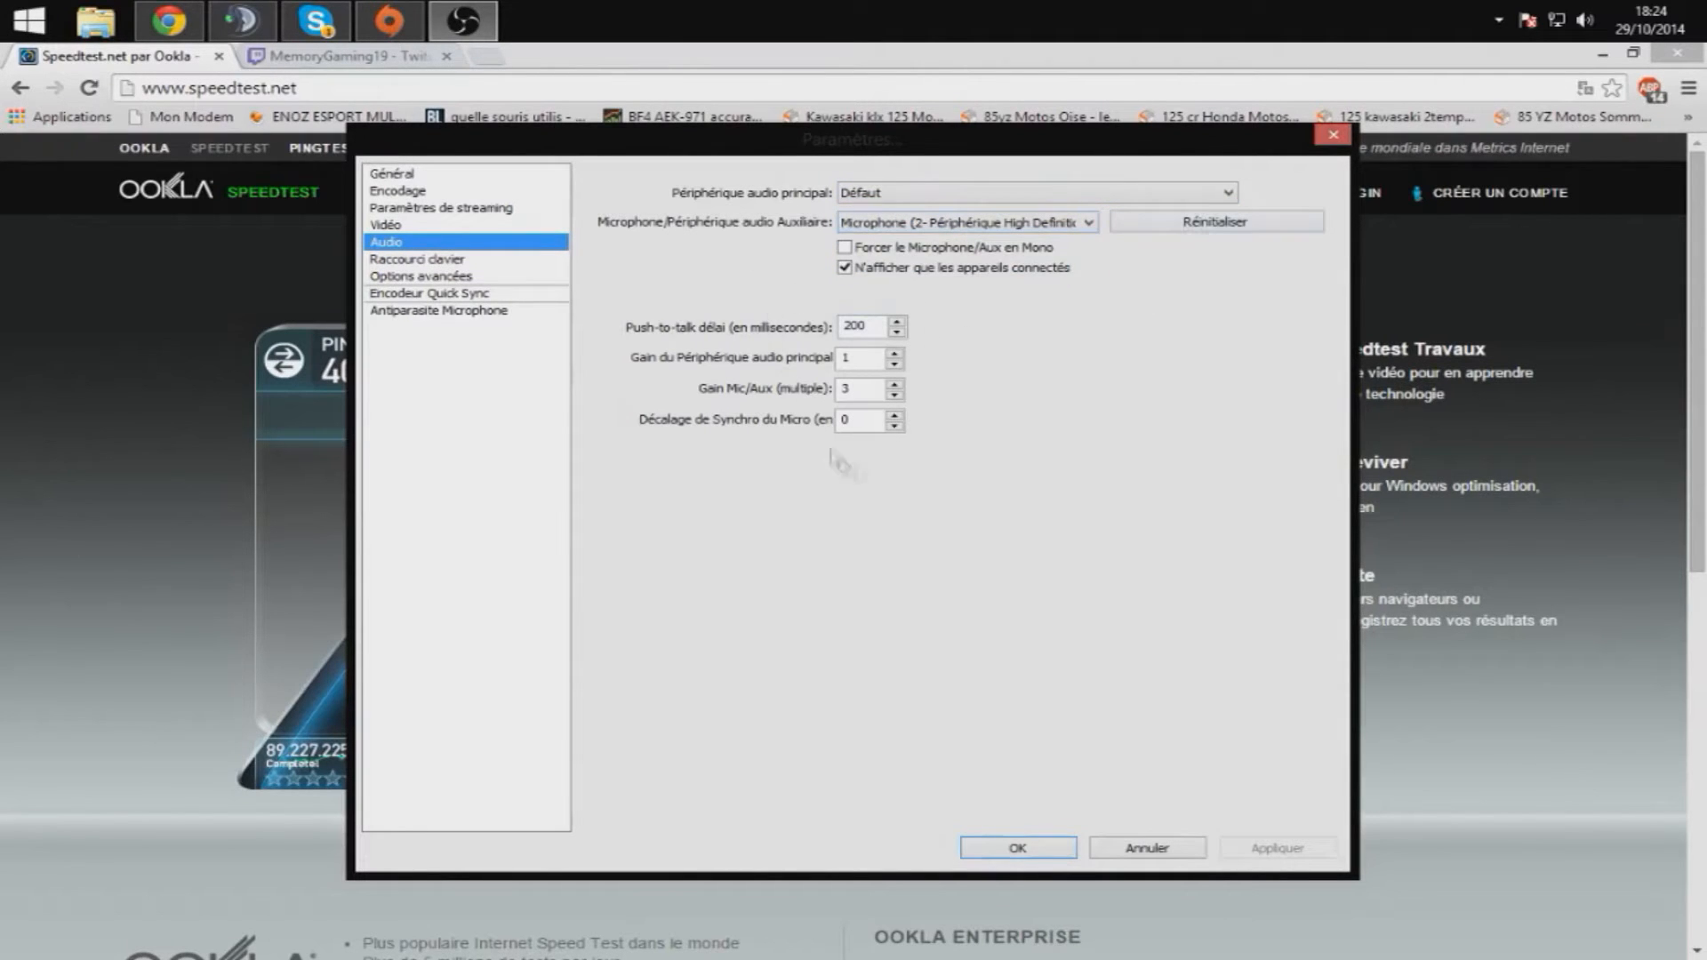
left_click(423, 262)
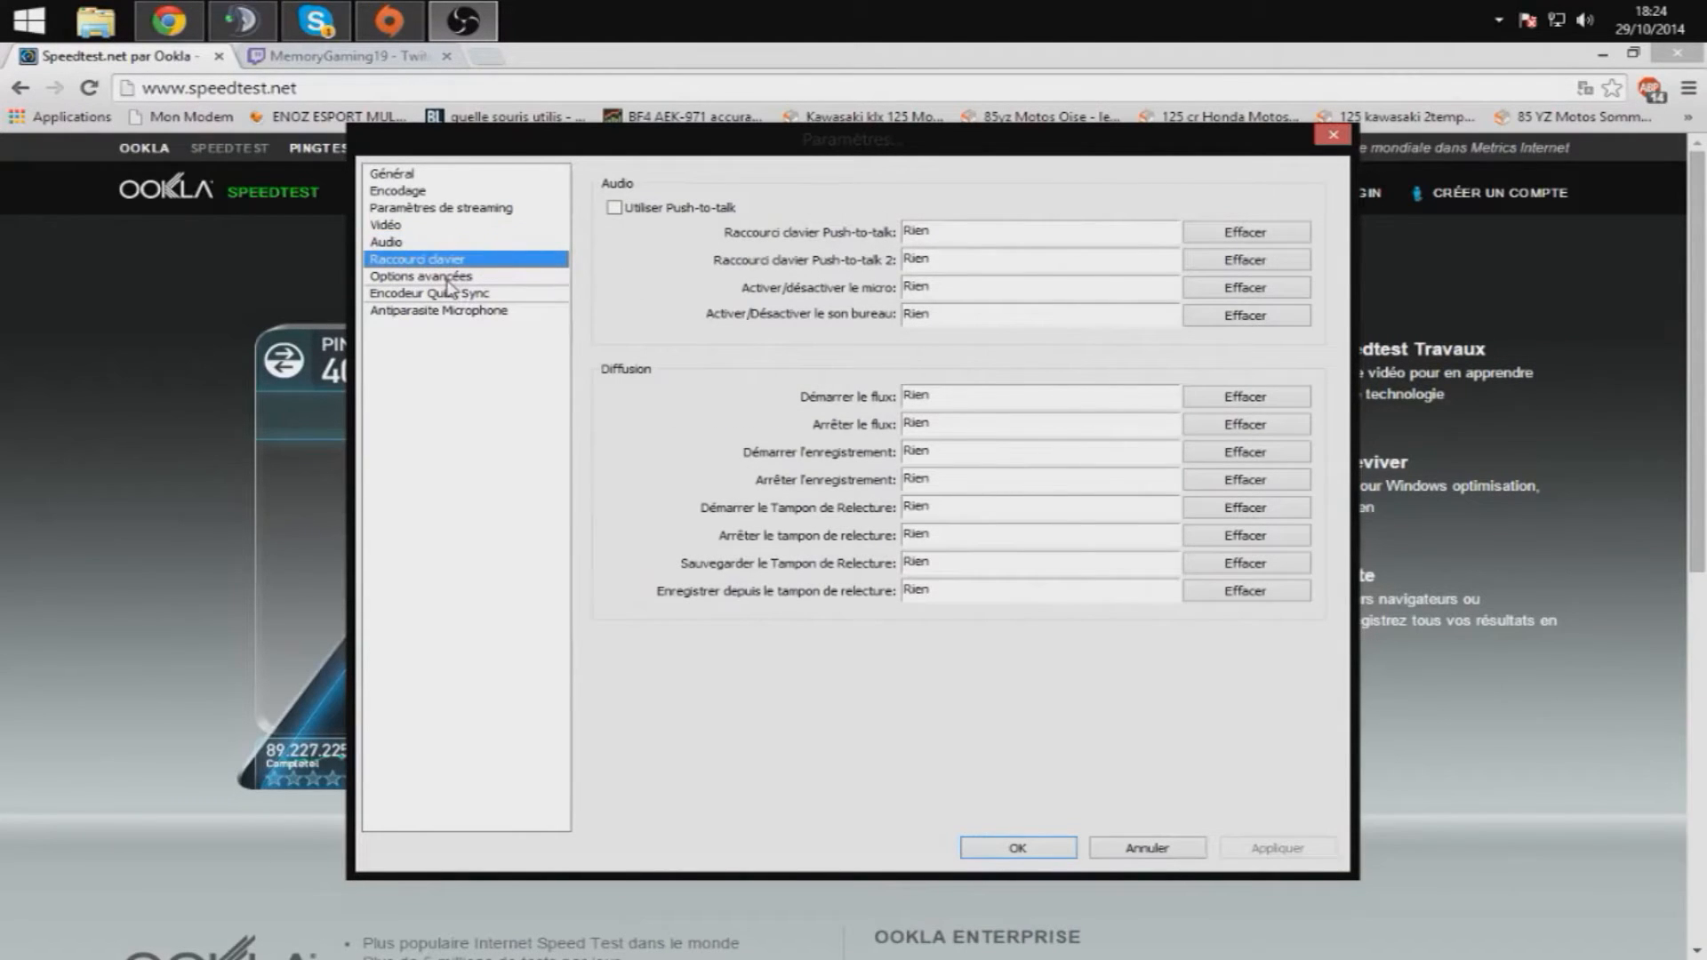
Step: Review the advanced options for process priority, x264 preset, encoding profile, keyframe interval and CFR
left_click(474, 276)
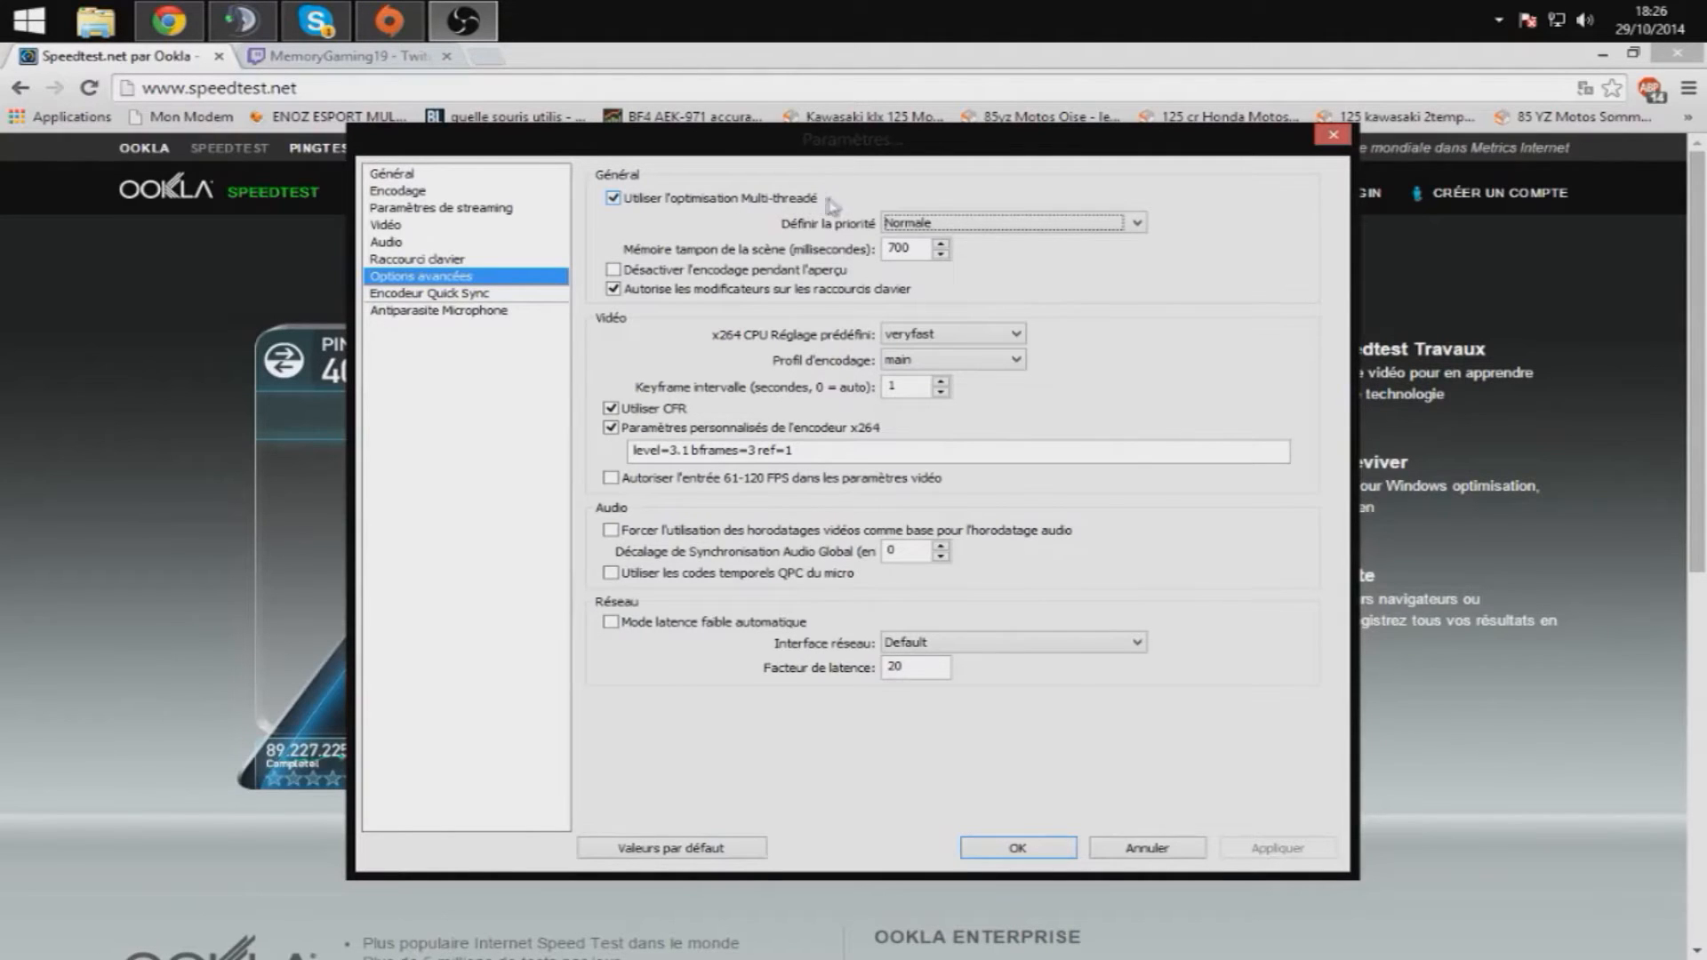
left_click(979, 228)
left_click(968, 237)
left_click(902, 344)
left_click(904, 346)
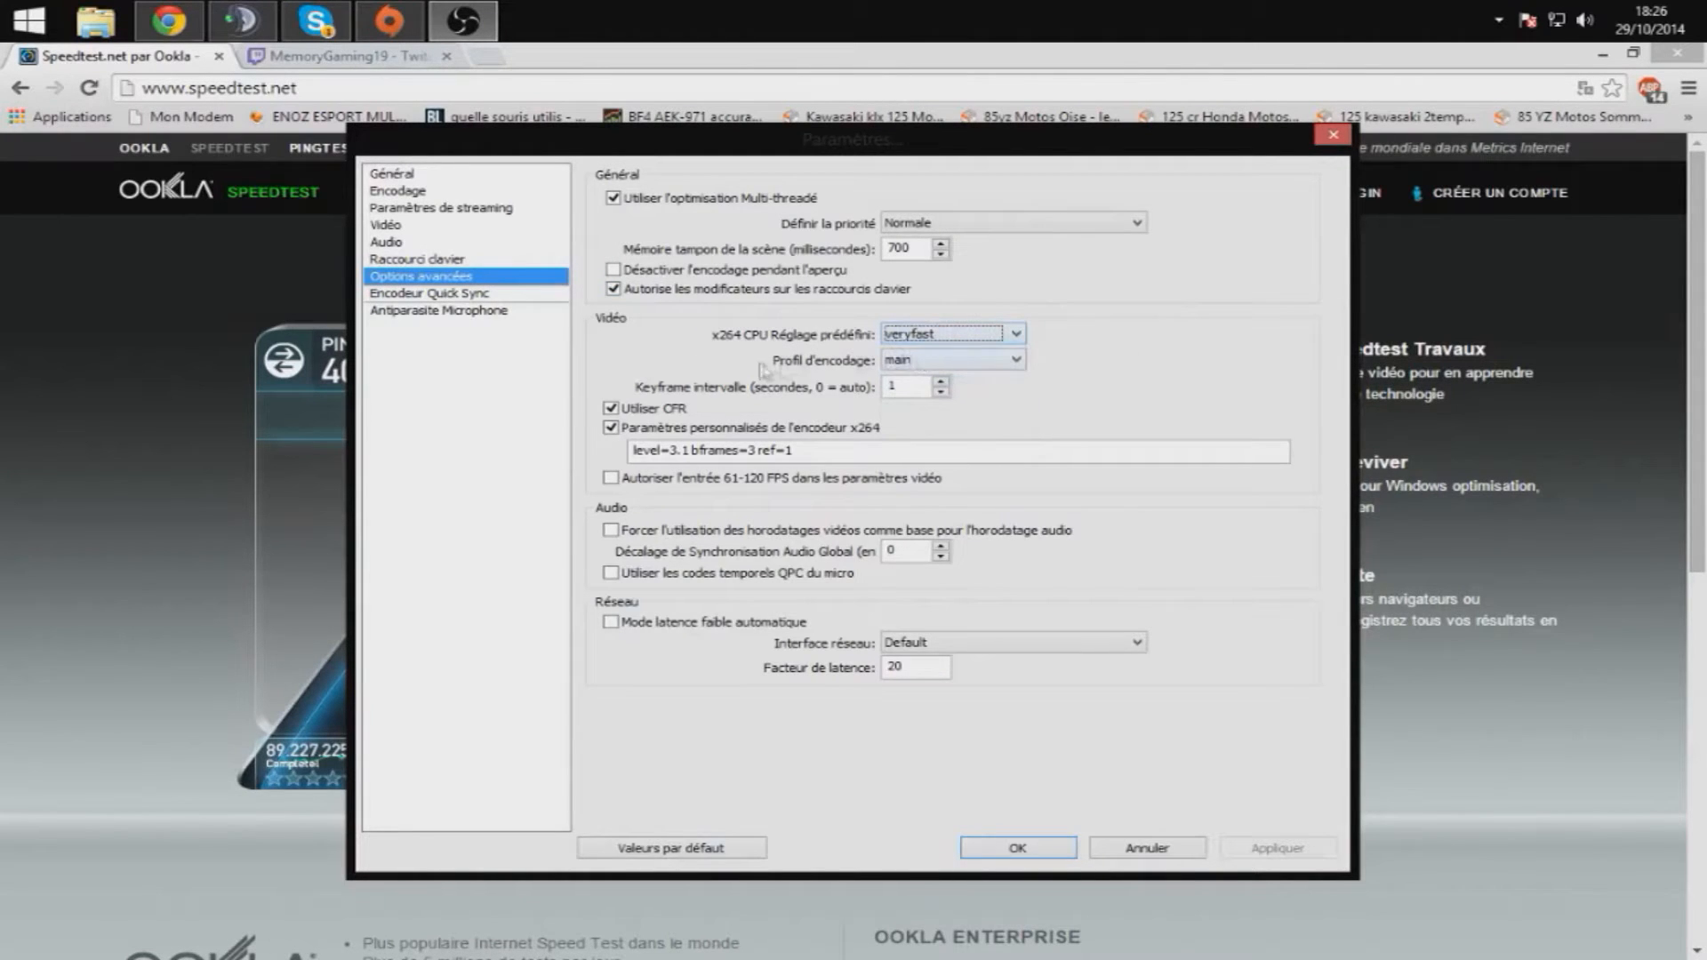
left_click(960, 361)
left_click(960, 363)
left_click_drag(915, 386, 855, 389)
left_click(646, 410)
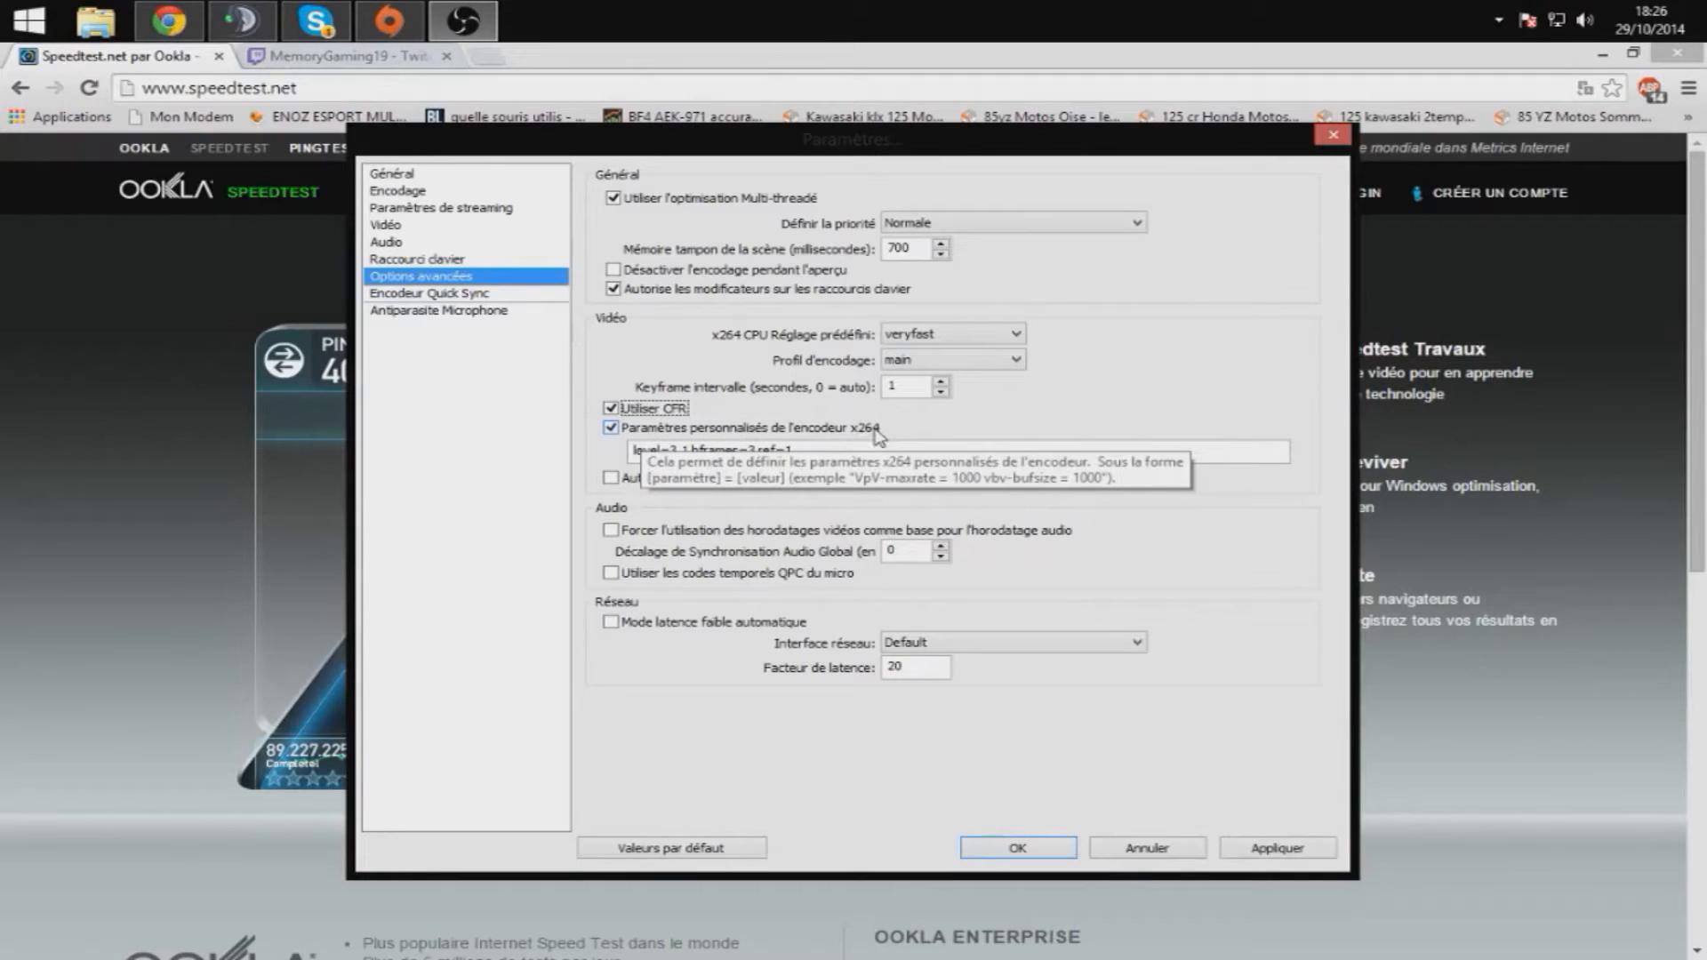
Step: Switch the custom x264 encoder parameters off and back on, and inspect their text
left_click_drag(831, 446, 627, 449)
left_click(961, 429)
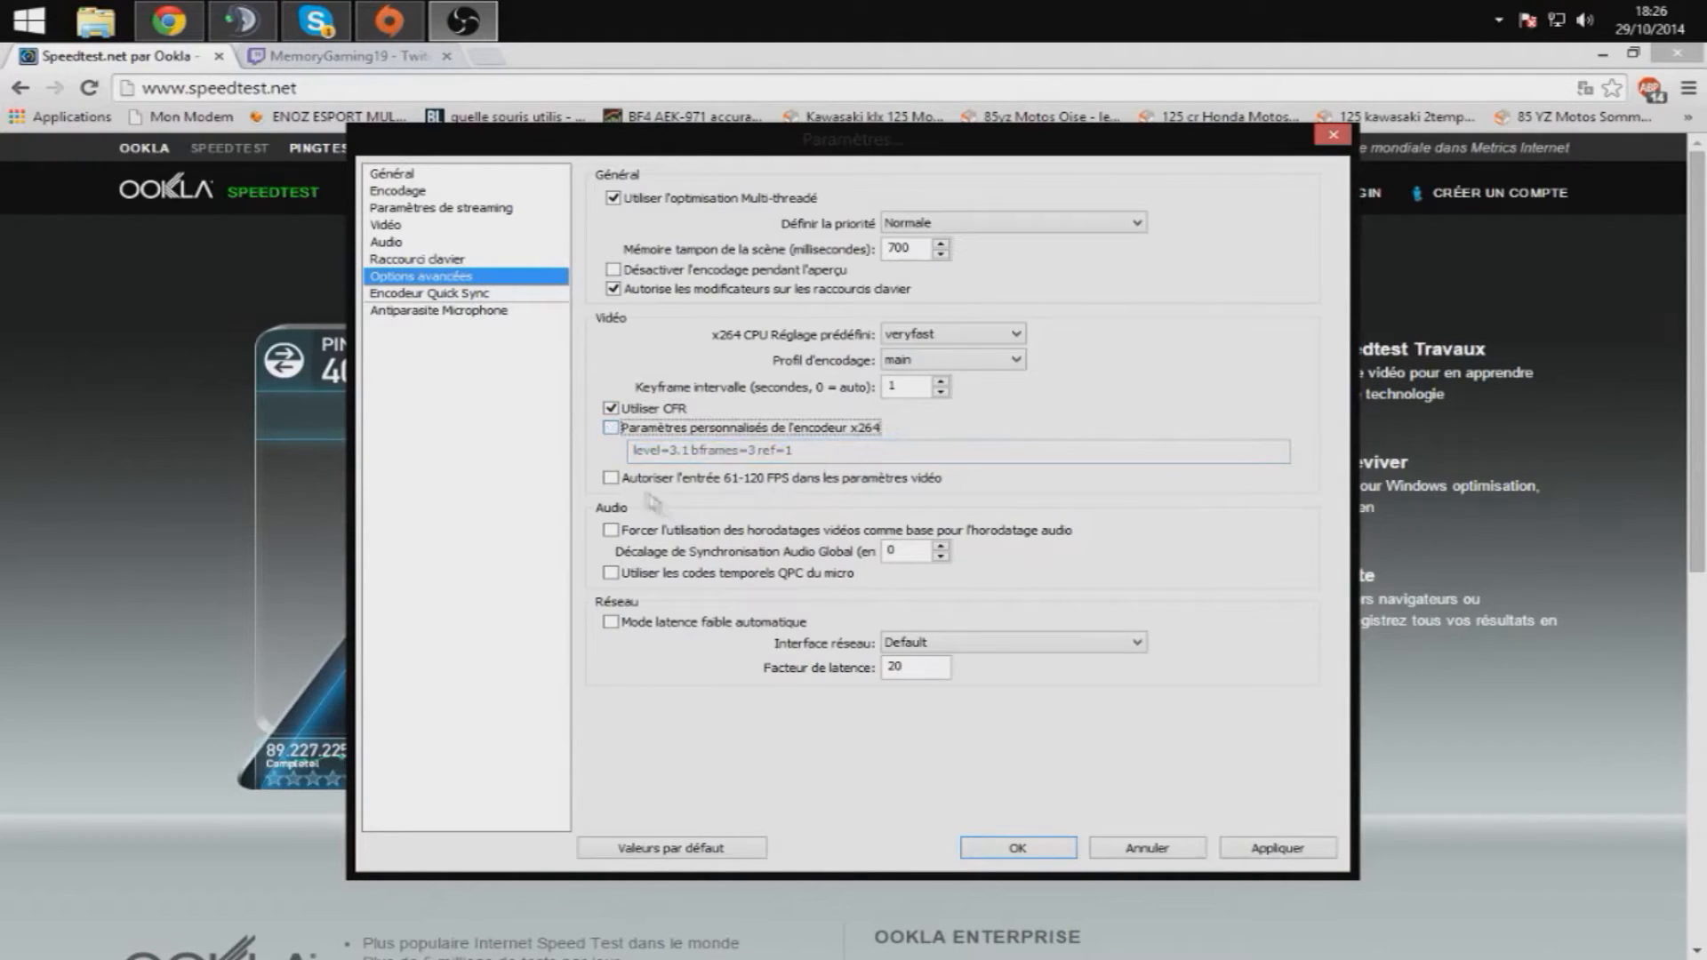
left_click(678, 430)
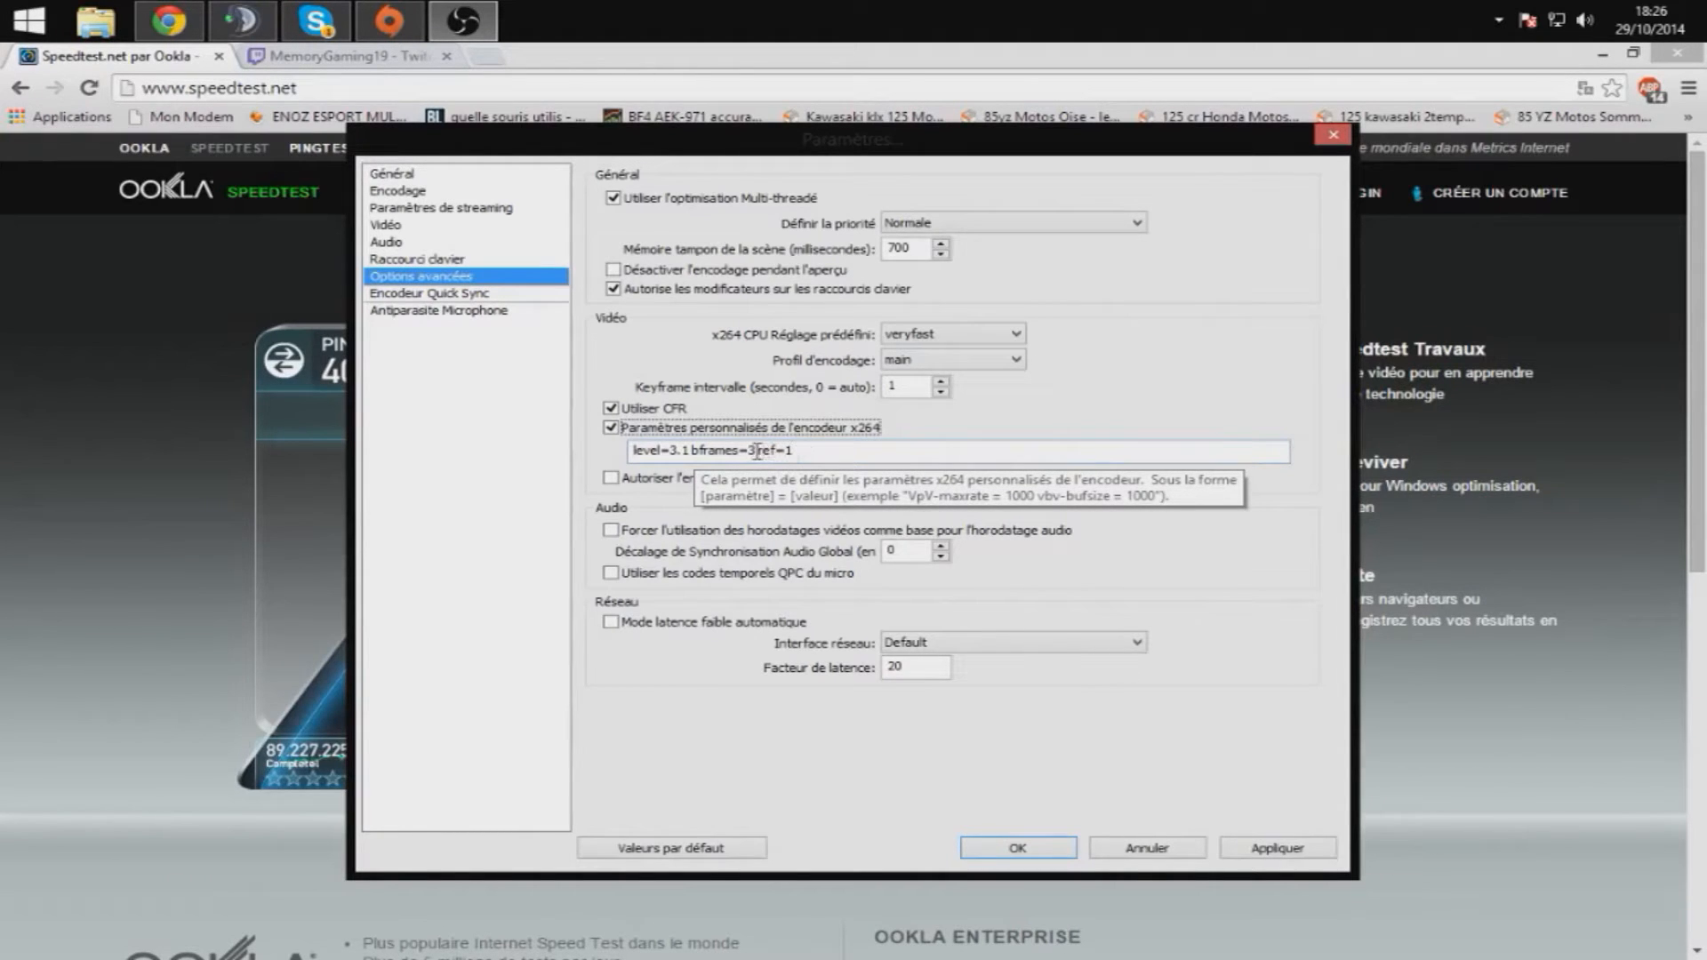
left_click(690, 451)
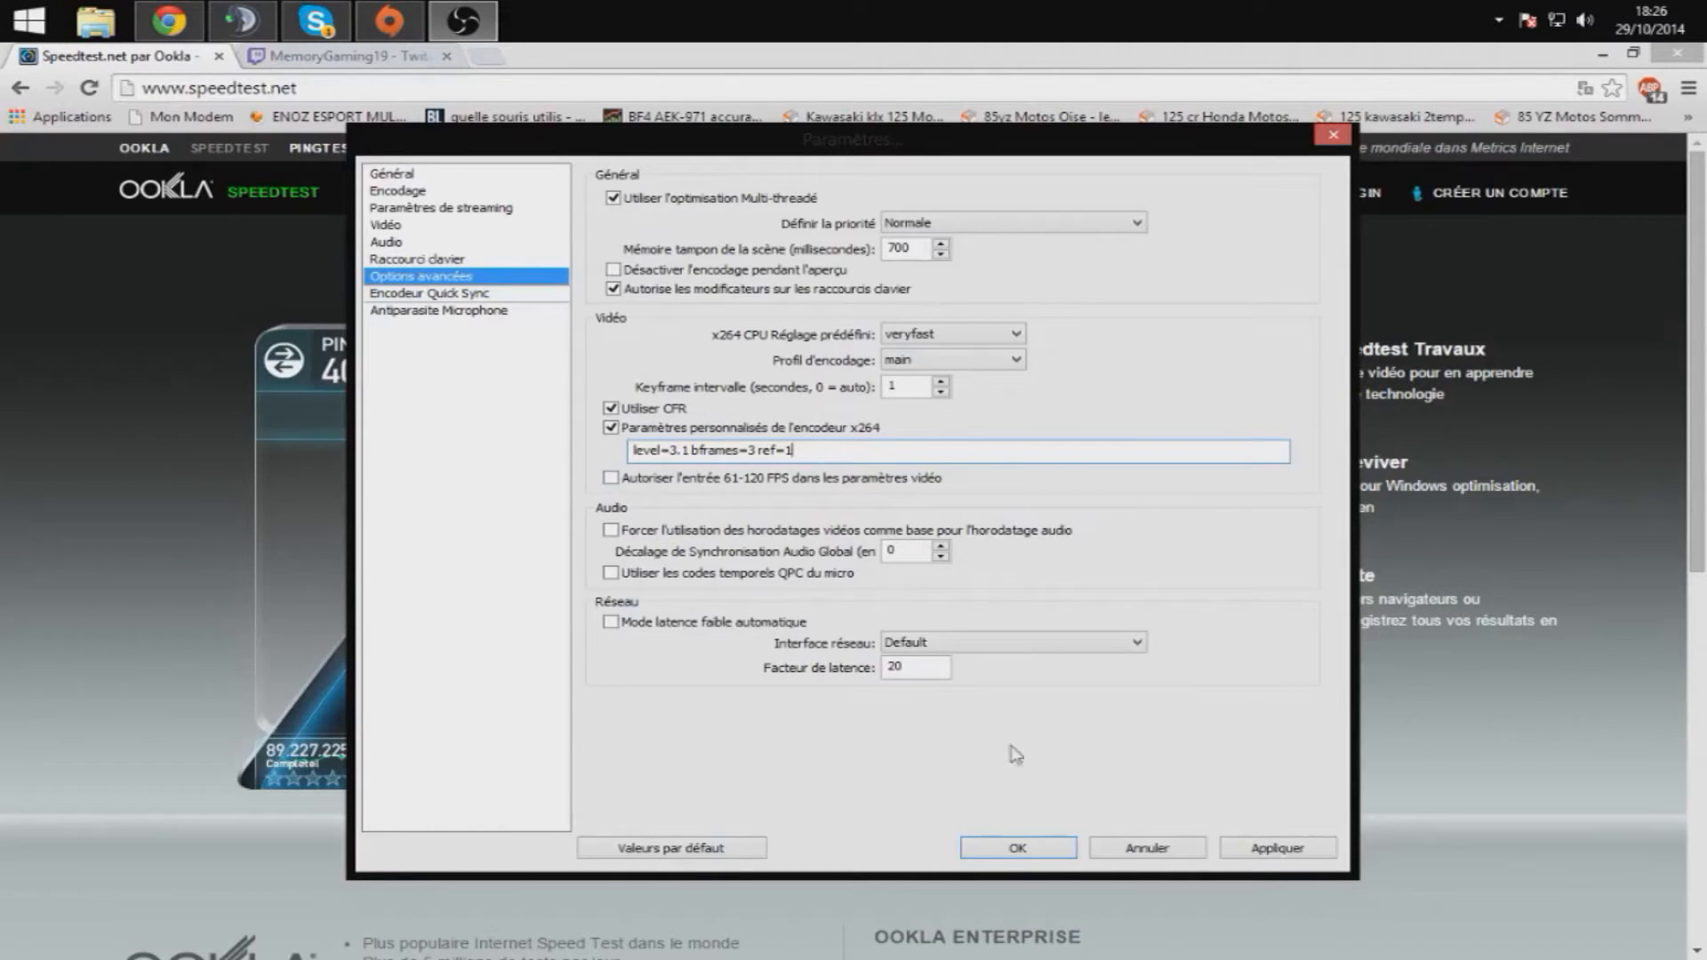
Step: Leave the advanced options without saving changes, review the Quick Sync encoder and microphone noise gate settings, and close the settings
left_click(474, 294)
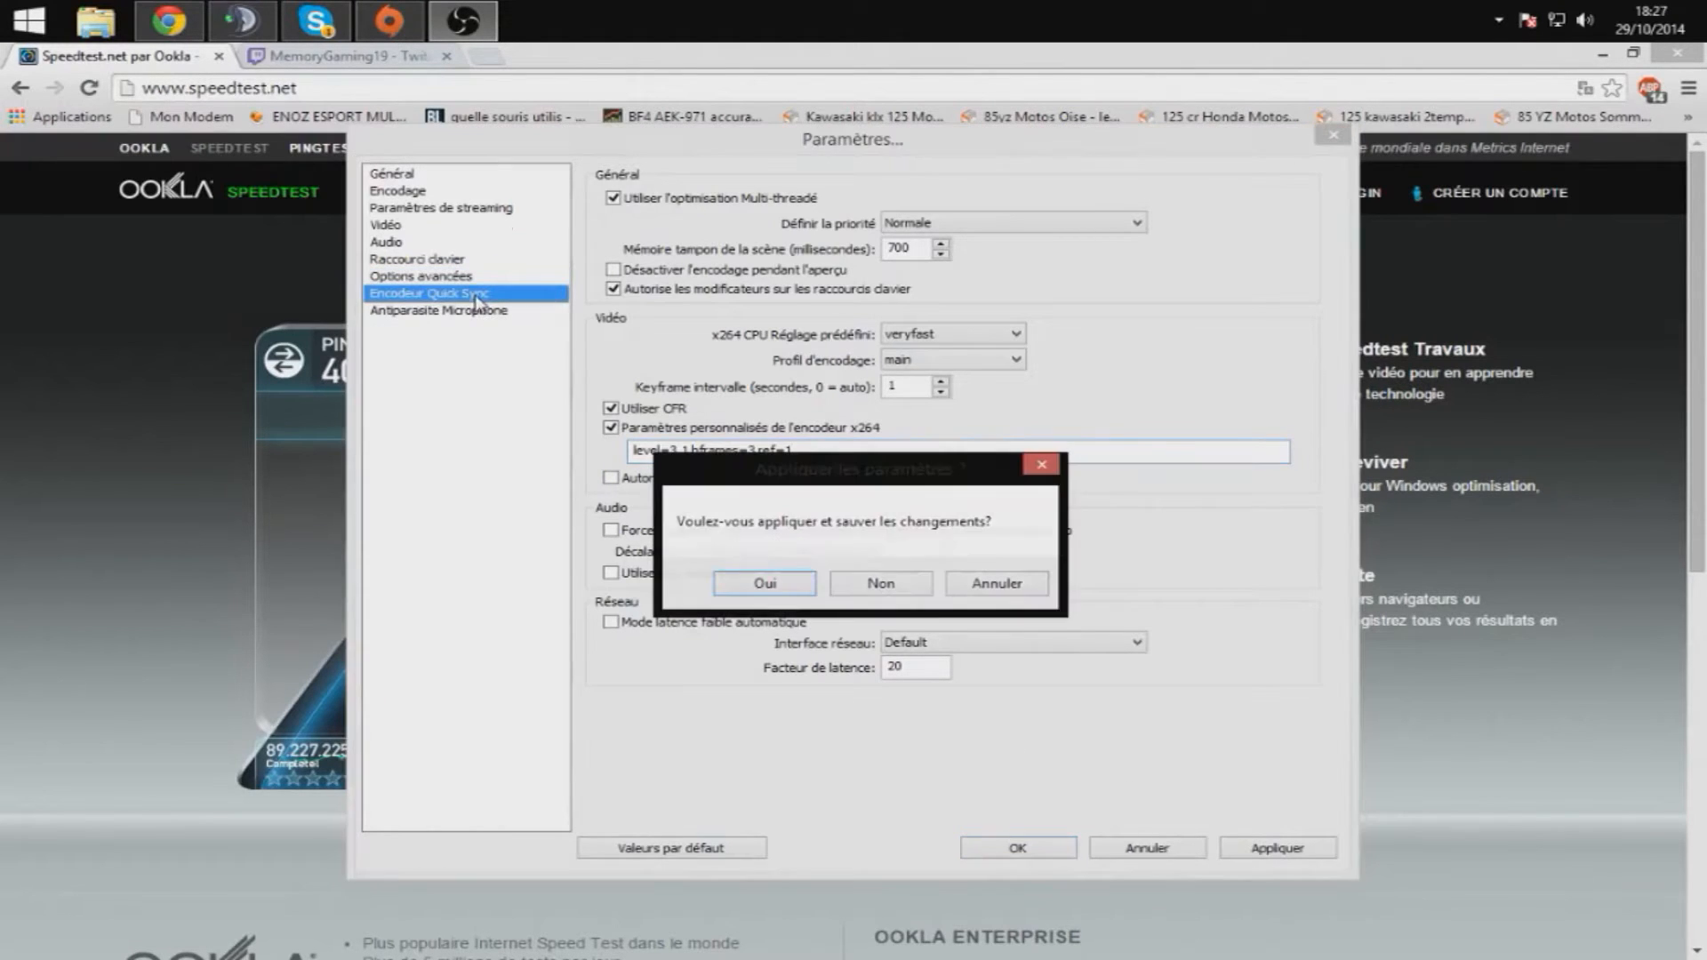
left_click(880, 584)
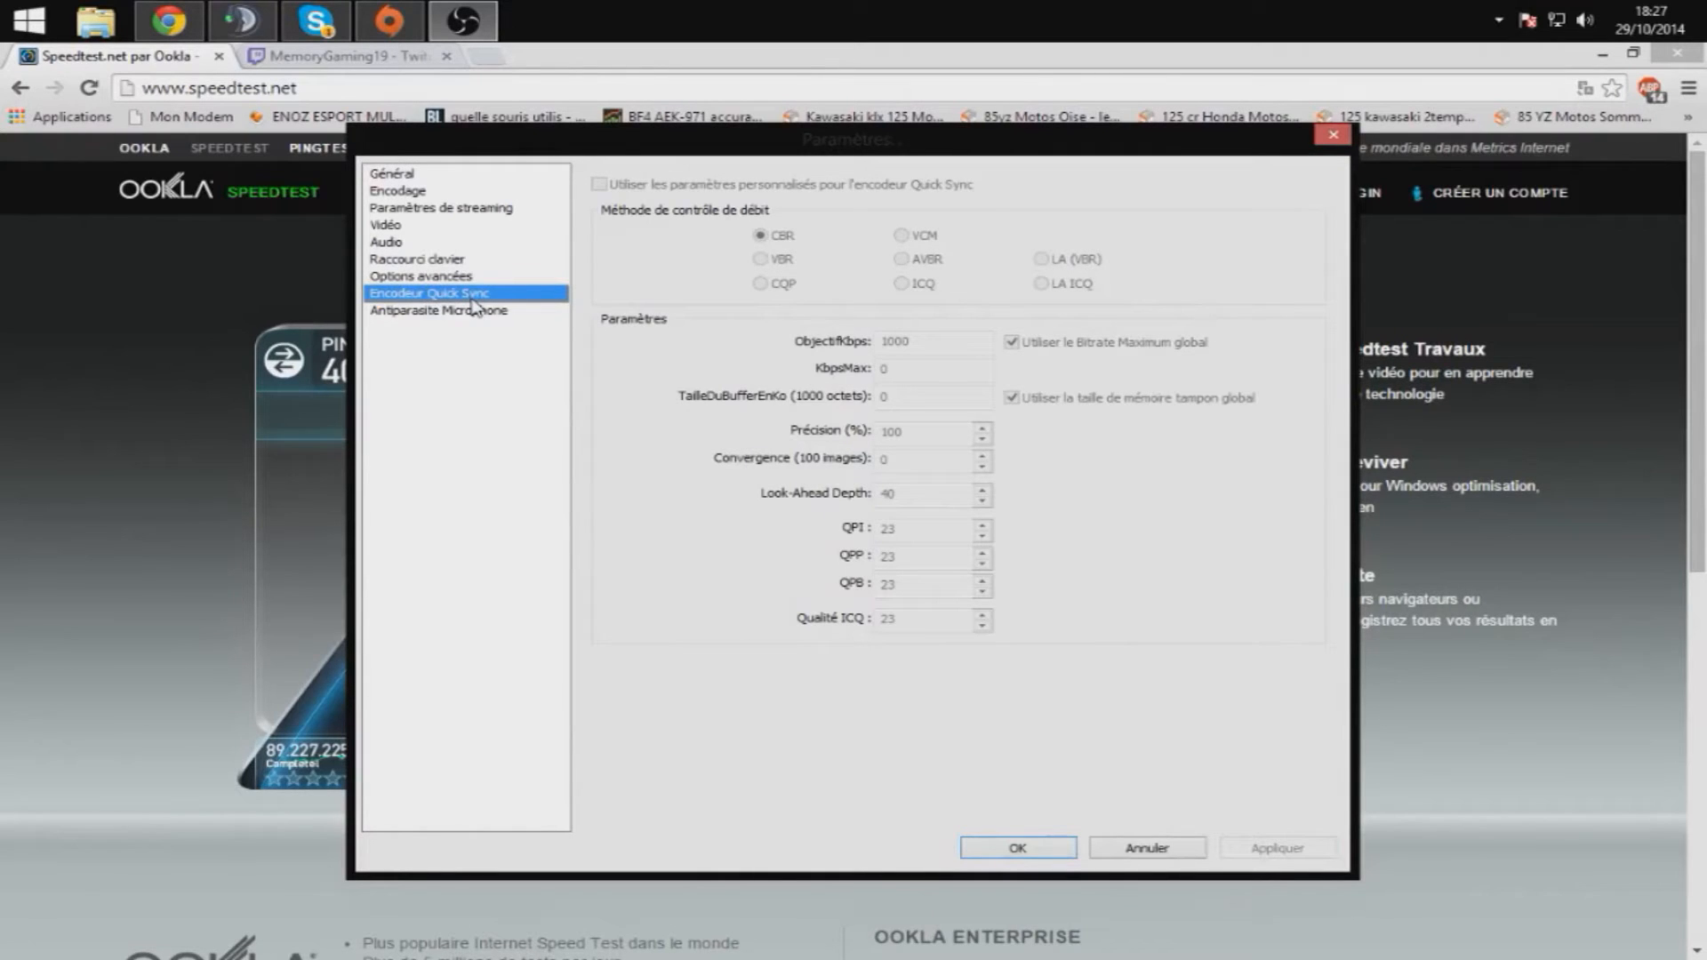
left_click(427, 311)
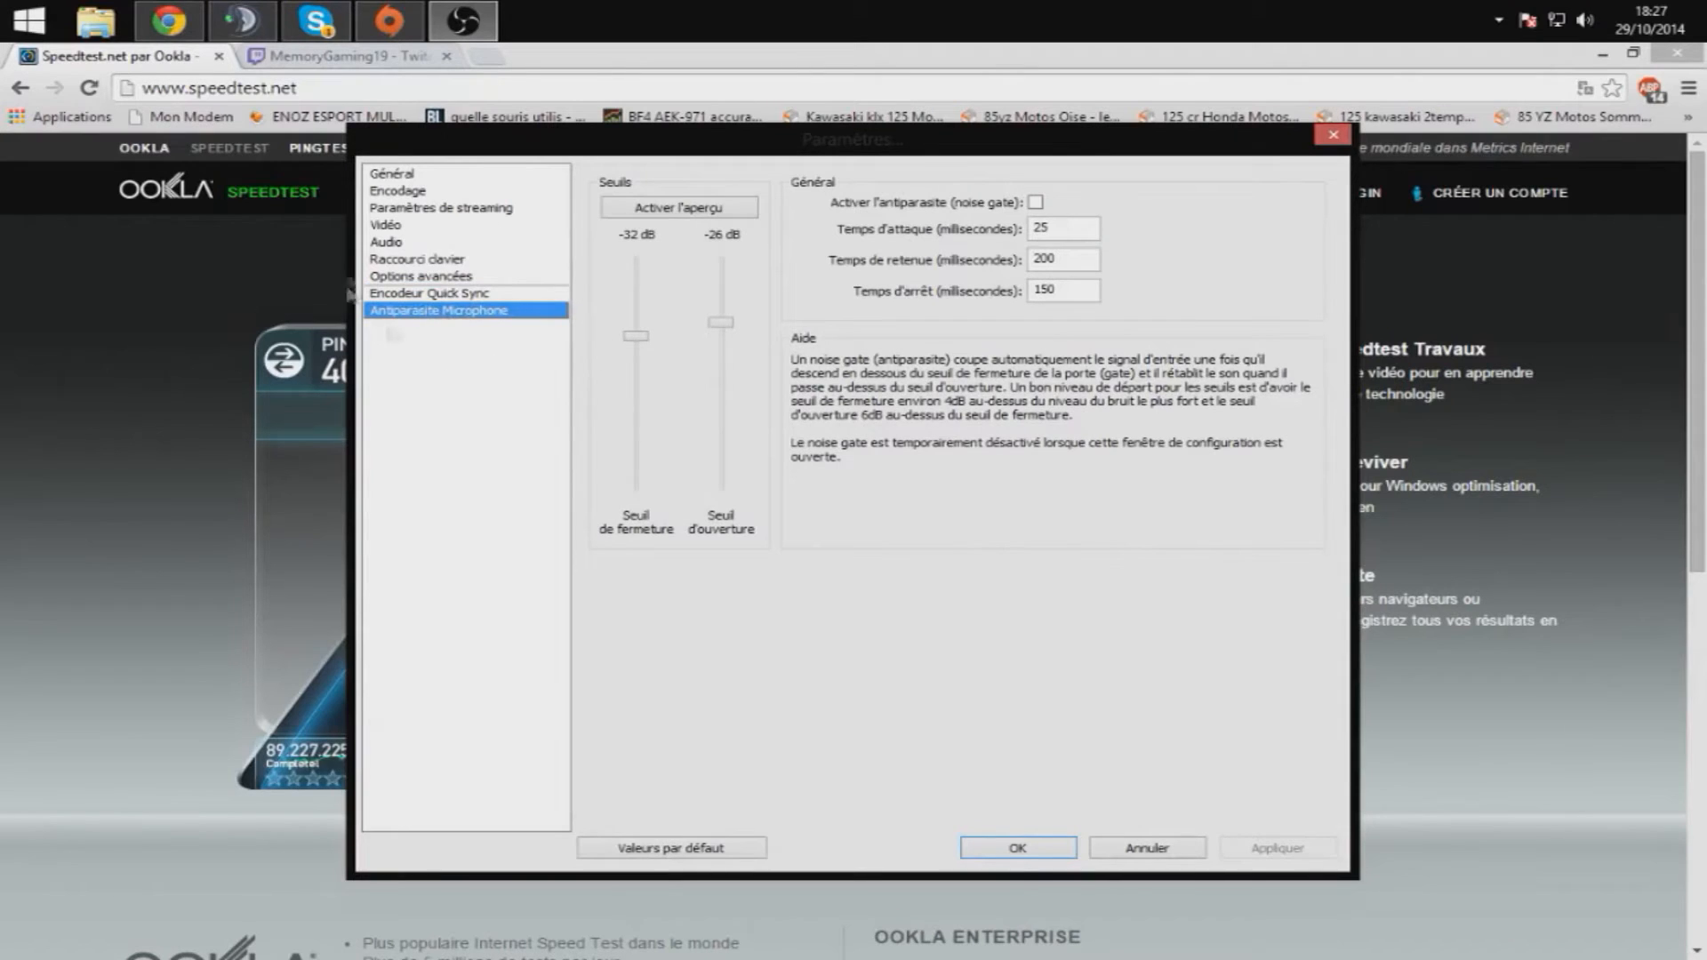
left_click(1062, 849)
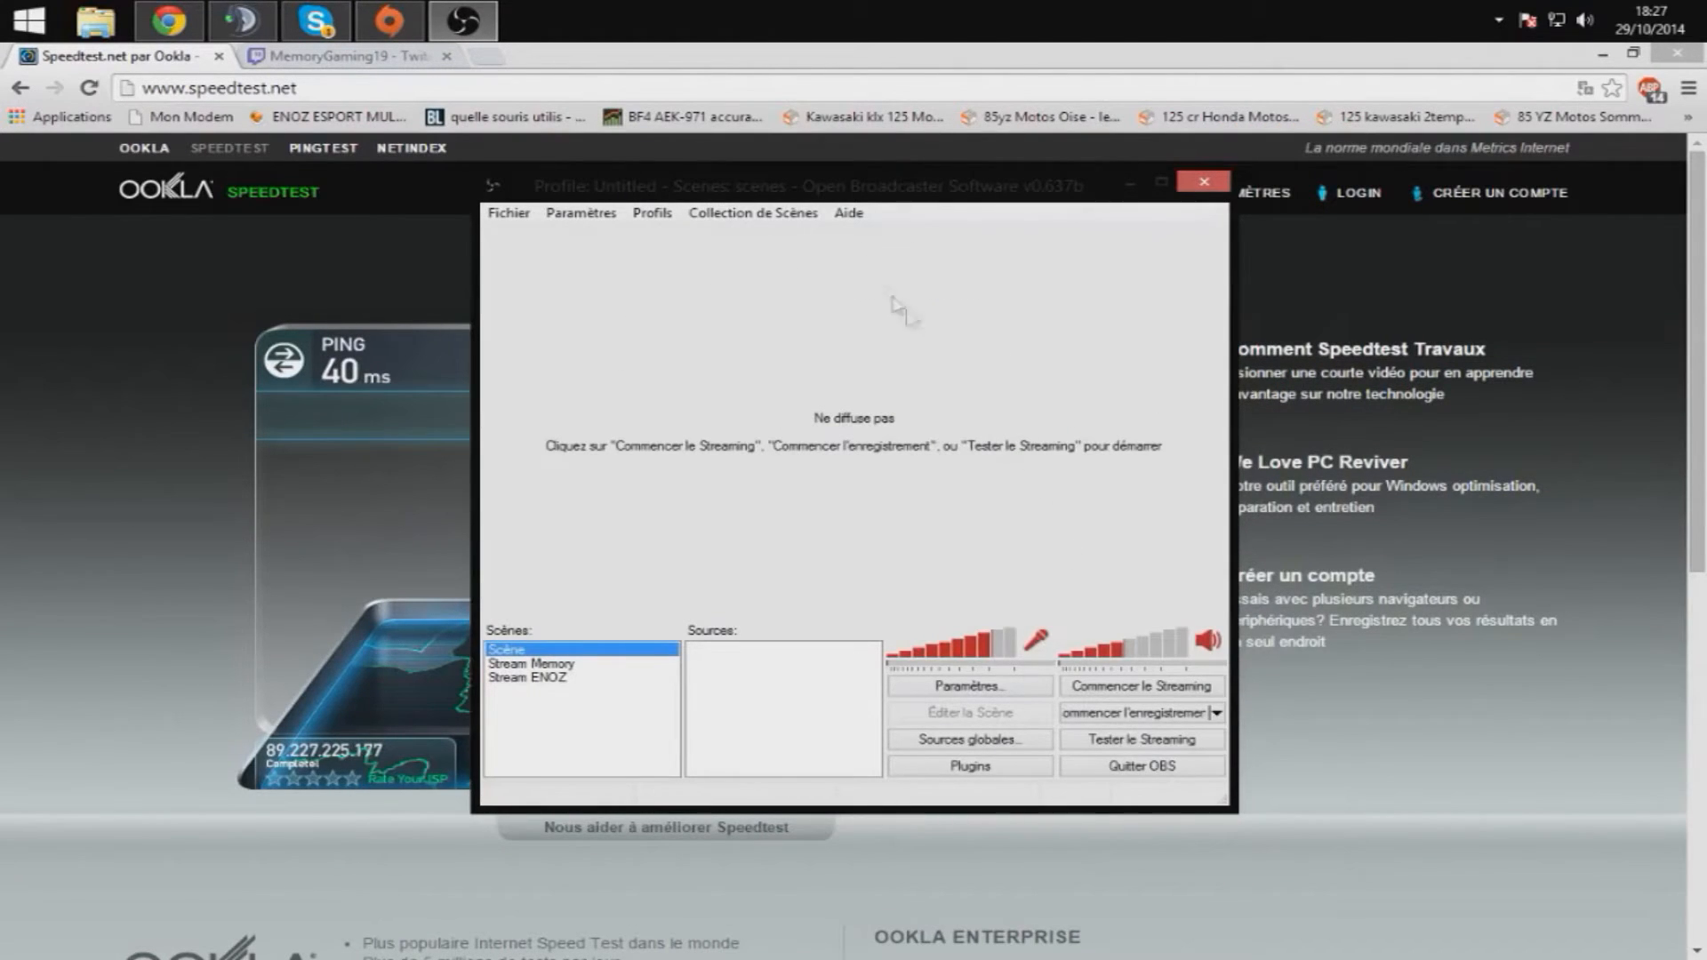
Step: Add a new scene named "test" to the scene list
left_click_drag(932, 191, 831, 173)
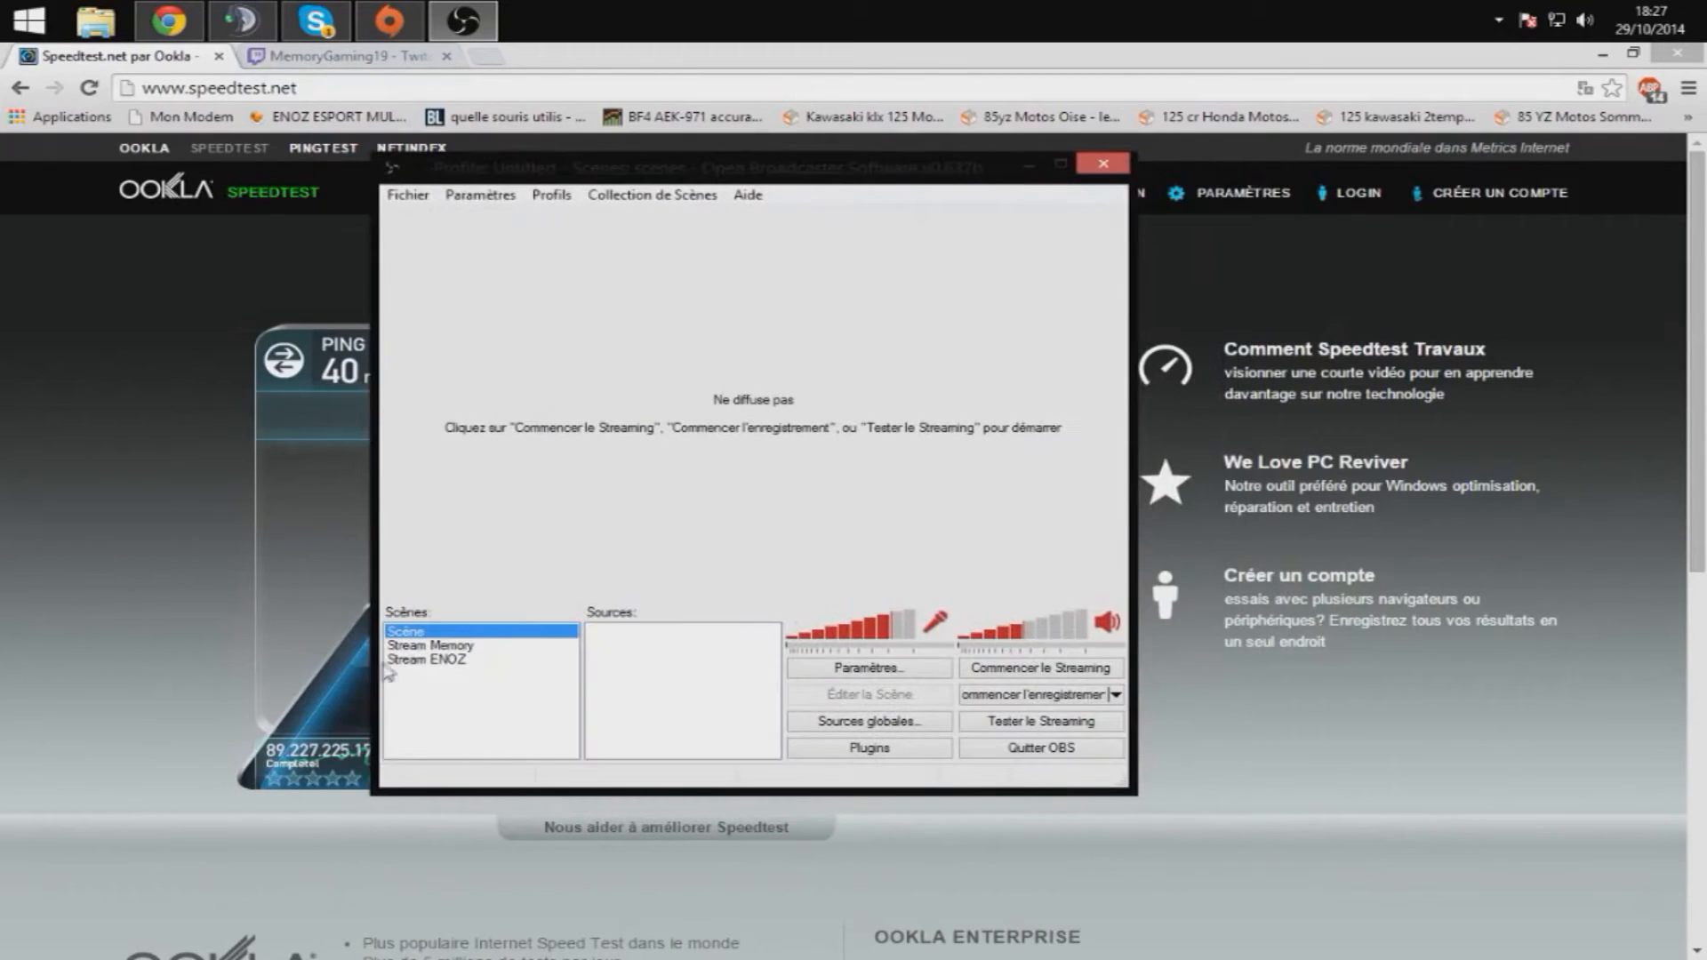
right_click(484, 726)
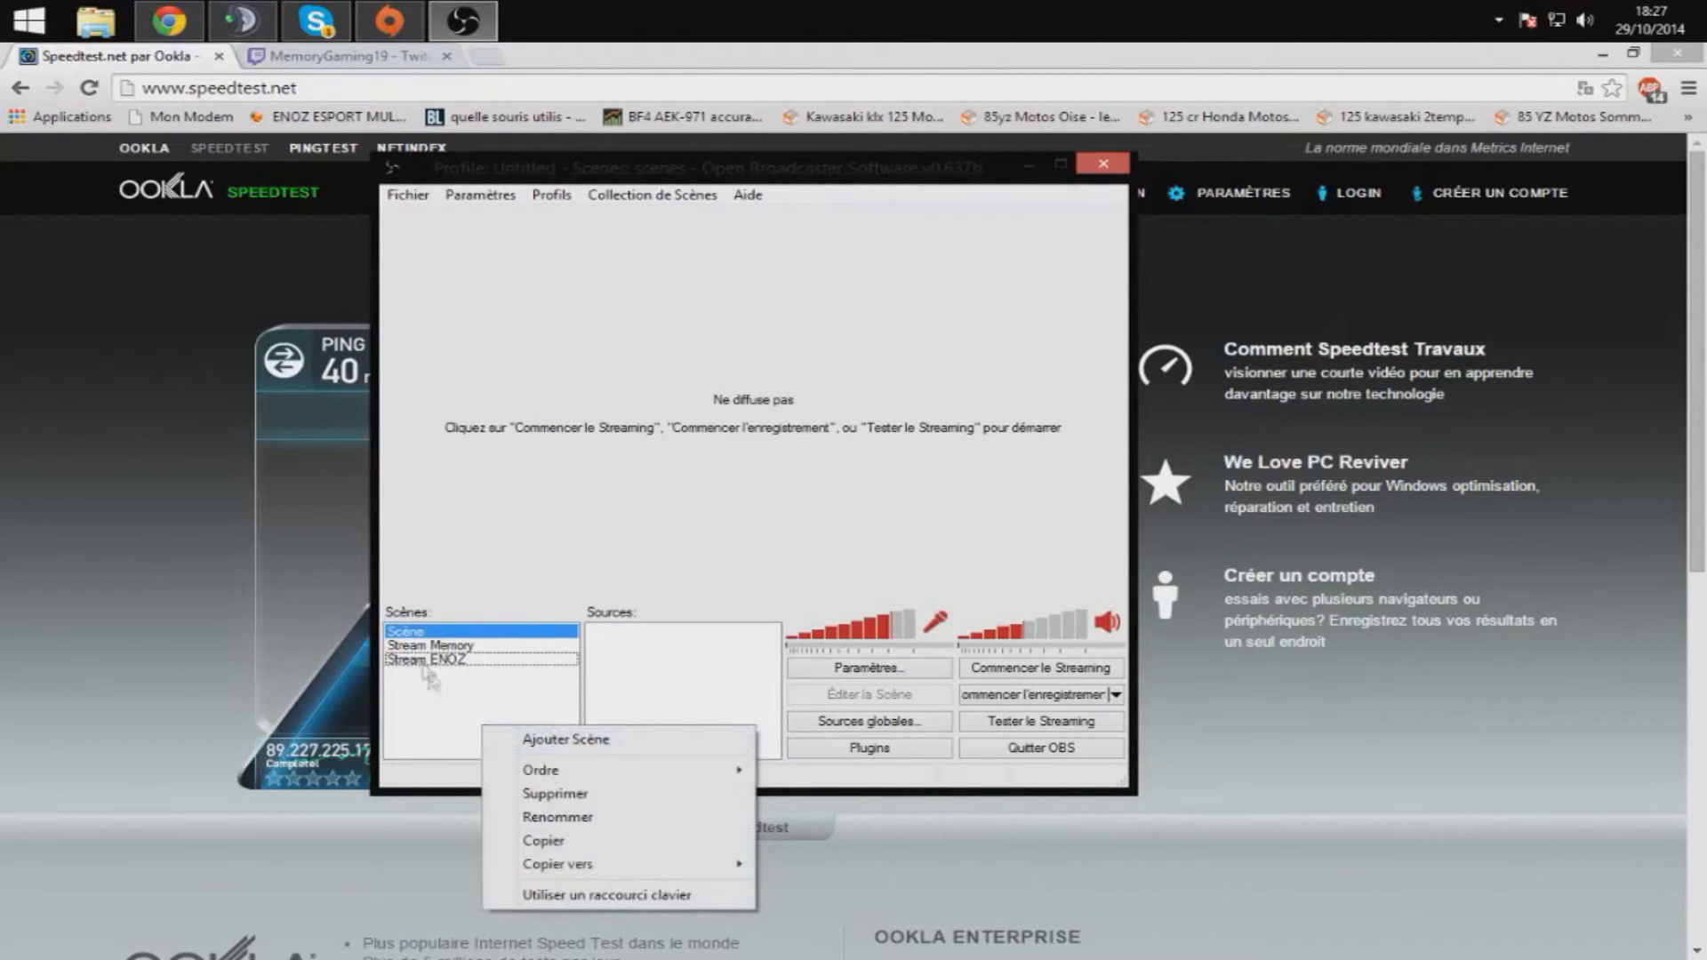
right_click(442, 695)
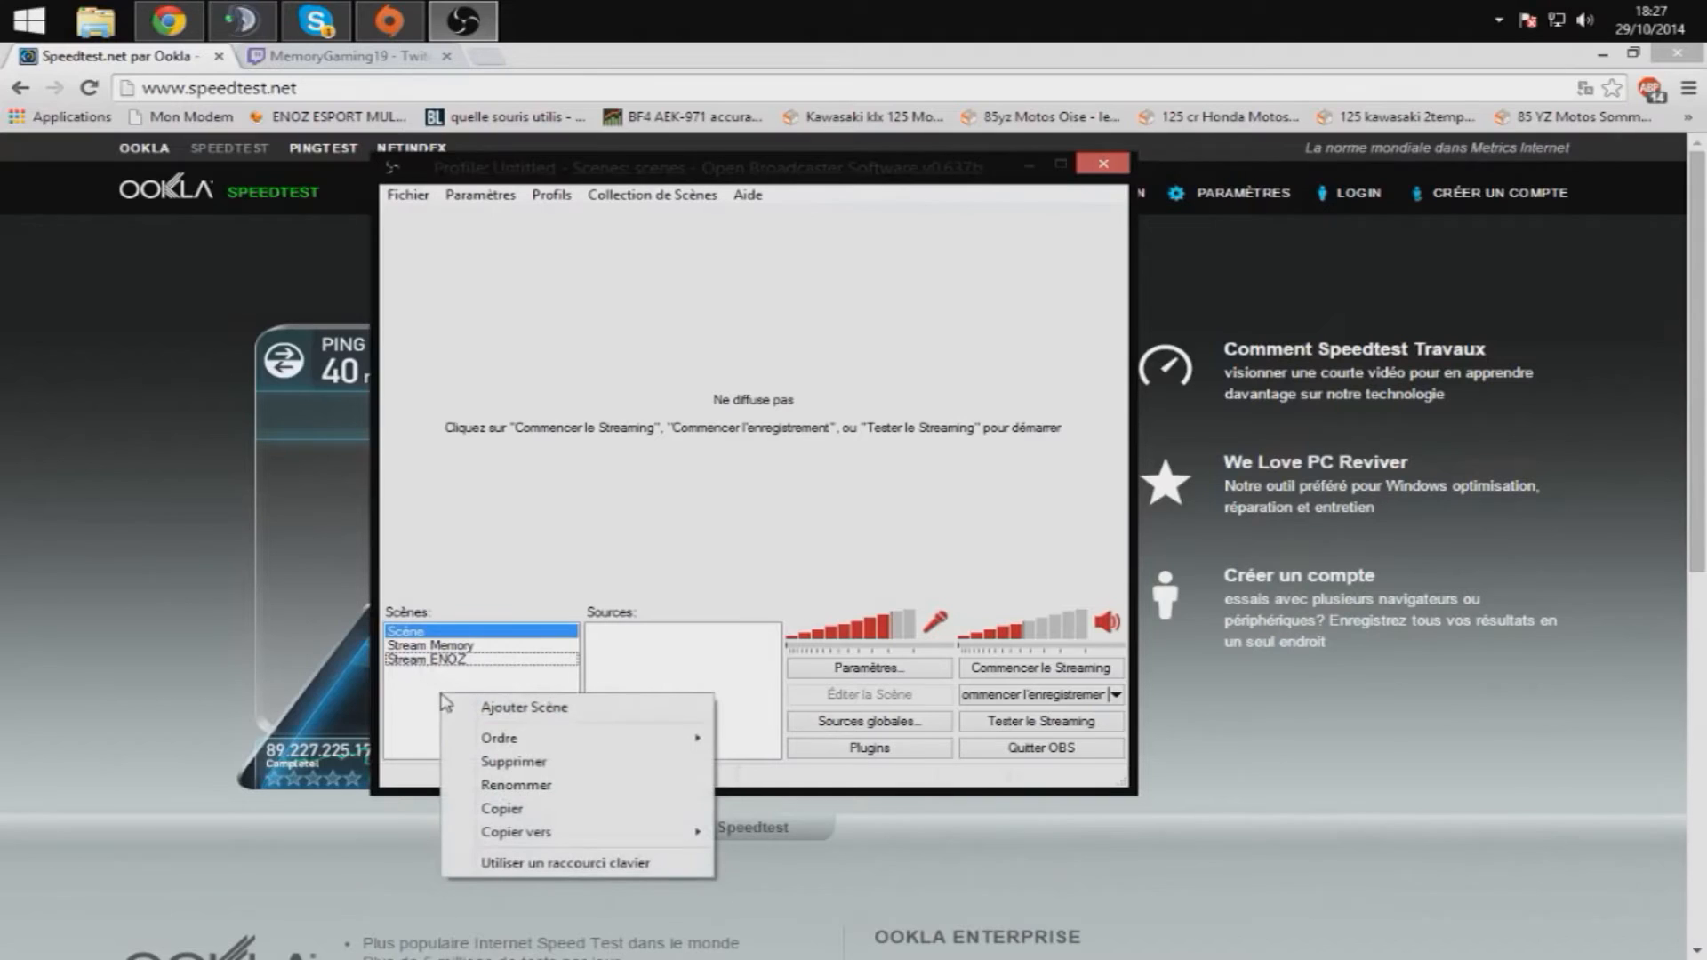
left_click(526, 709)
type("test")
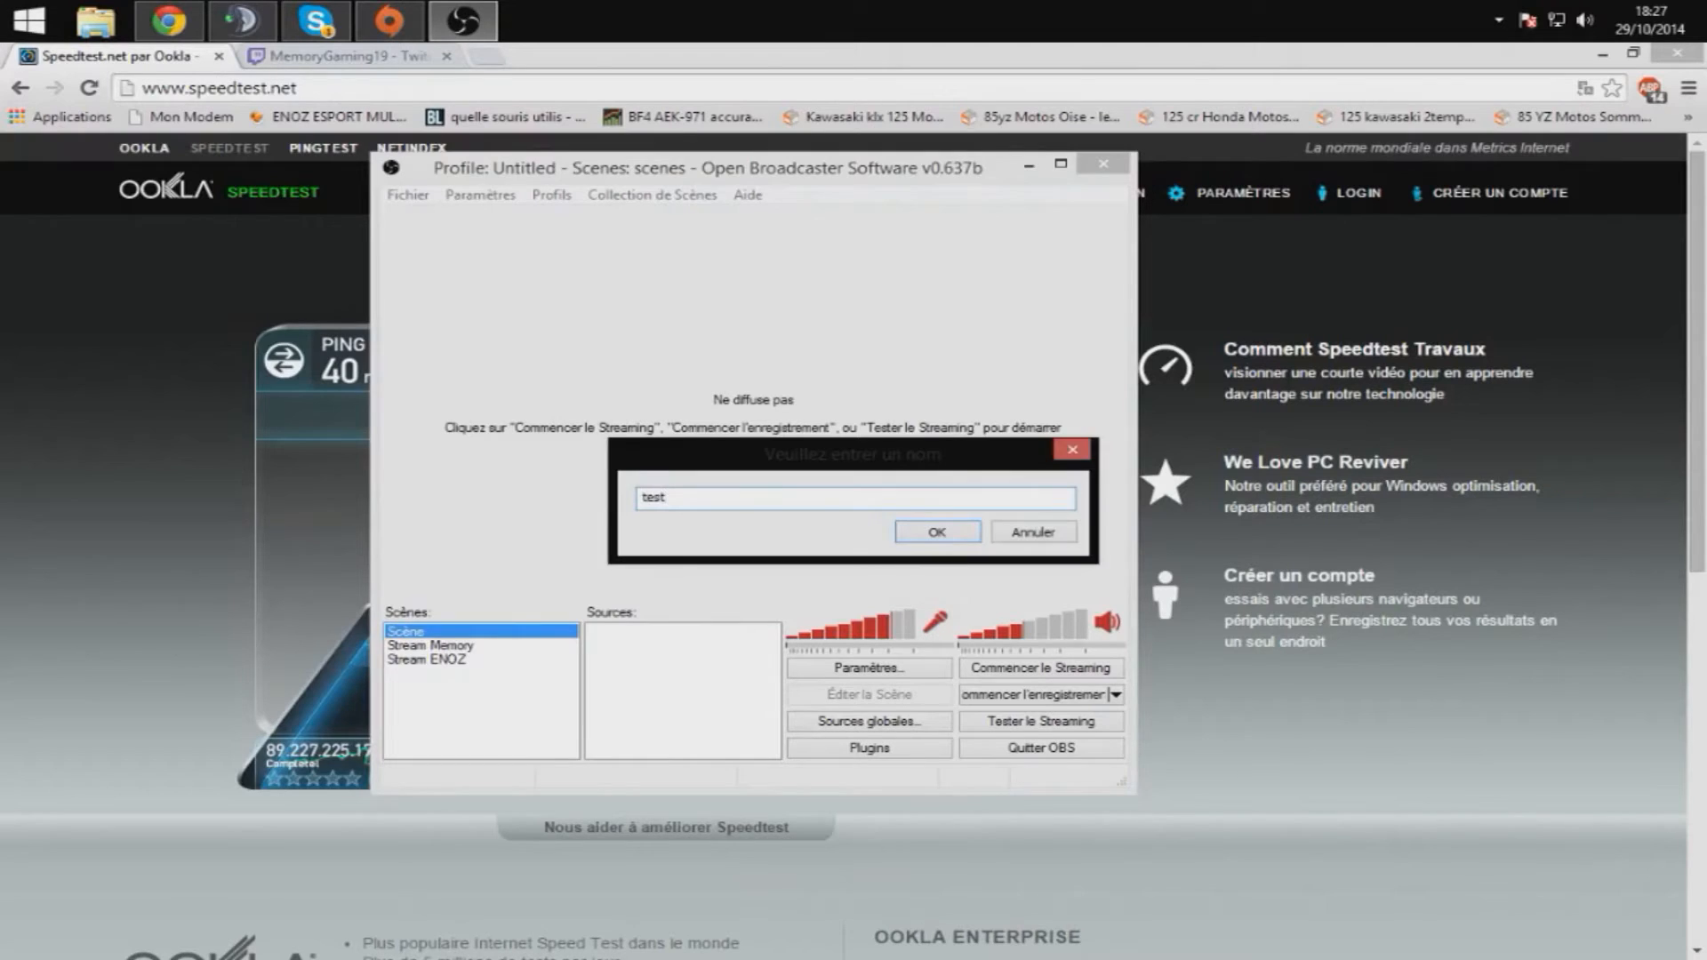
key("Return")
Step: Add a game capture source named "FIFA 15" to the test scene
left_click(471, 647)
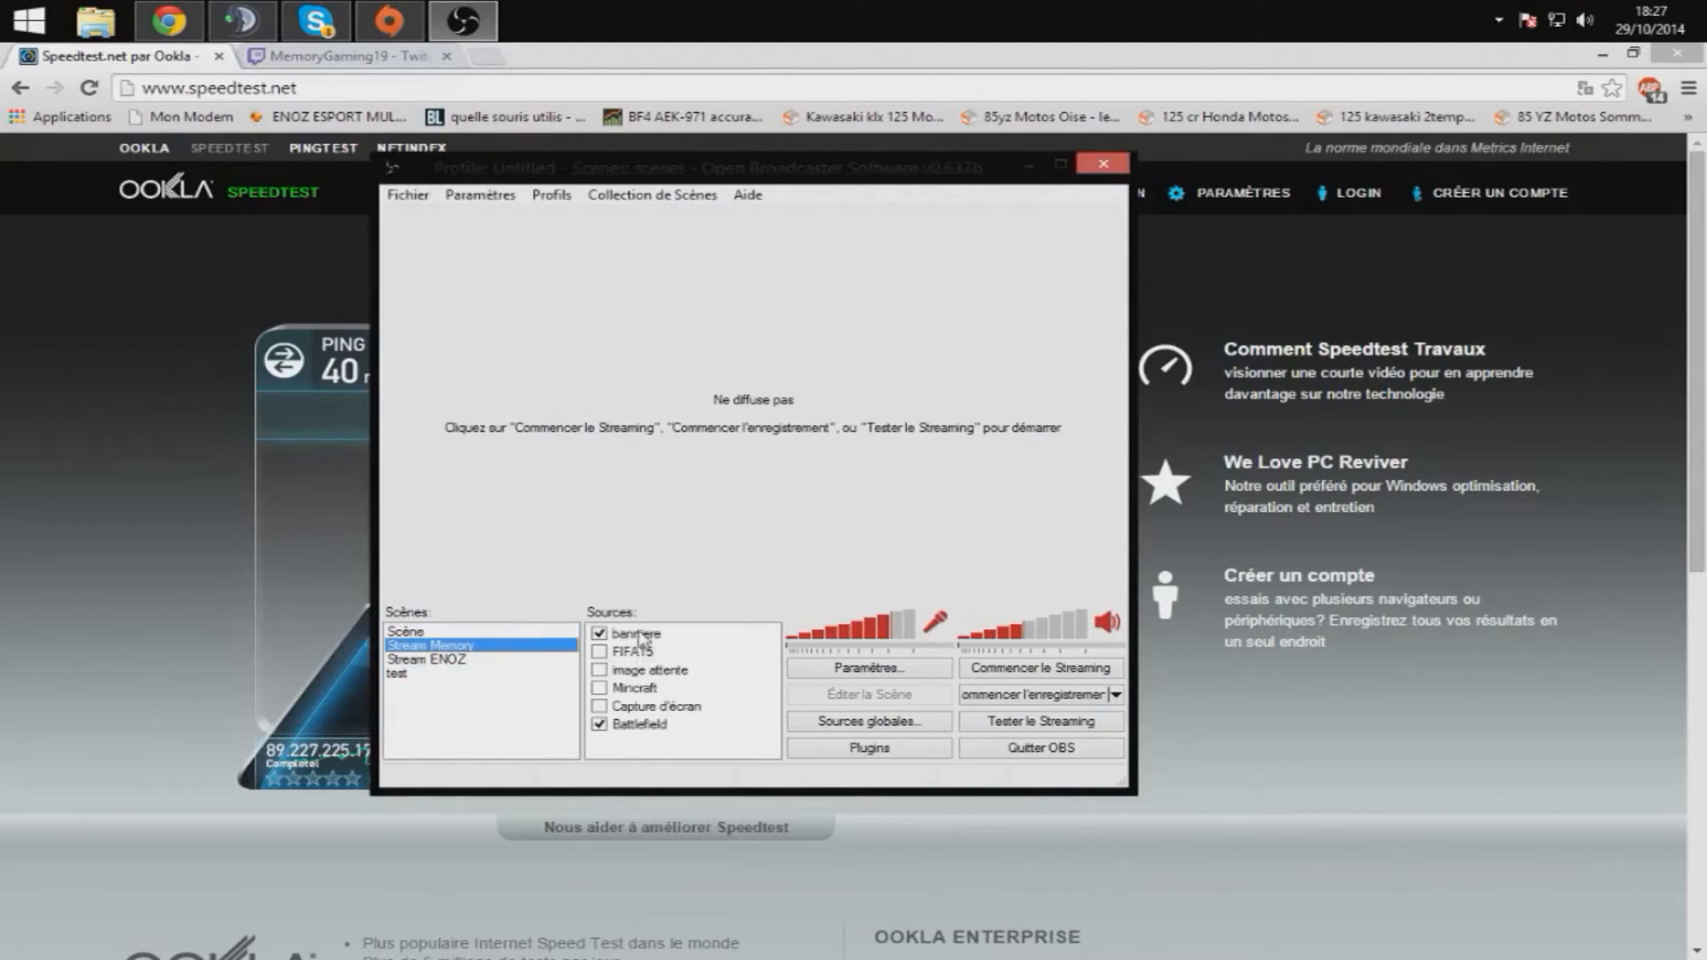
left_click(424, 676)
right_click(671, 653)
mouse_move(730, 664)
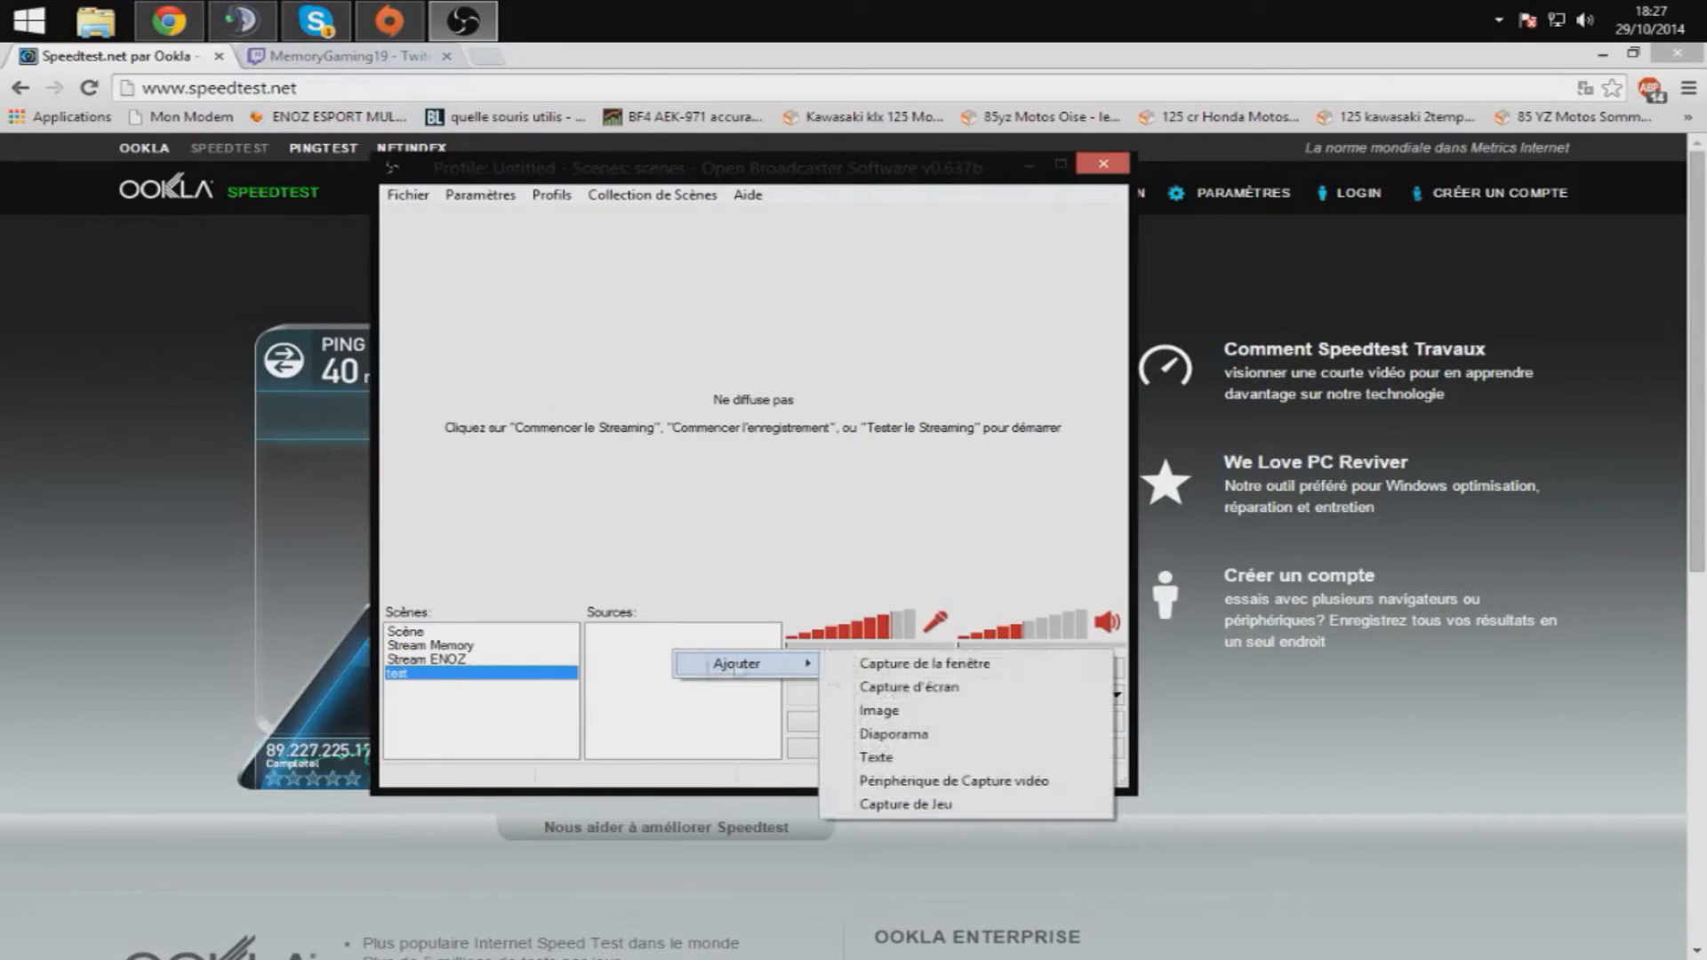
left_click(943, 805)
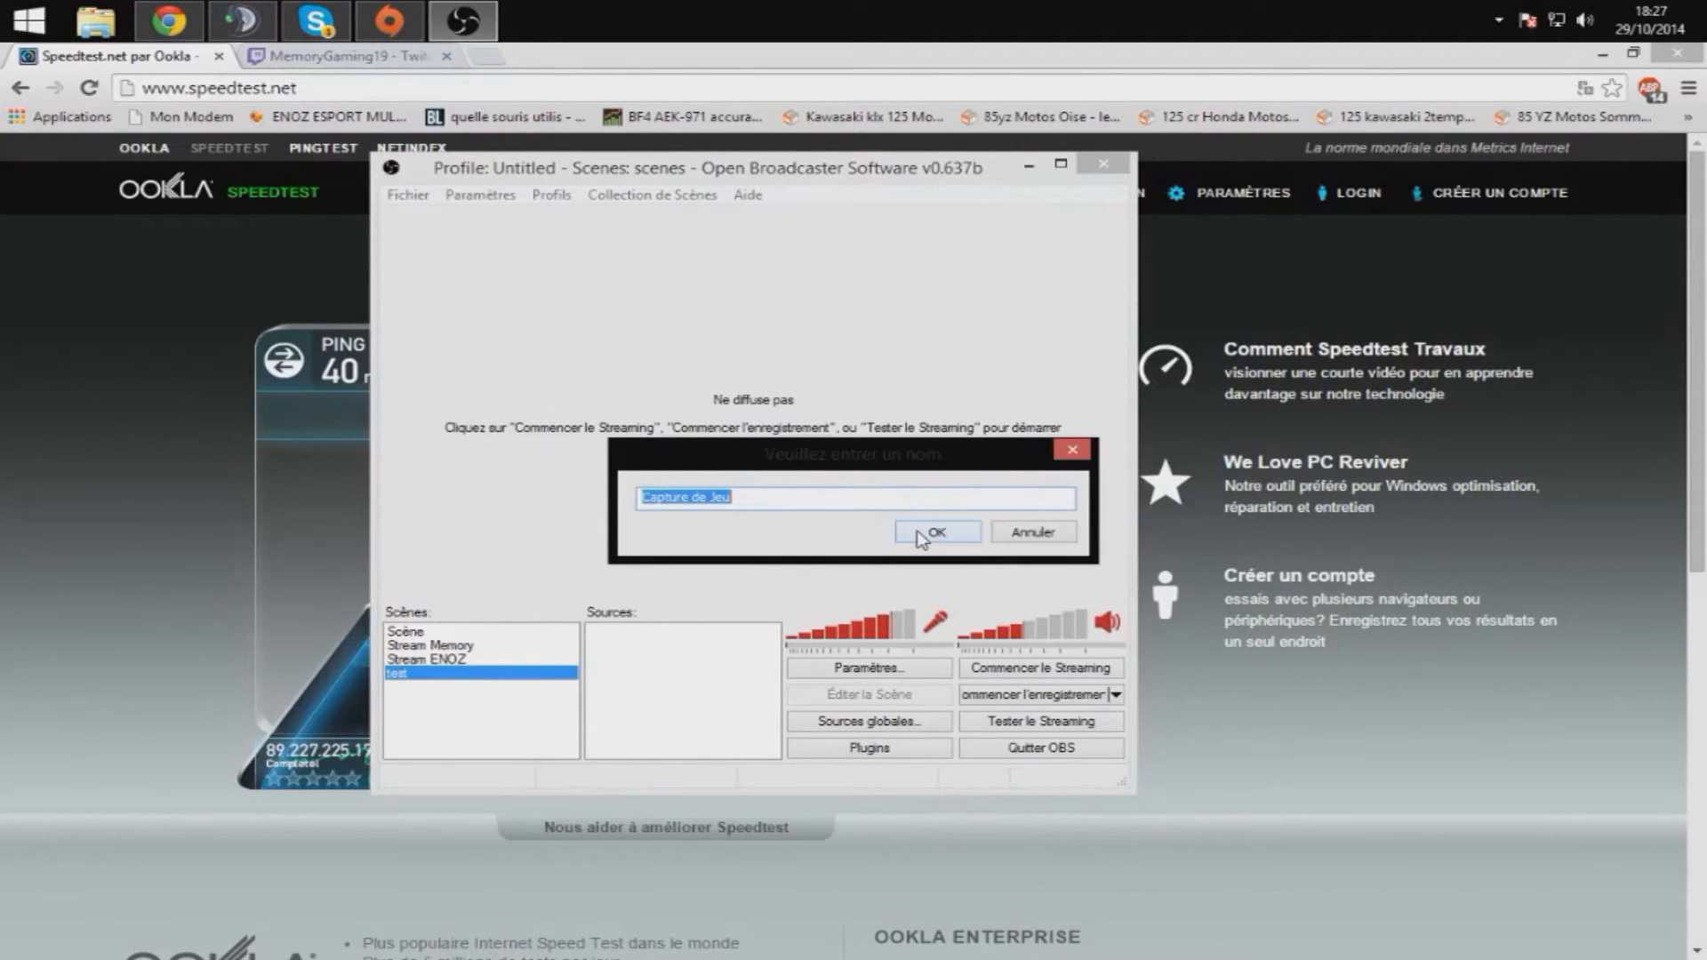
type("FIFA")
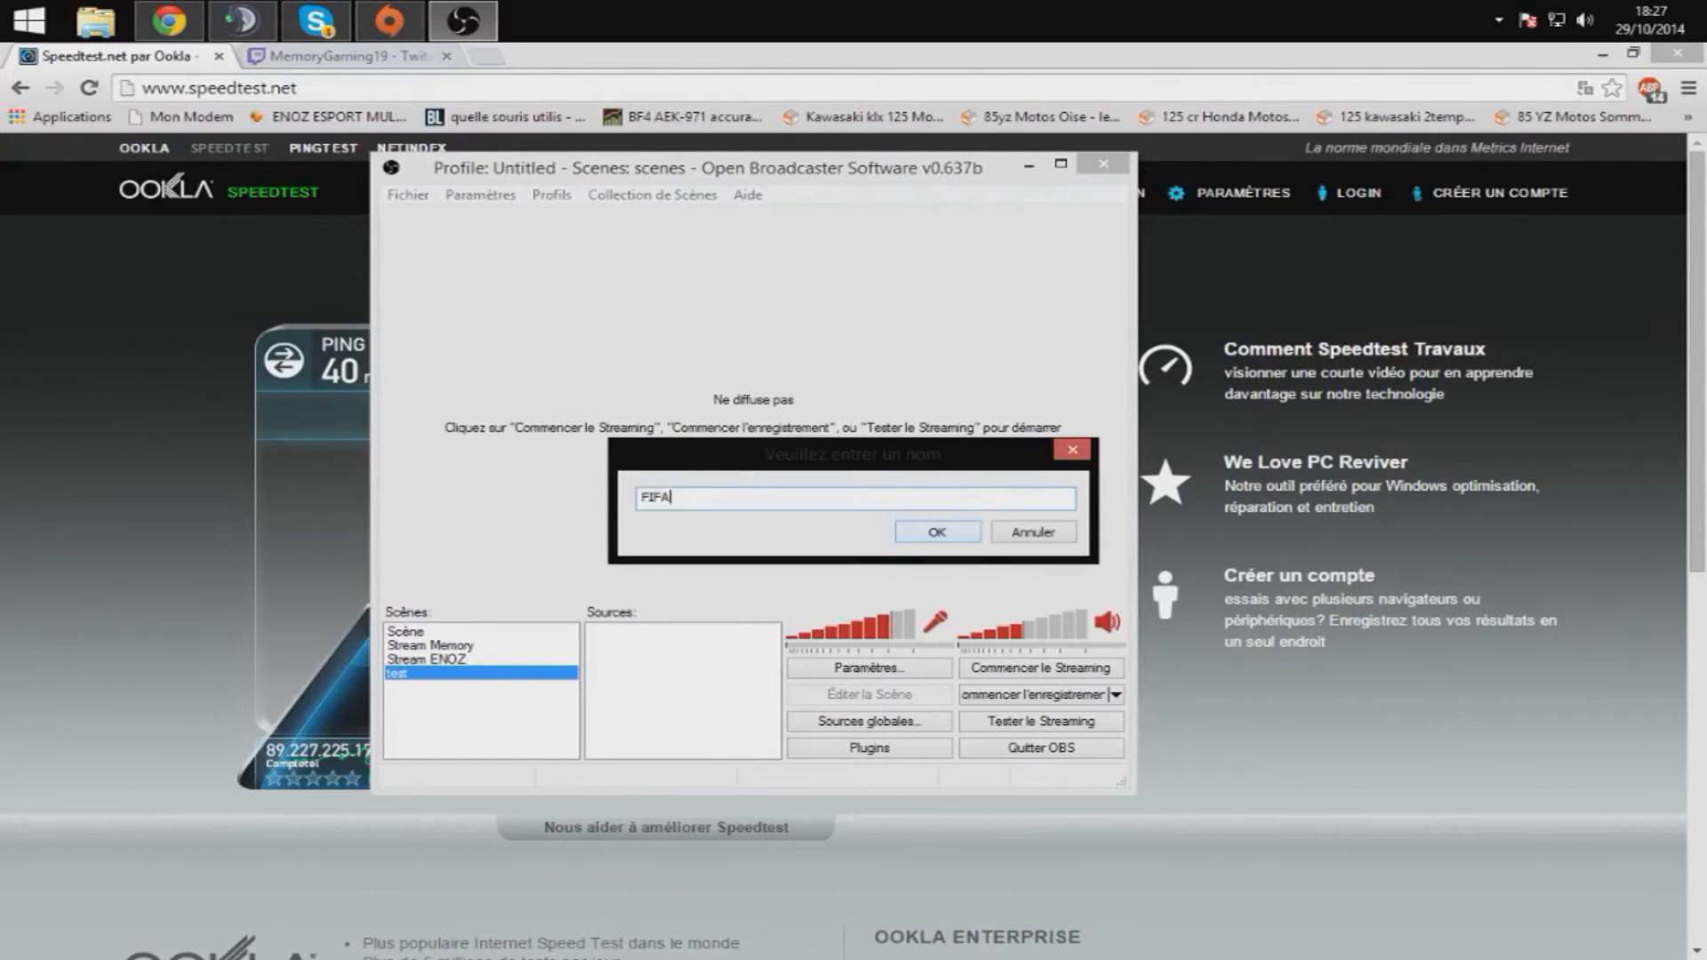
type(" 15")
left_click(919, 531)
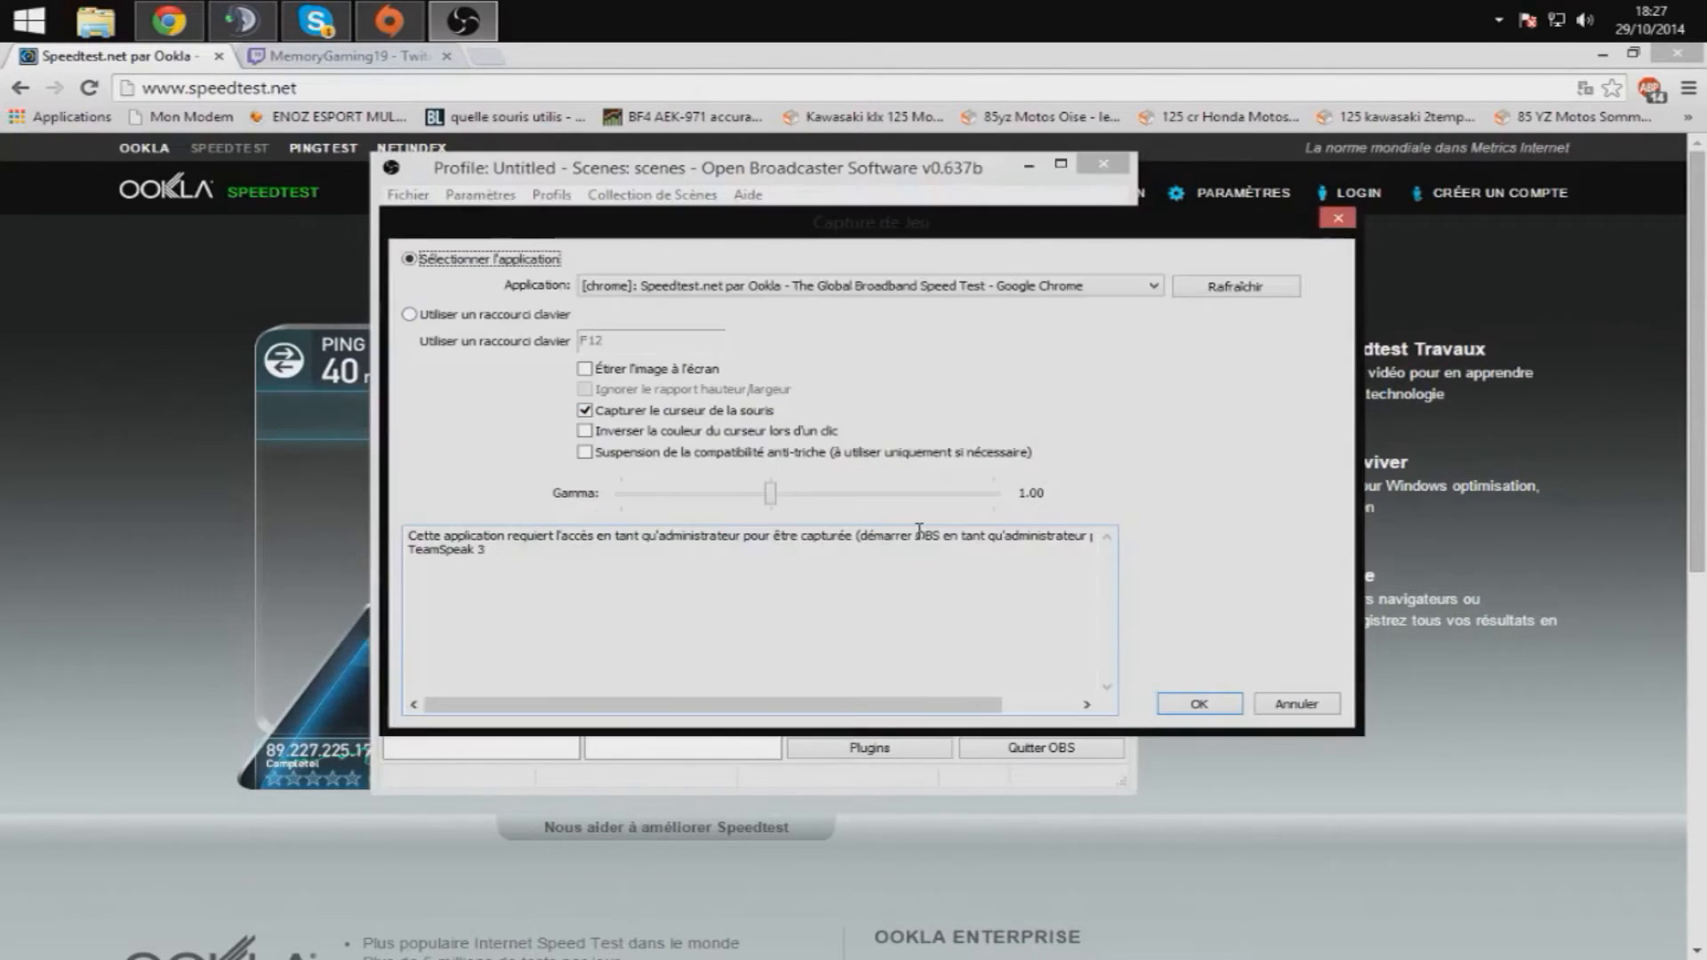
Step: Keep the Chrome Speedtest.net window as the captured application, leave image stretching off, and accept the game capture settings
left_click(763, 288)
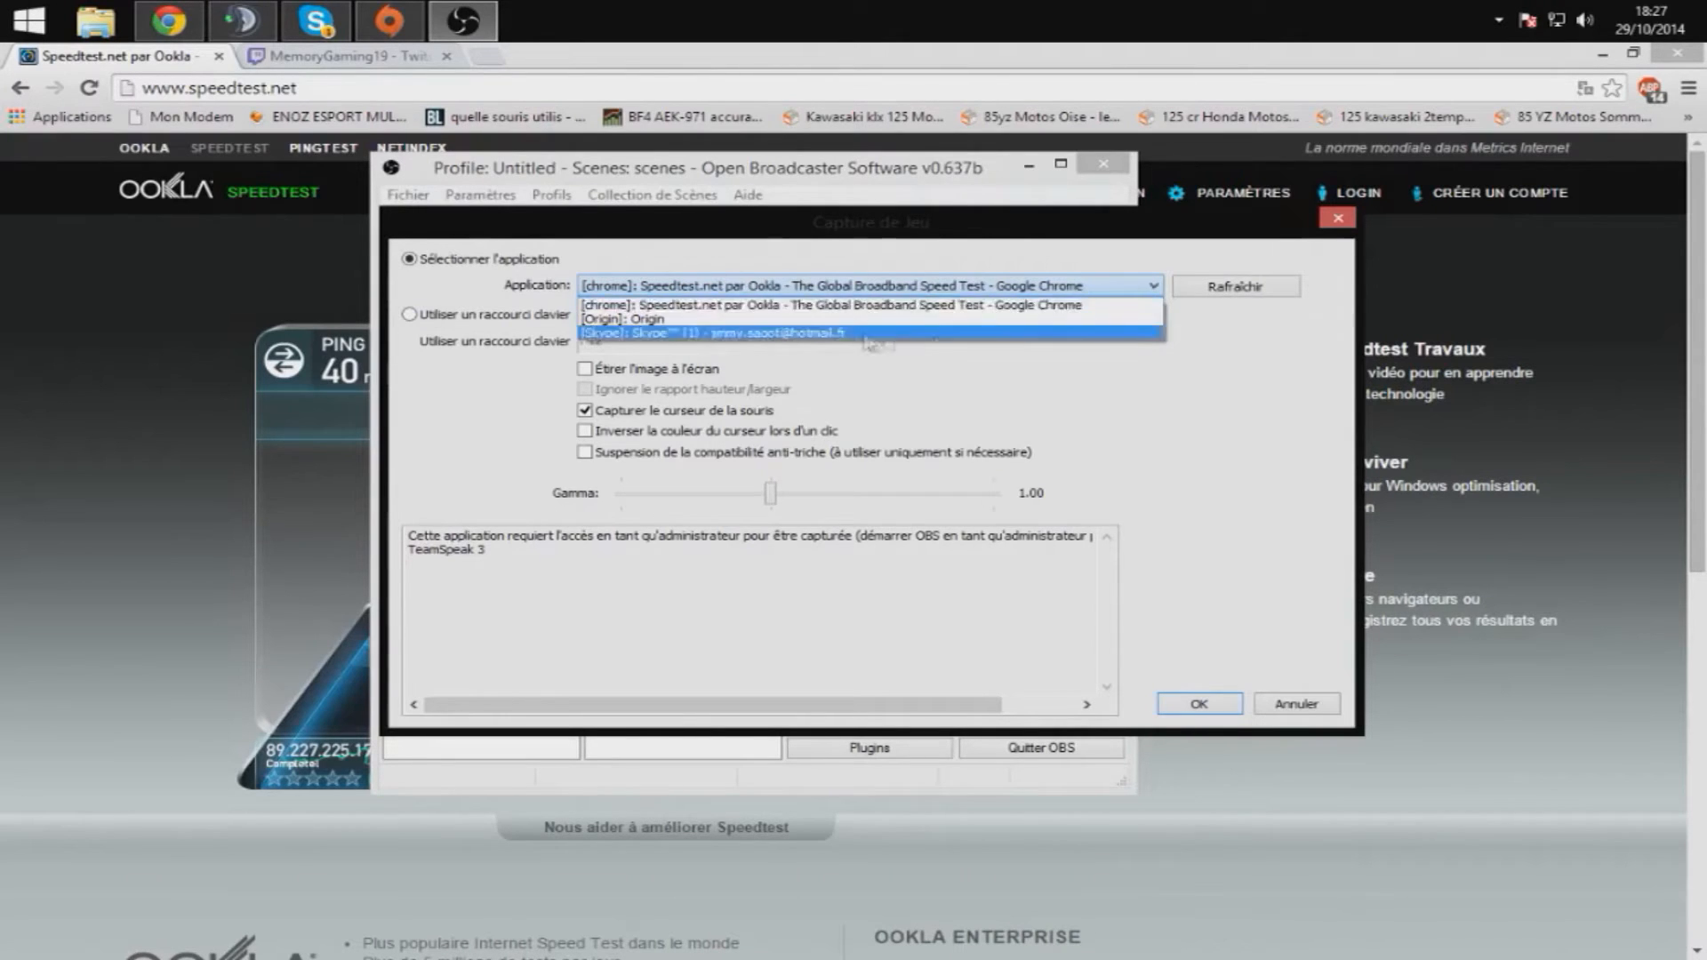
left_click(1132, 287)
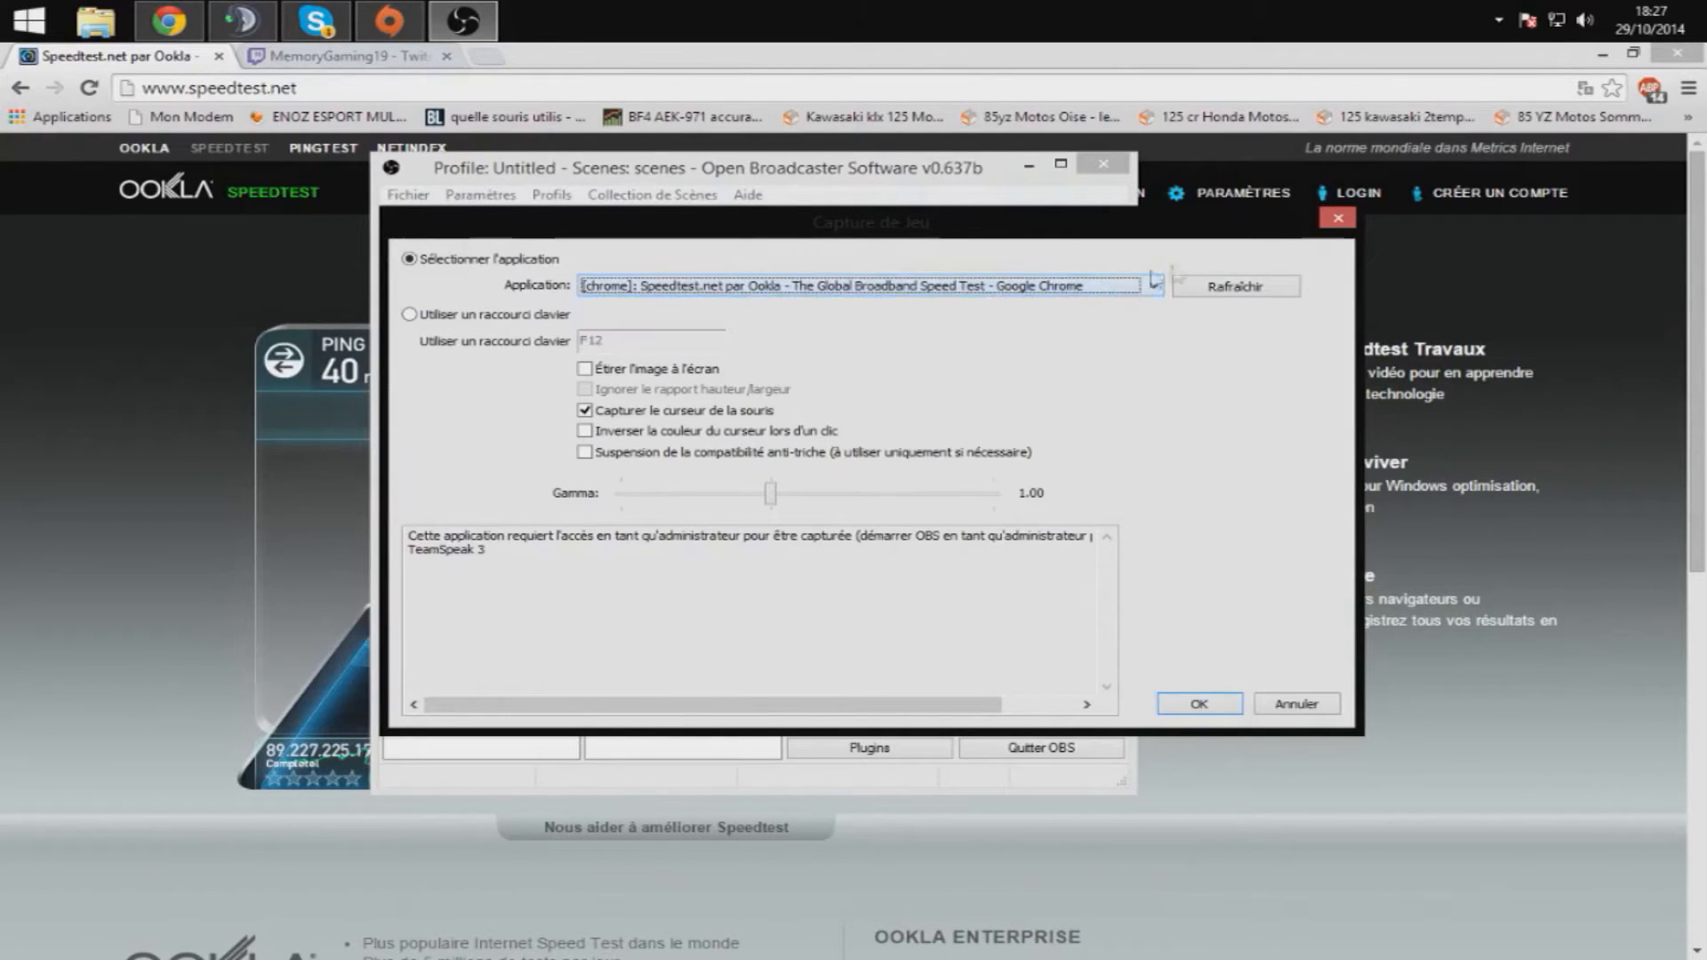
left_click(584, 370)
left_click(585, 369)
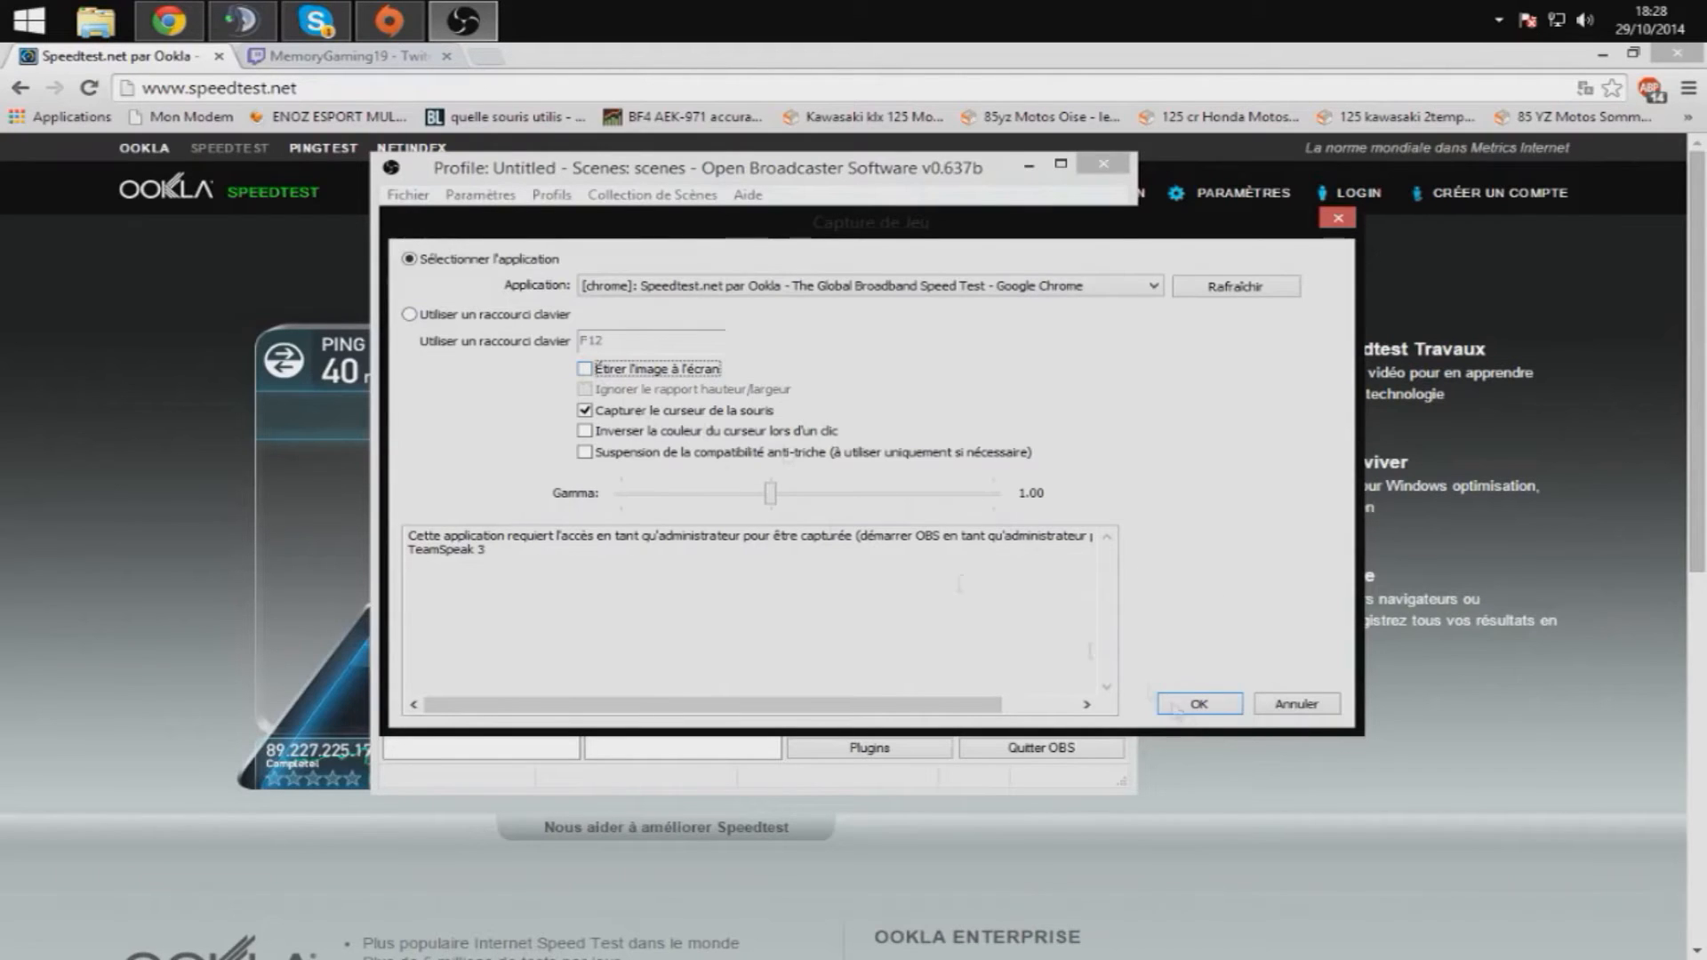
left_click(627, 377)
left_click(1199, 703)
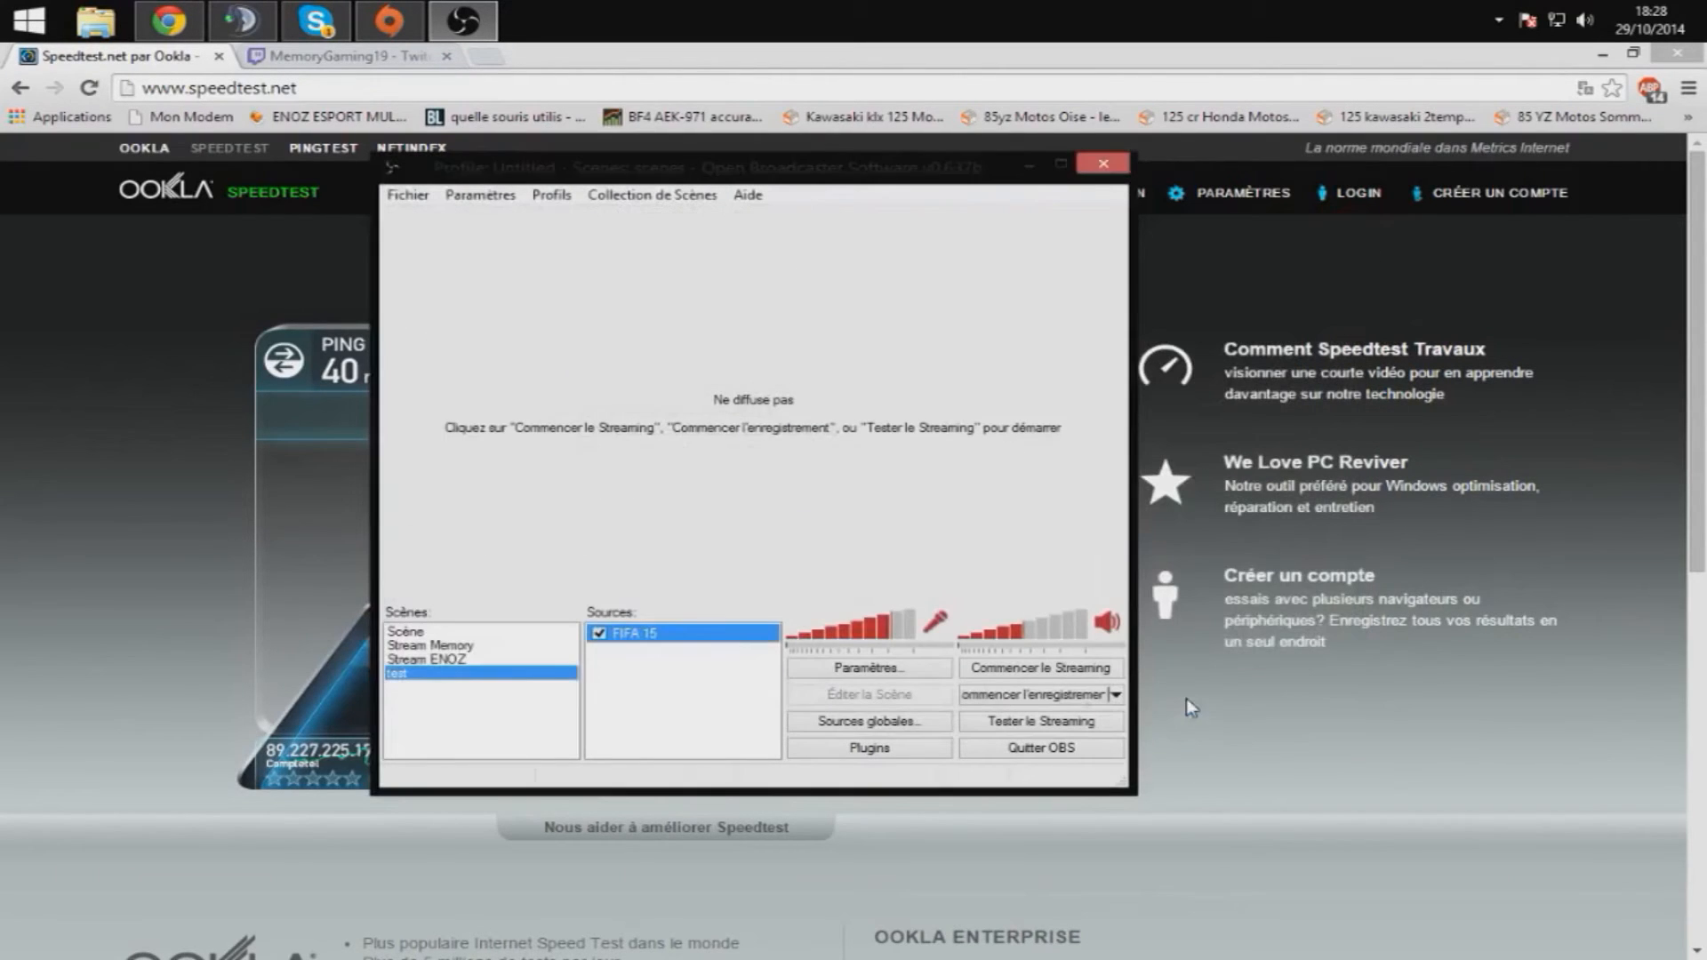
Step: Add an image source named "banniere" to the test scene, using the file "banniere live youtube 3" from the OneDrive Documents folder
right_click(609, 679)
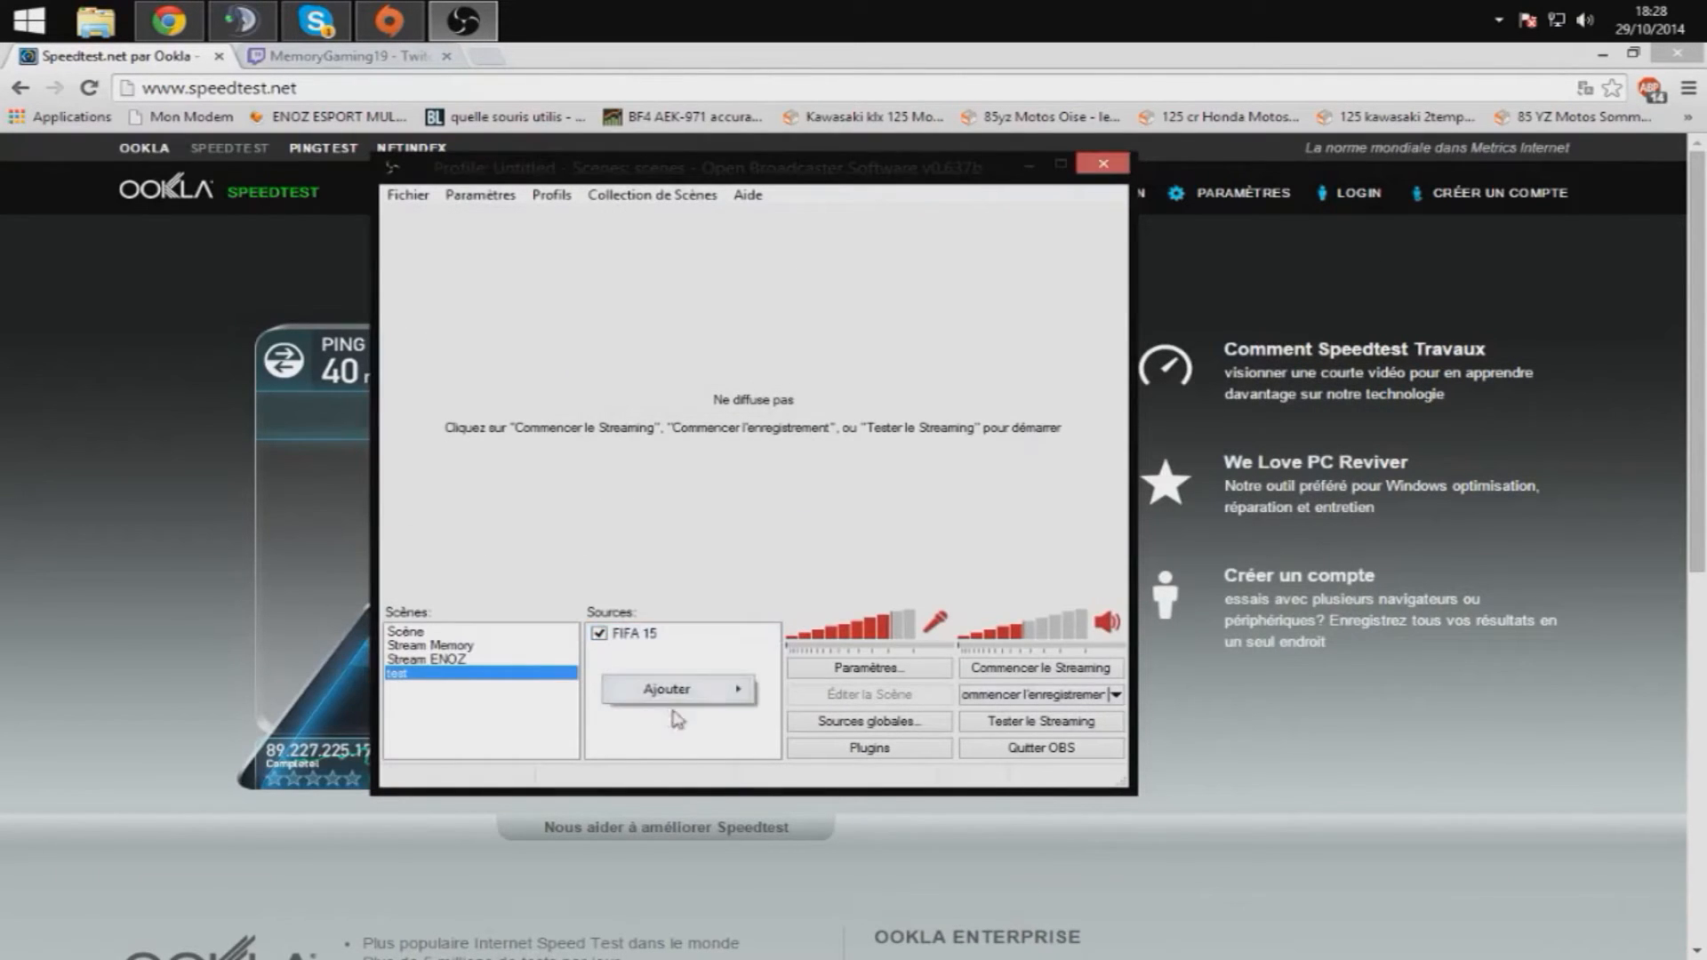
mouse_move(698, 695)
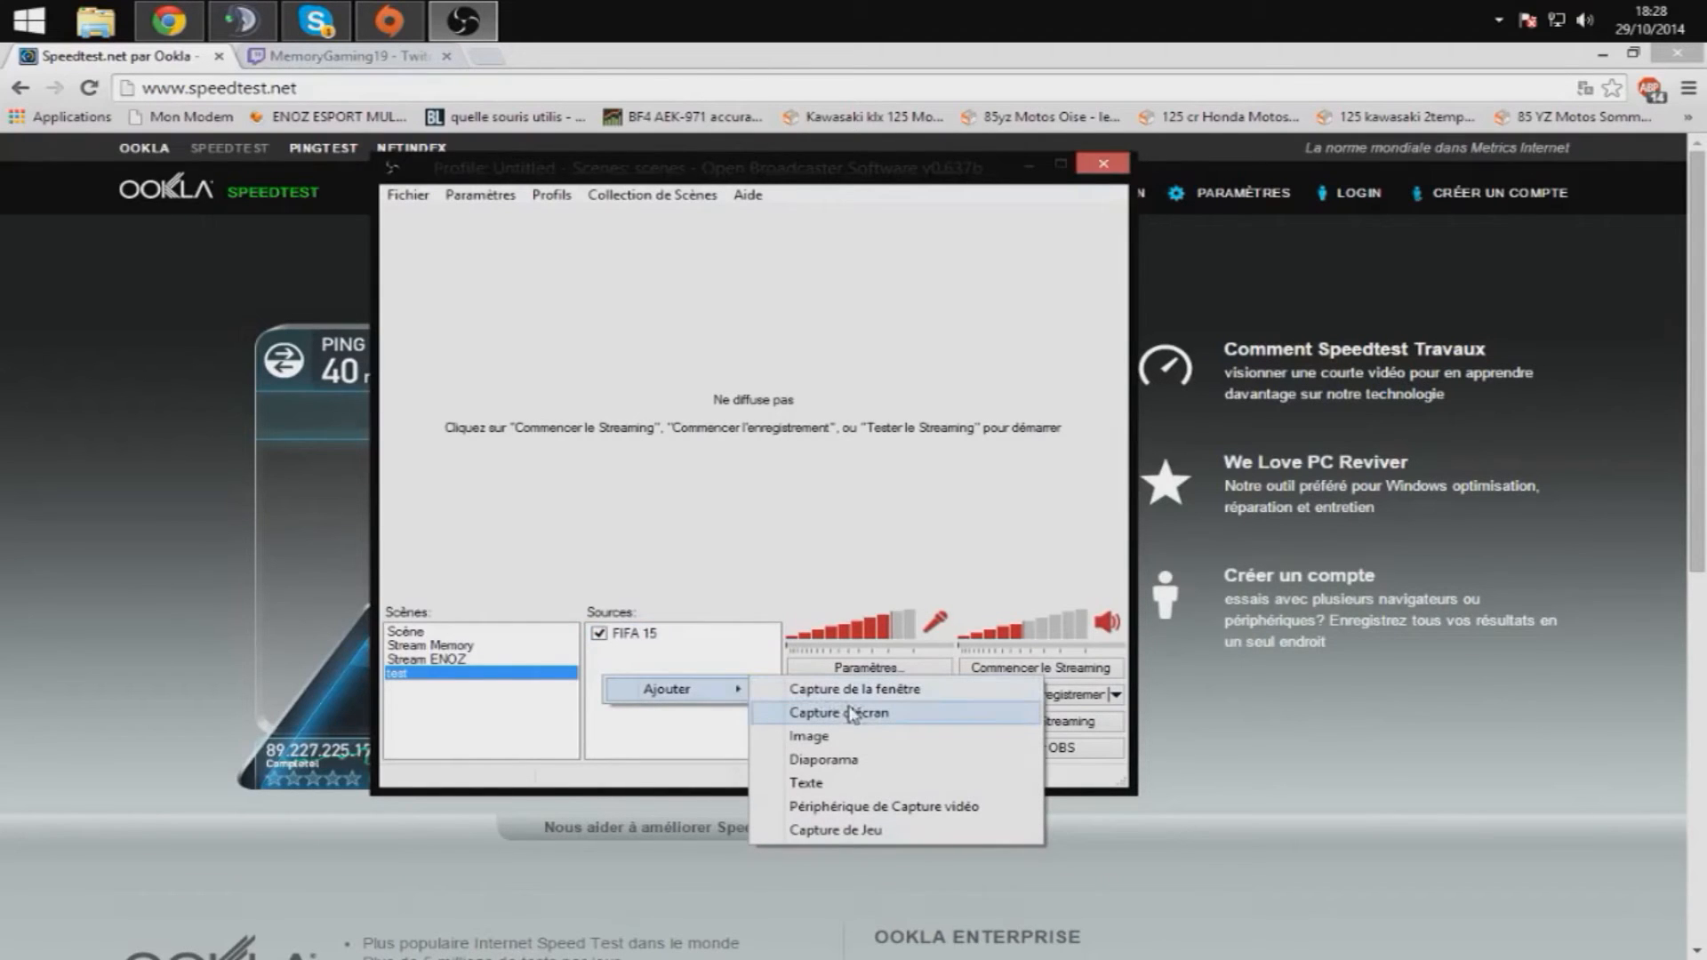
left_click(806, 738)
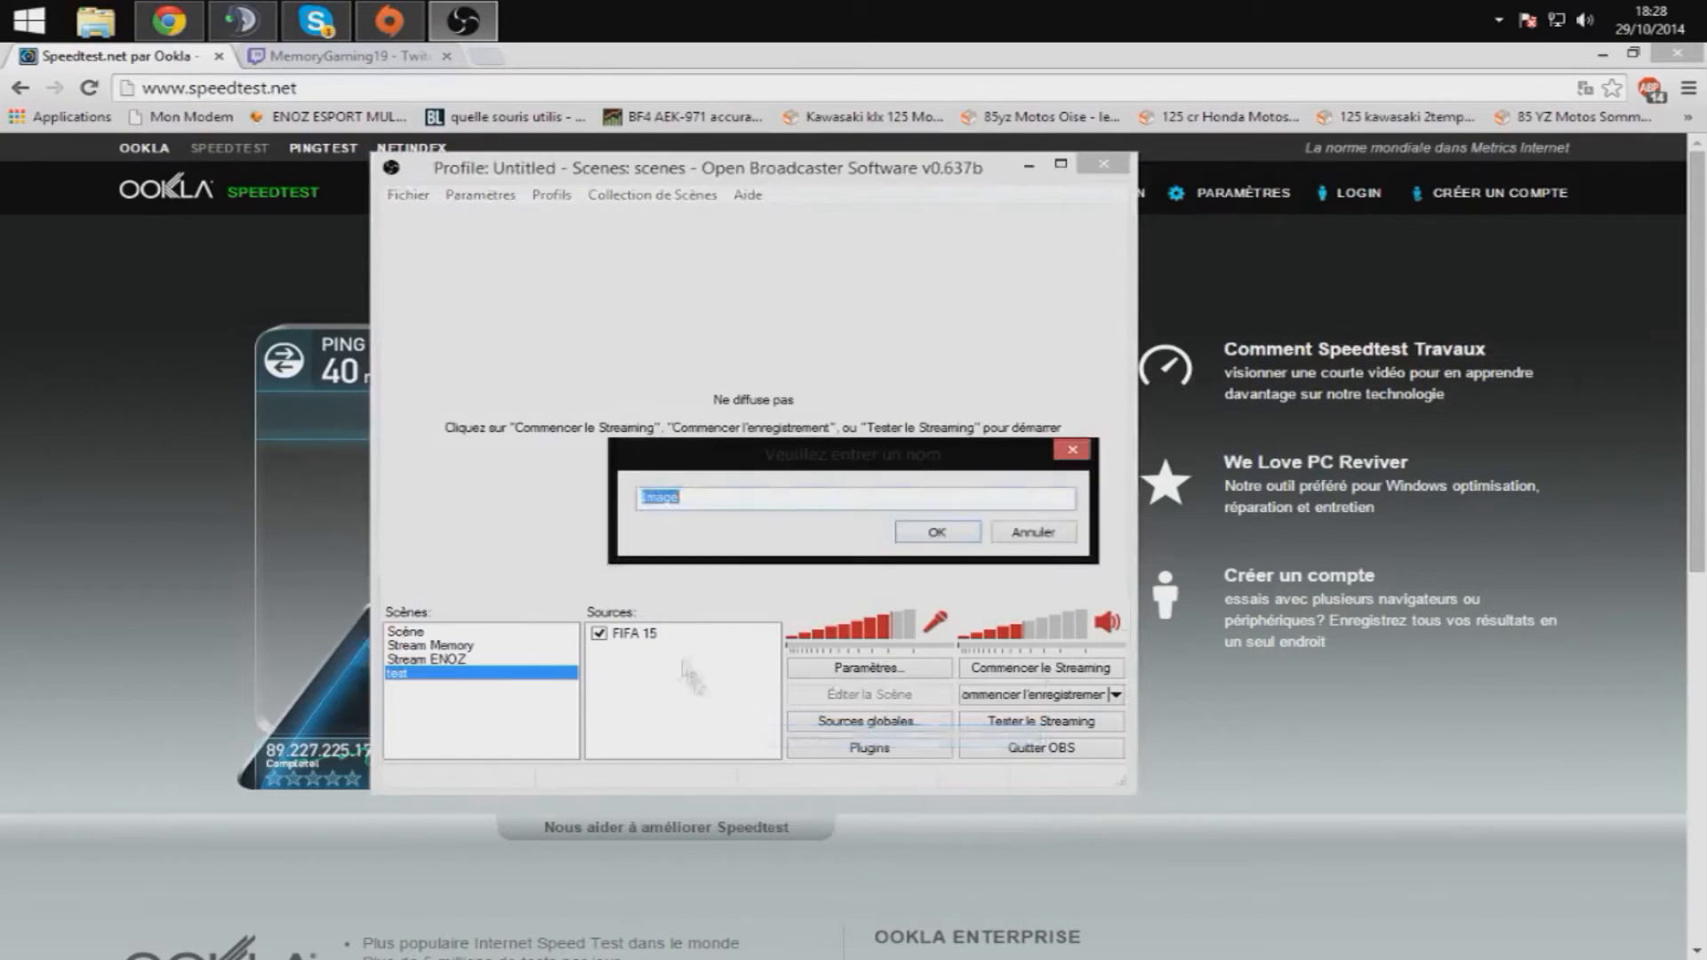
type("banniere")
key("Return")
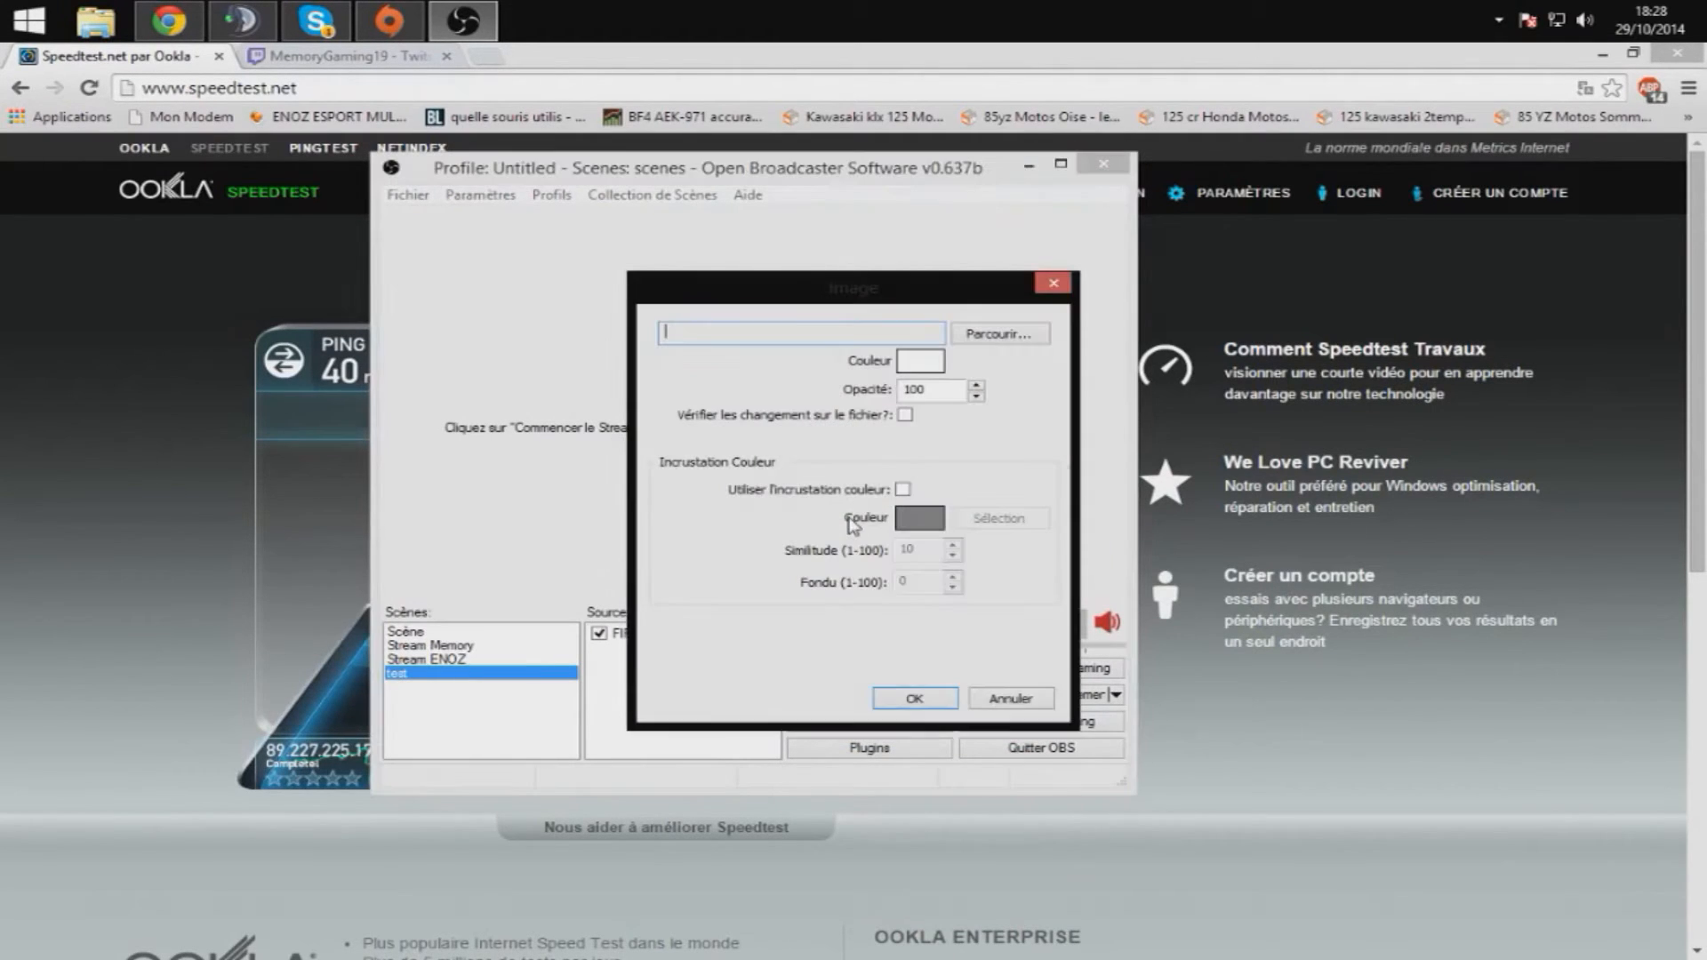
left_click(1029, 335)
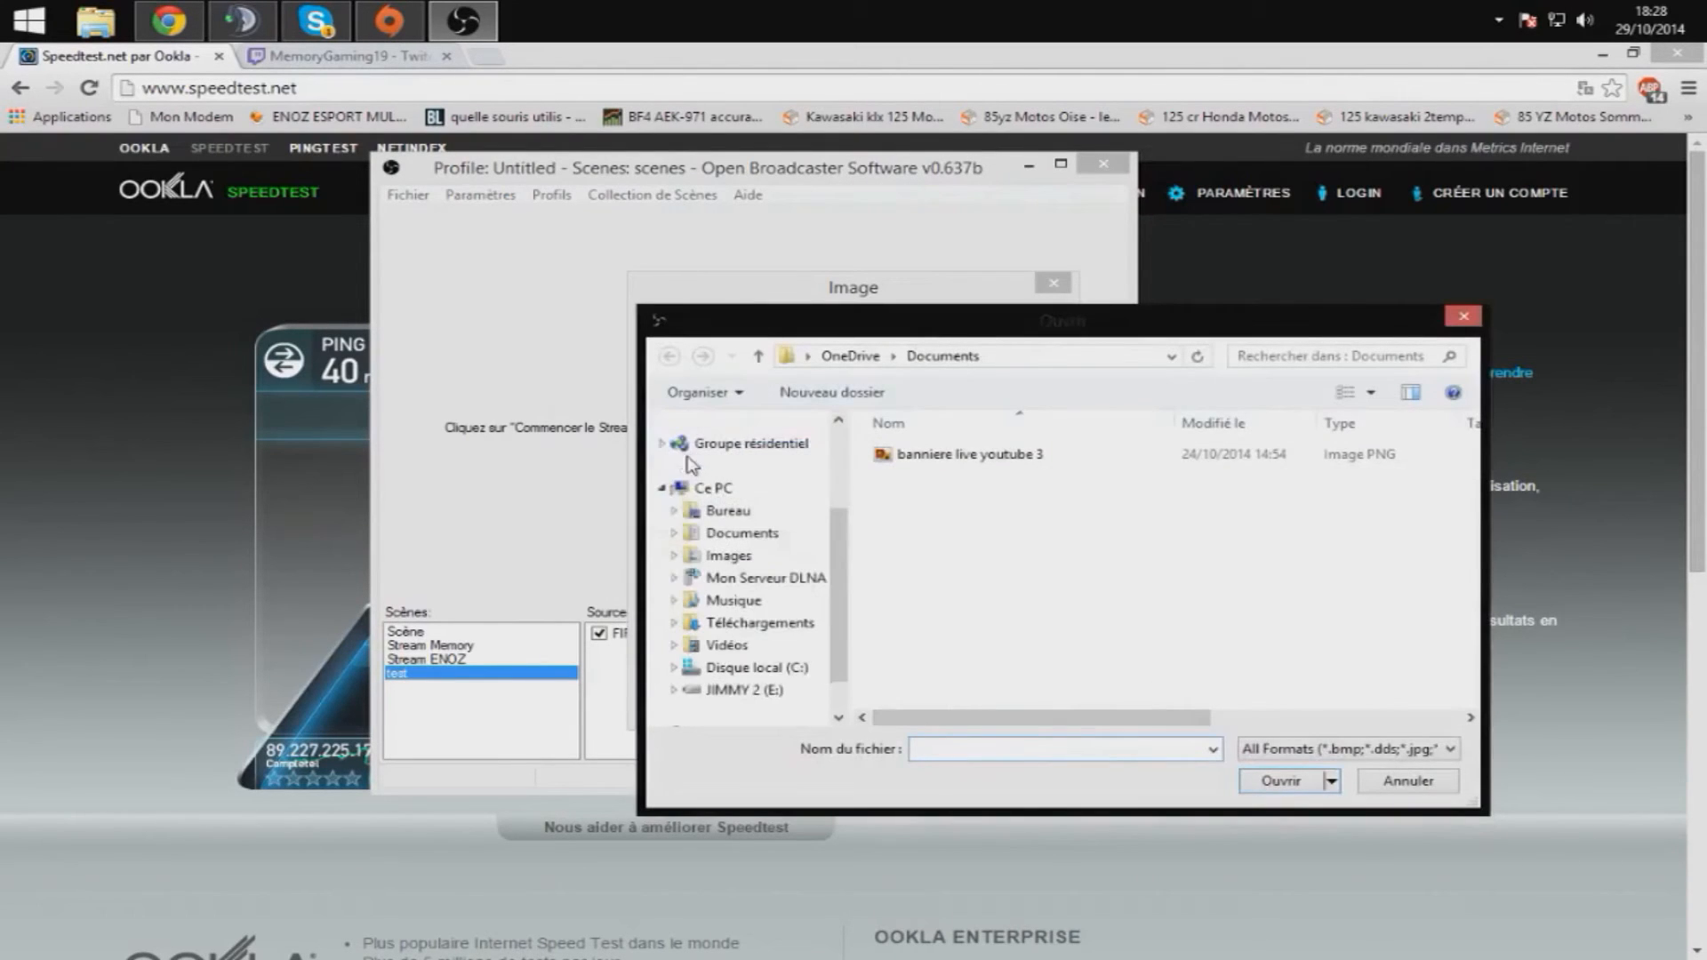
left_click(894, 458)
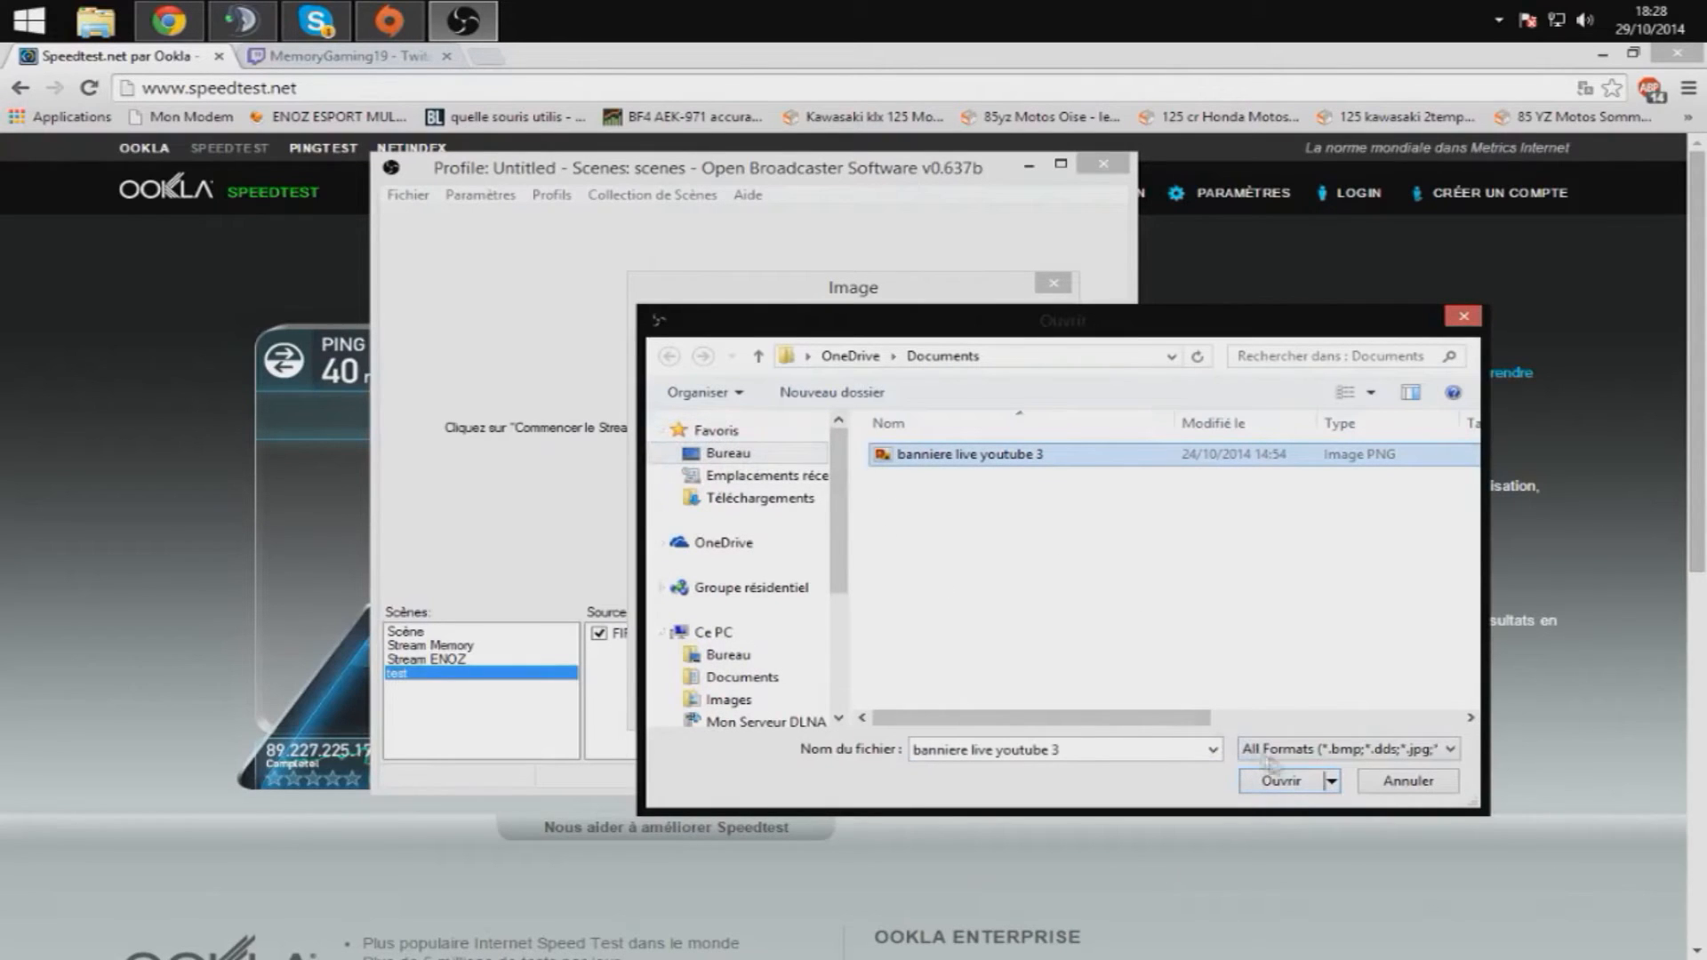
left_click(1280, 782)
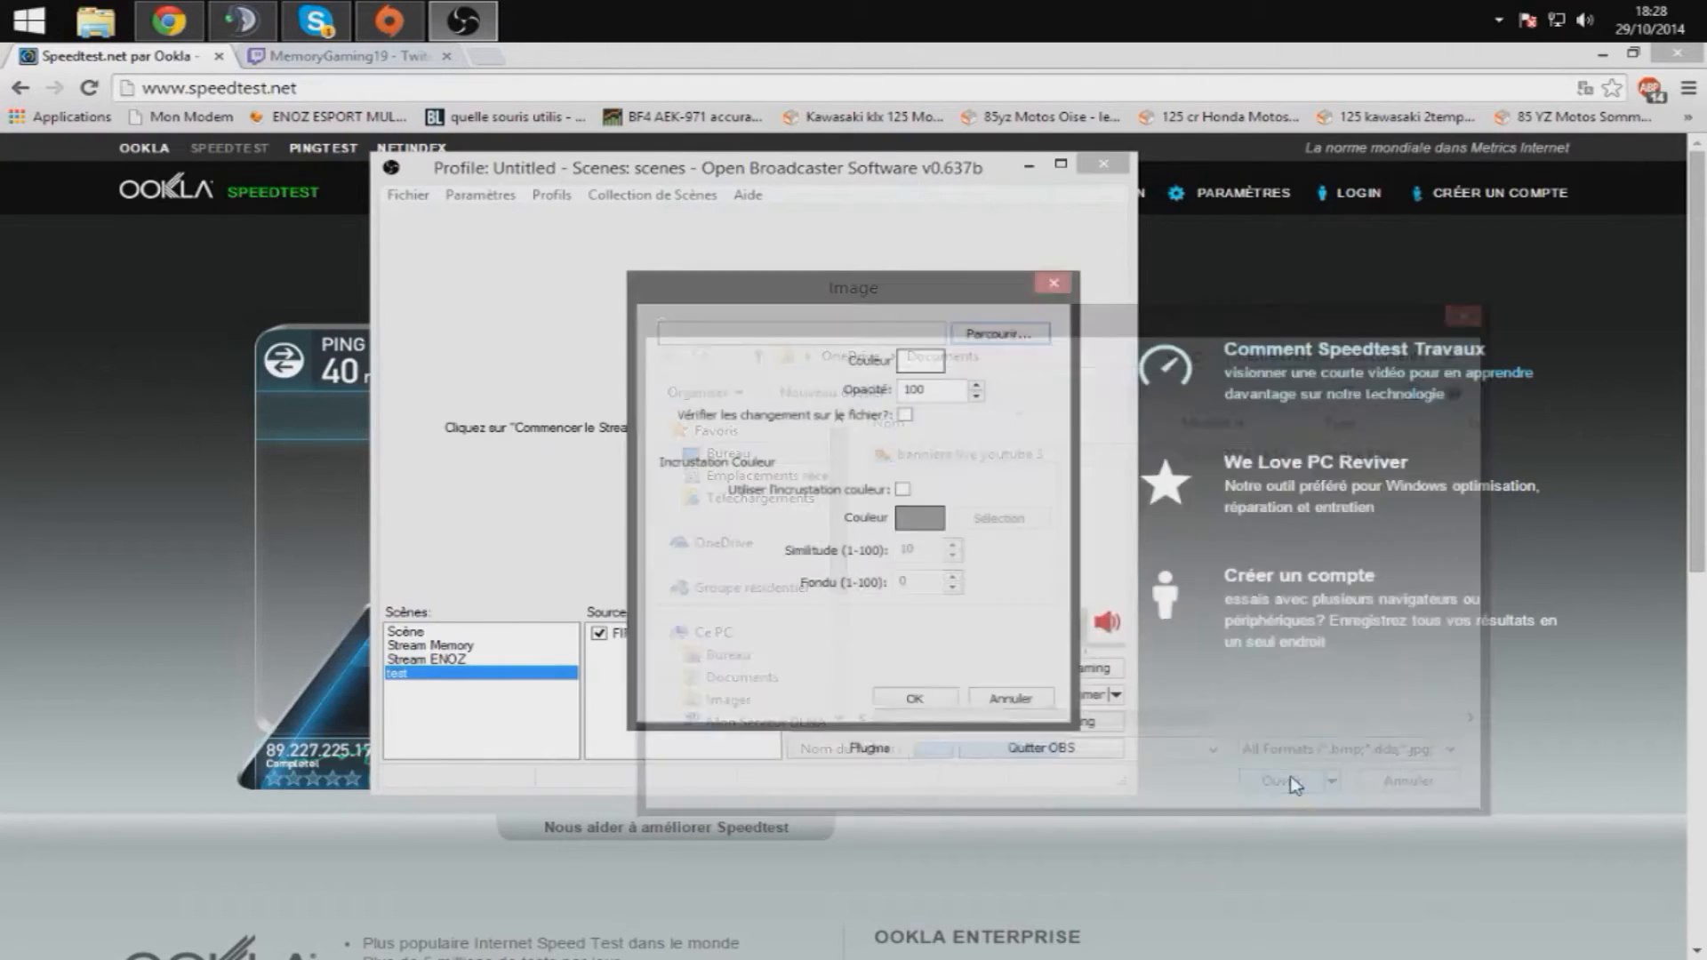
left_click(939, 697)
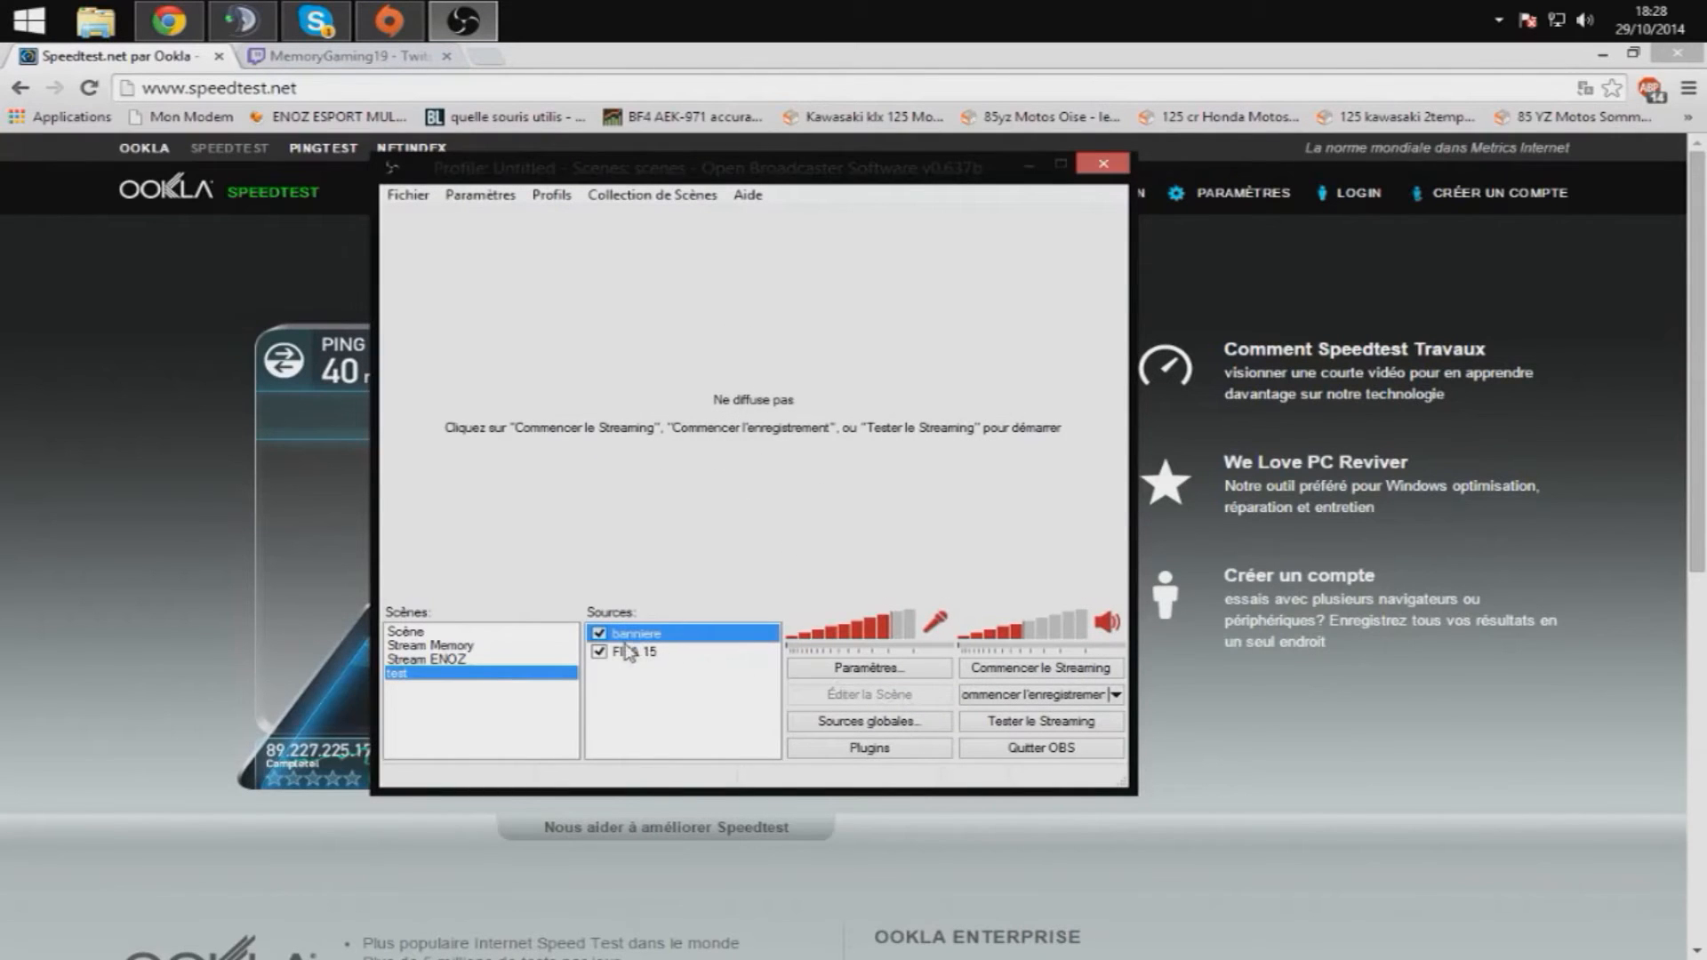
Step: Add a screen capture source named "bureau" to the test scene, choosing the monitor to capture
right_click(629, 686)
mouse_move(667, 691)
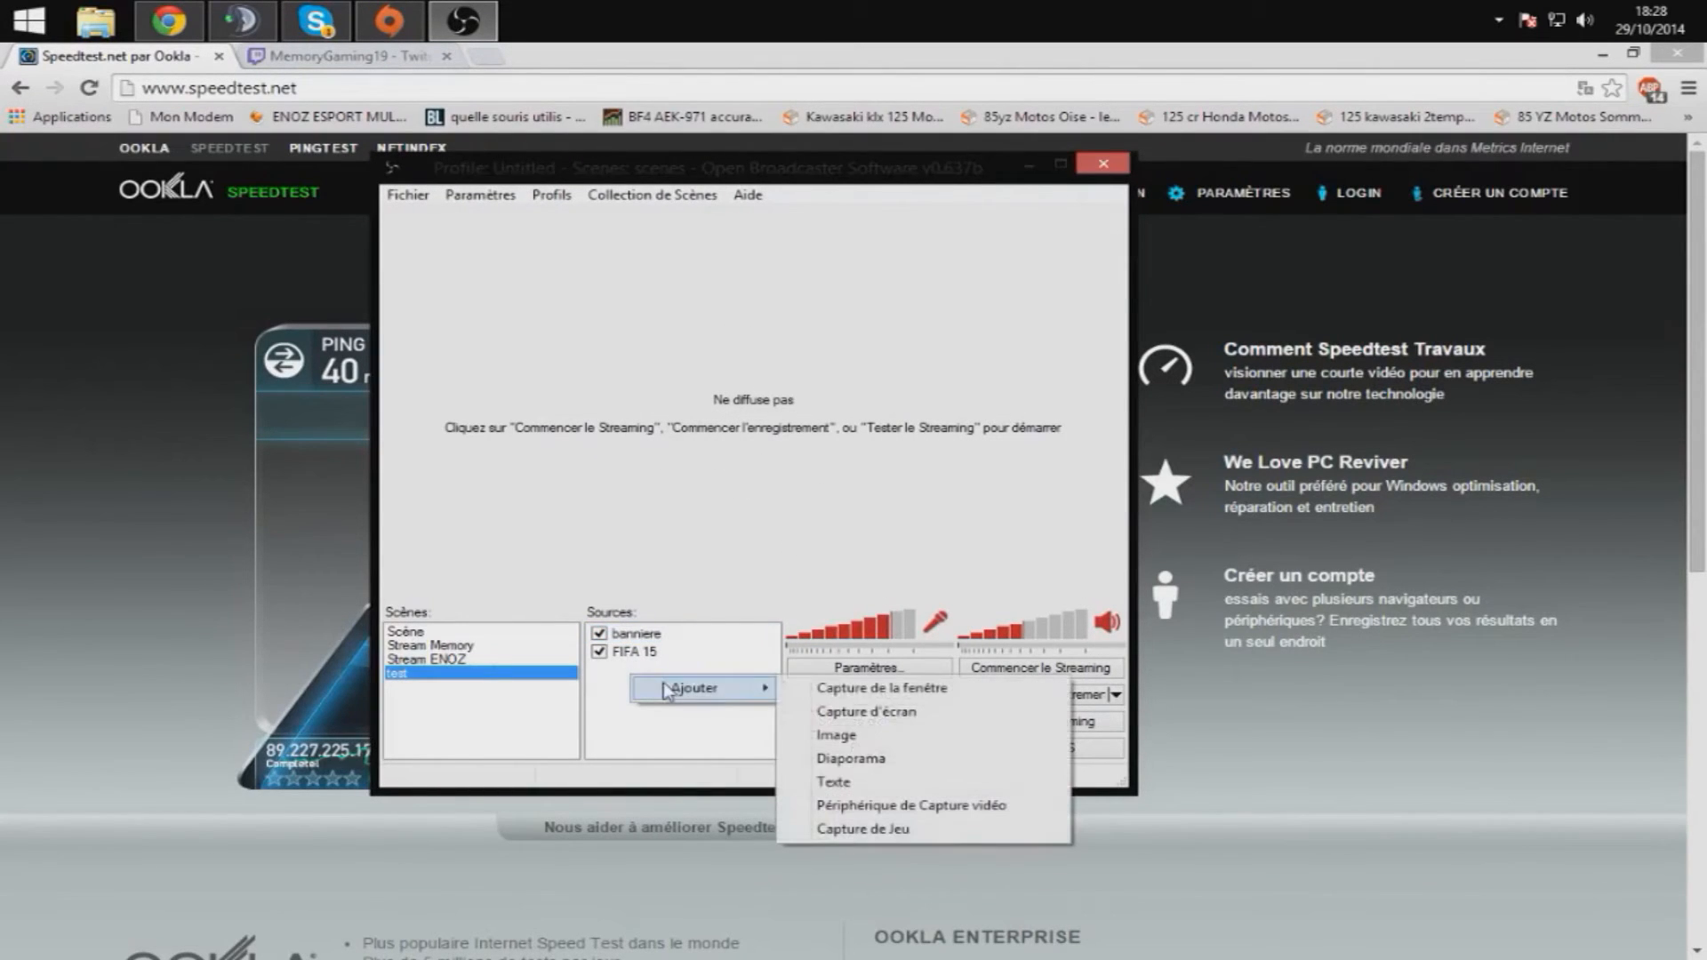
left_click(929, 717)
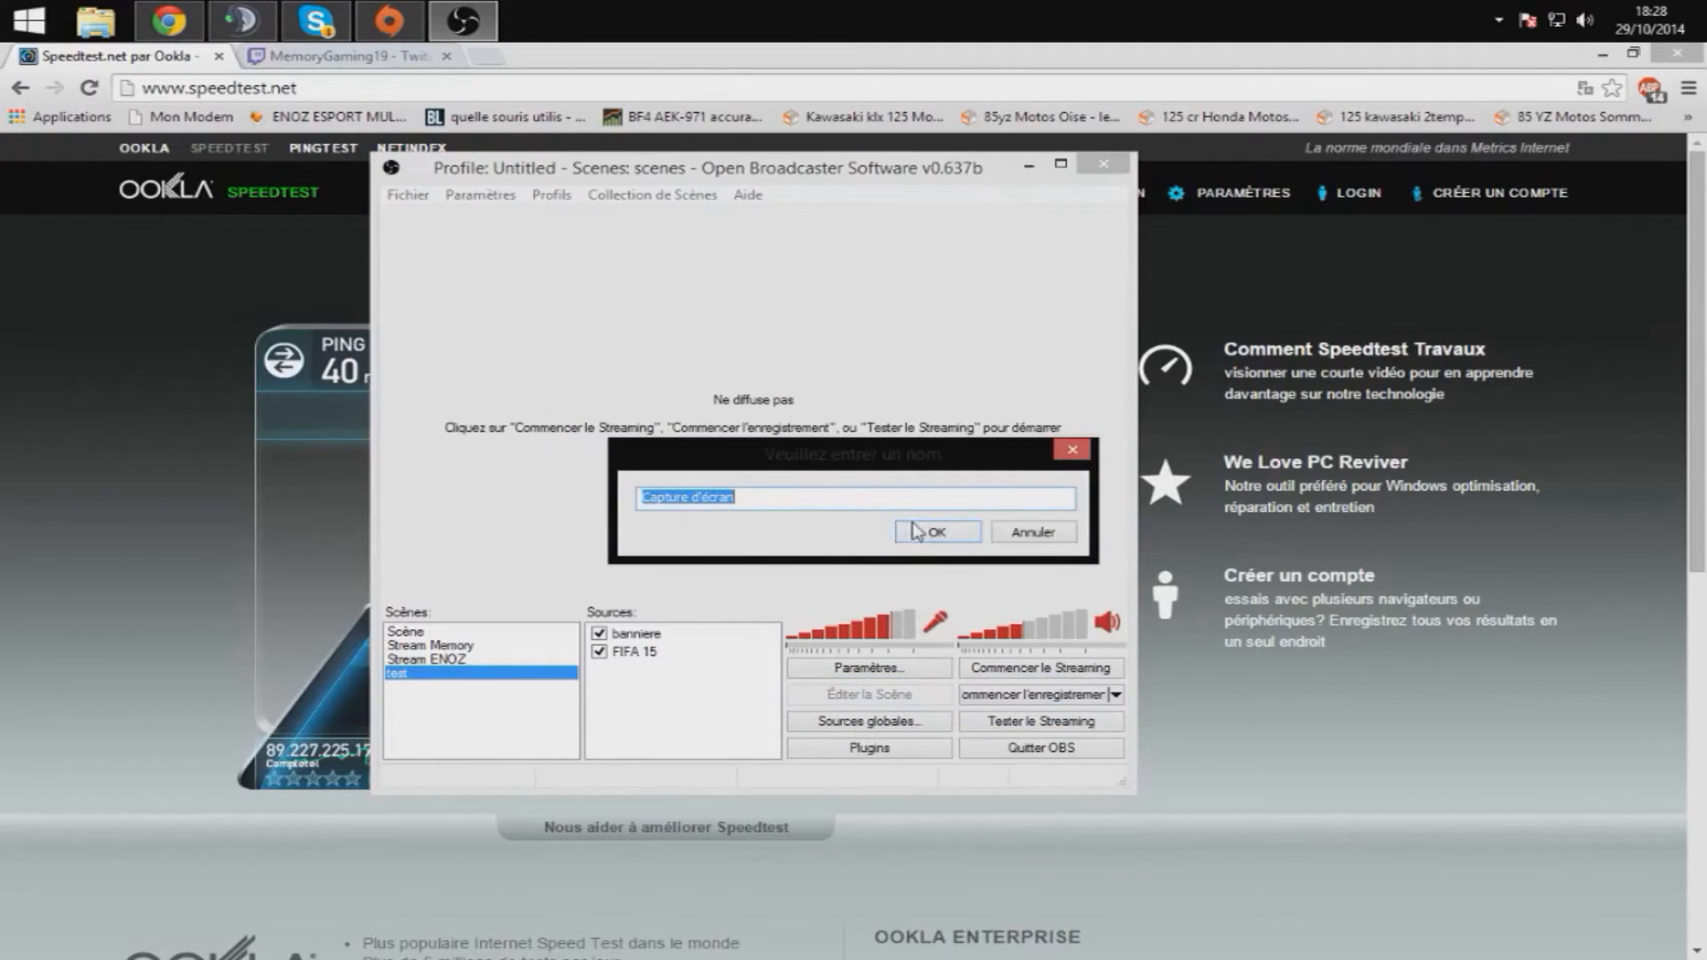
type("bur")
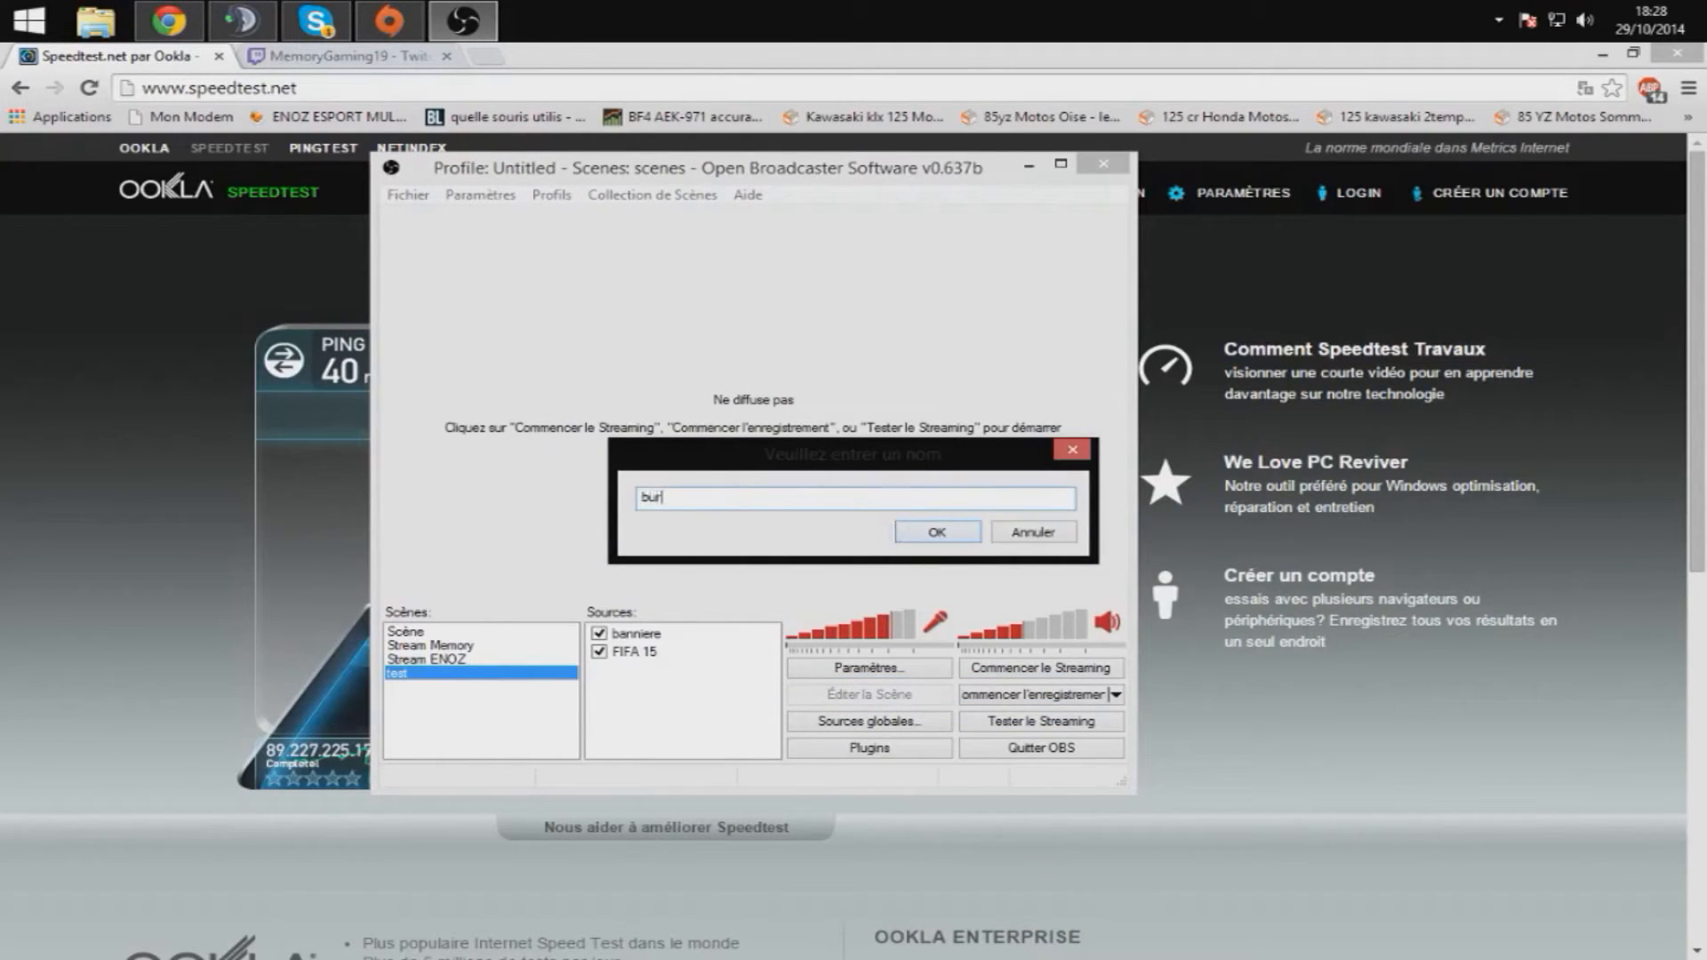
type("eau")
left_click(898, 531)
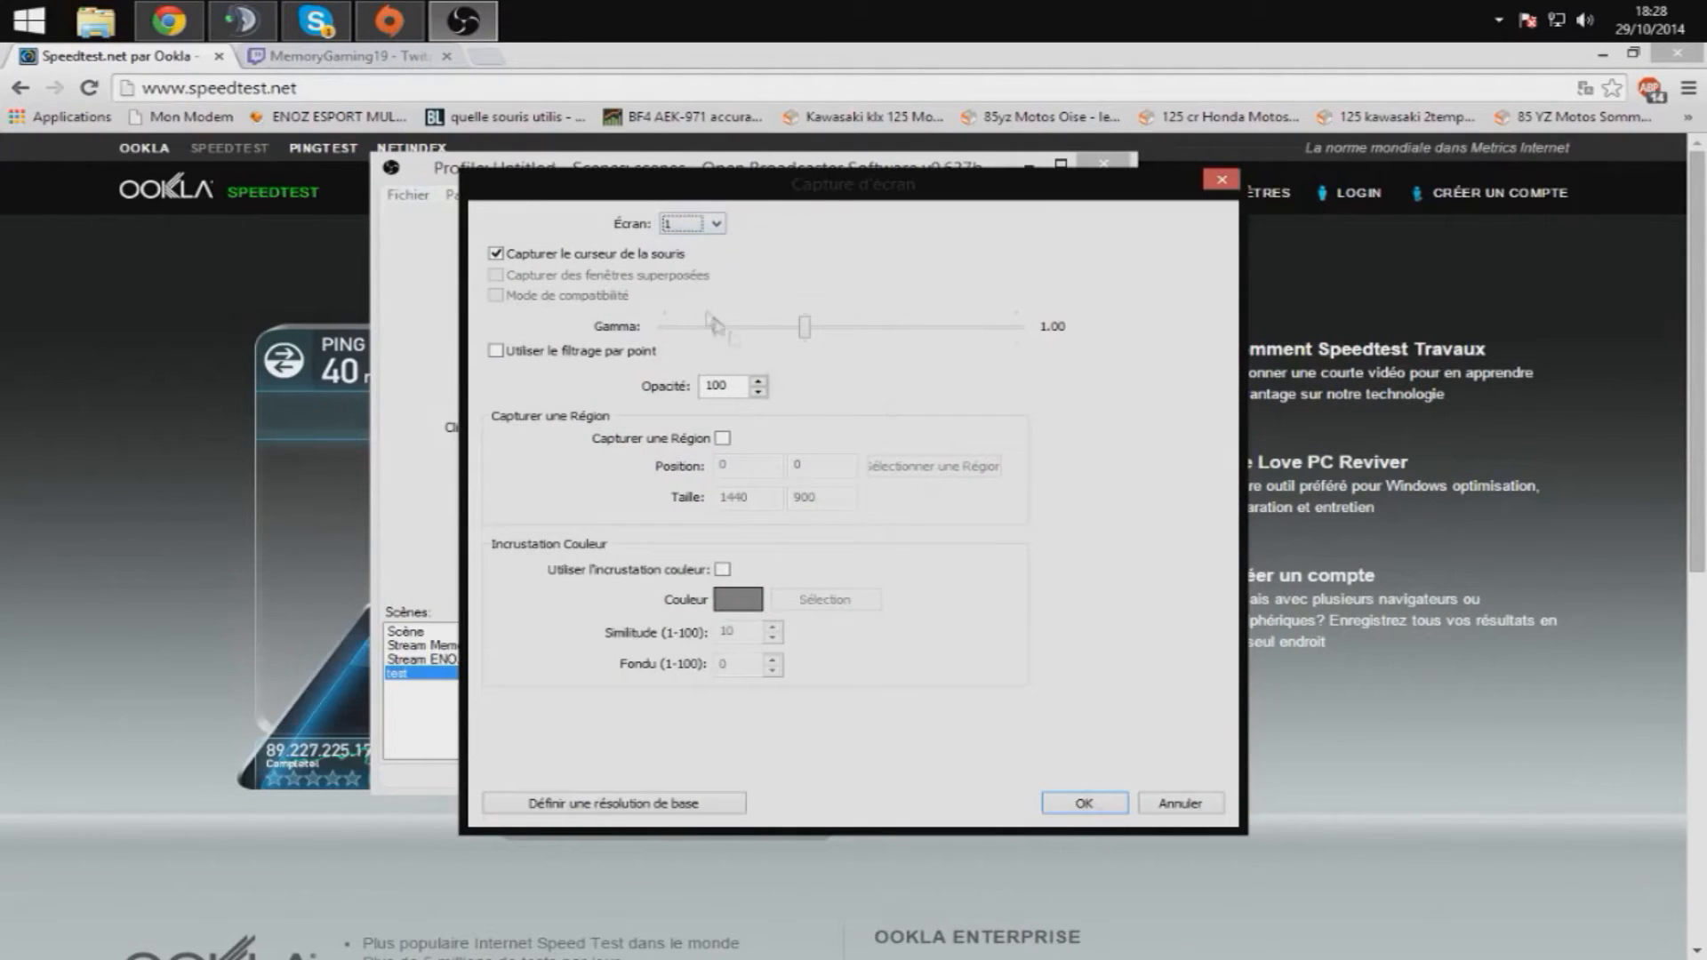
left_click(702, 224)
left_click(703, 257)
left_click(1100, 800)
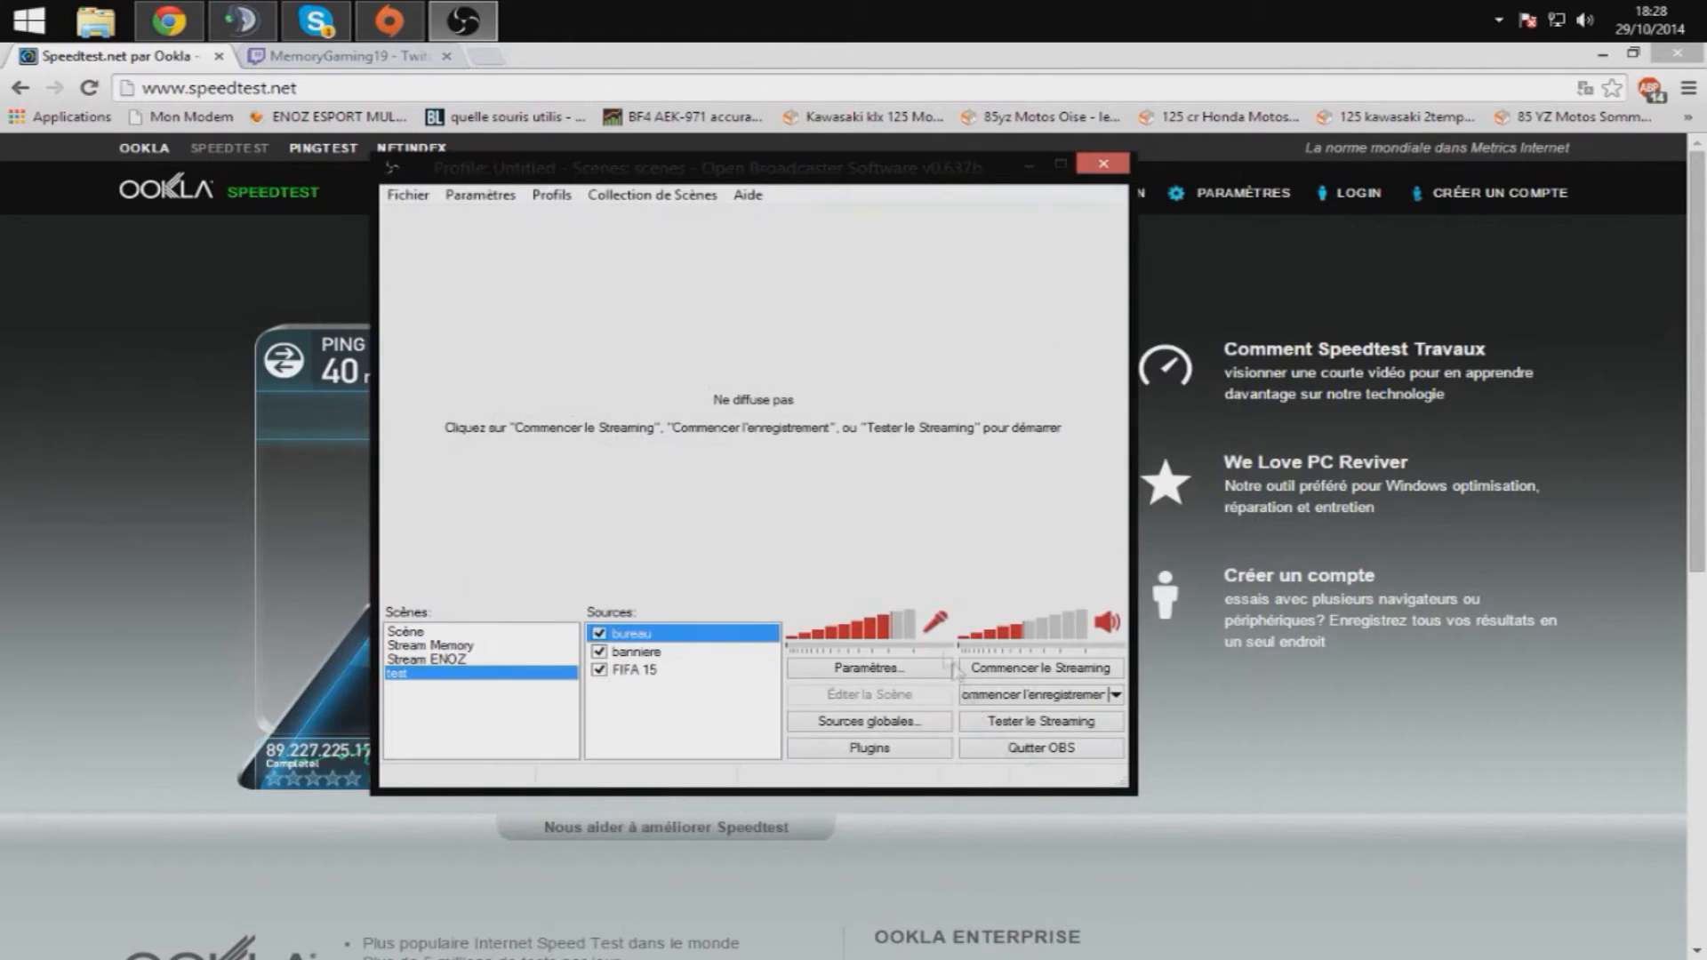
Step: Start the streaming test and scale the bureau screen capture to fit the preview
left_click(1014, 722)
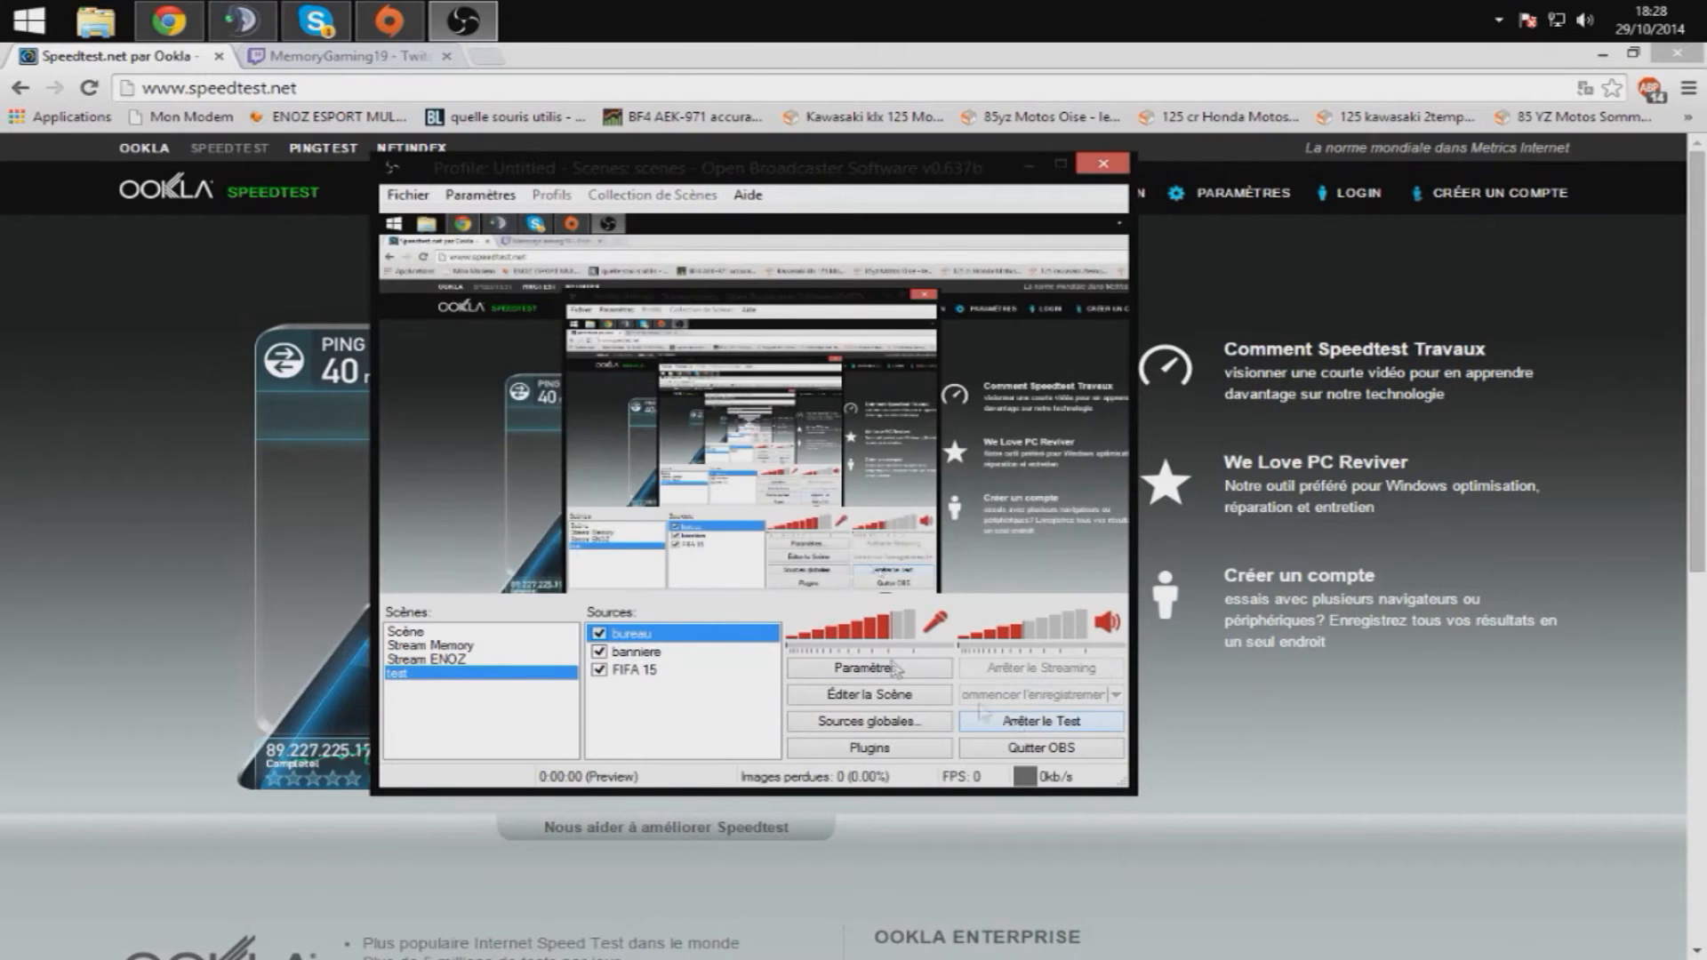
left_click(646, 655)
right_click(647, 635)
mouse_move(843, 707)
left_click(916, 701)
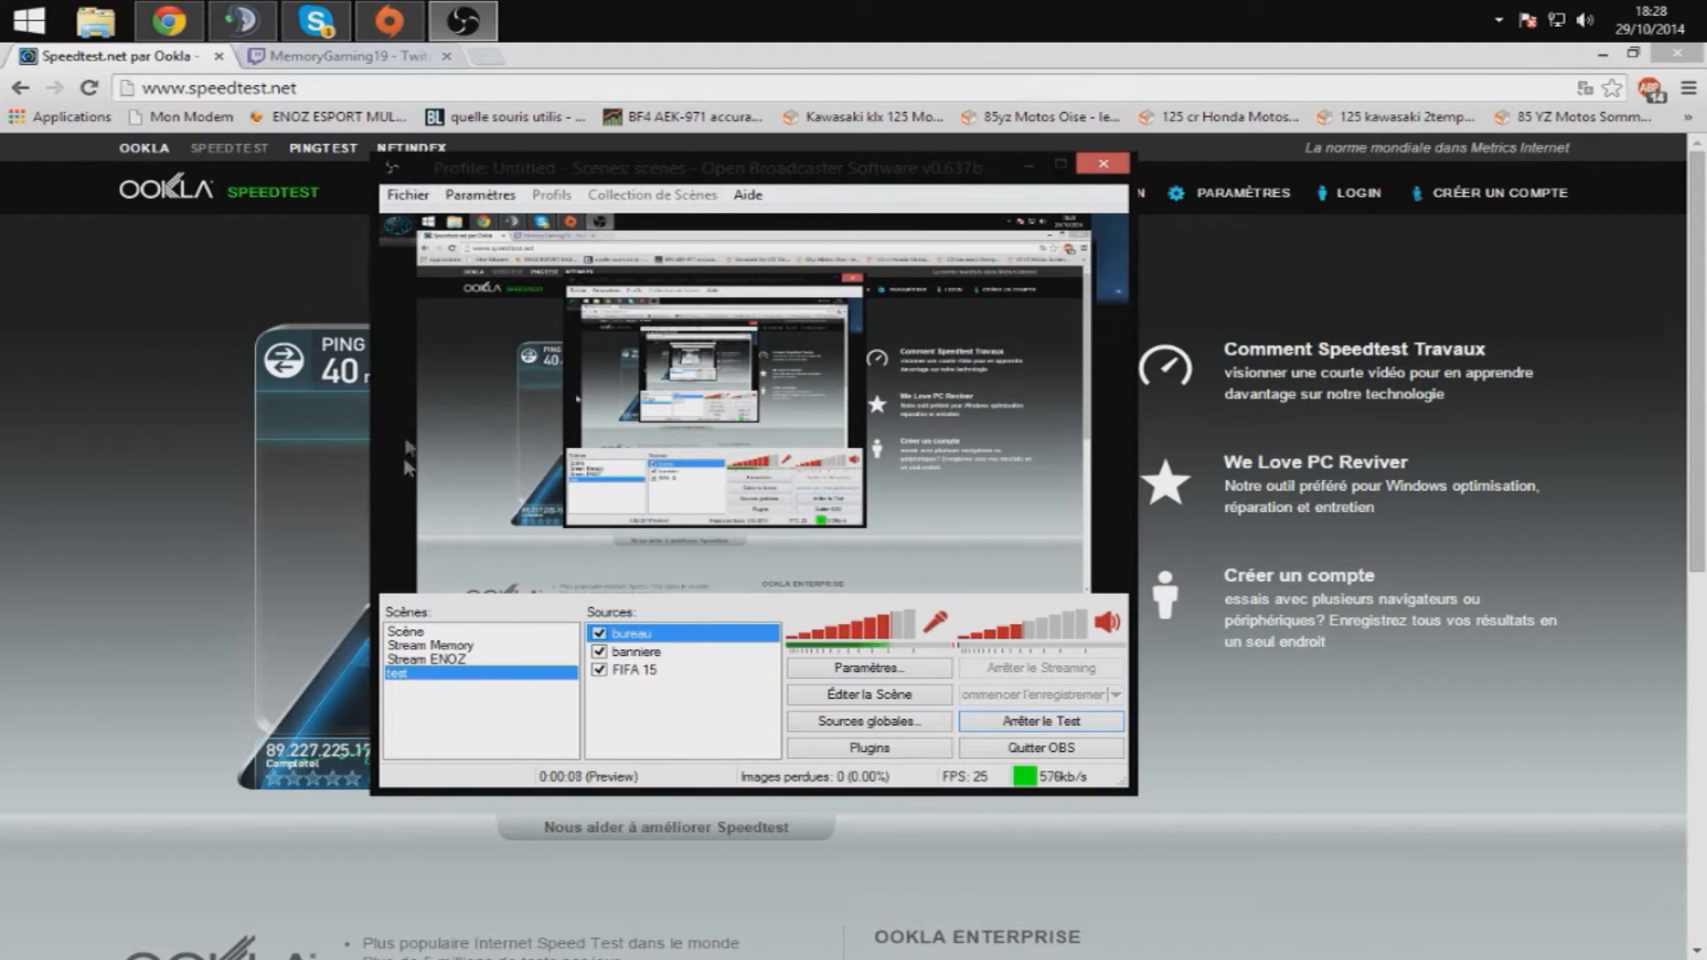
Step: Move the banniere source one place up so it sits above bureau, and stretch it to the screen
double_click(640, 654)
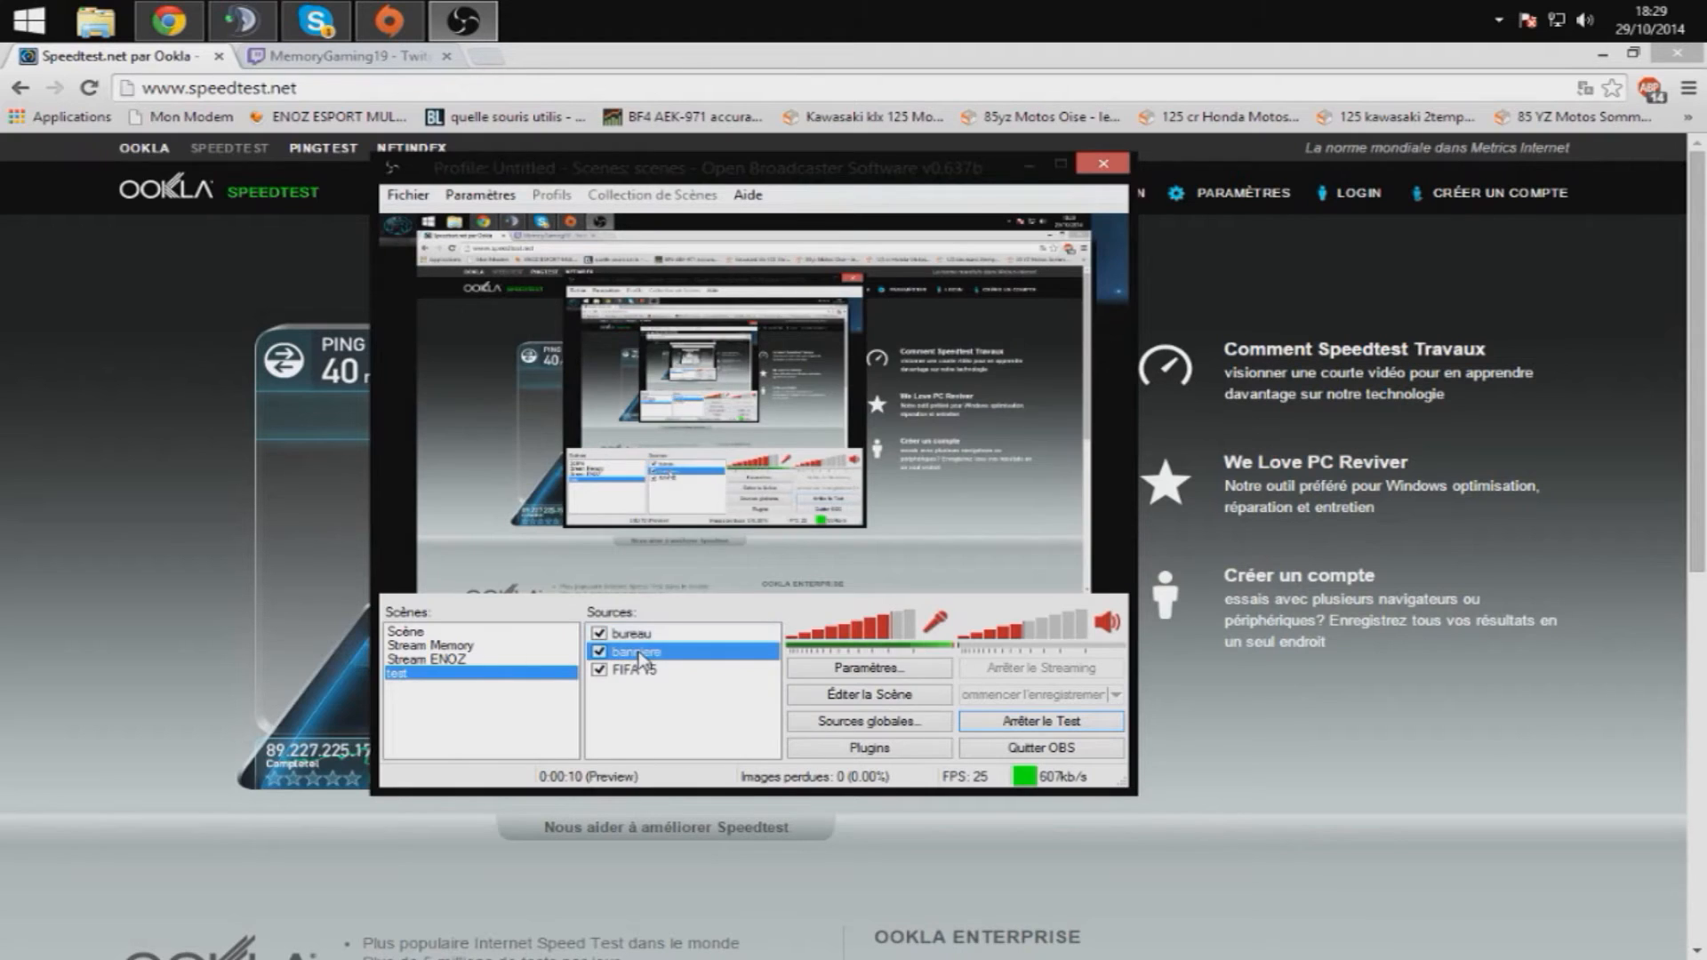
left_click(920, 698)
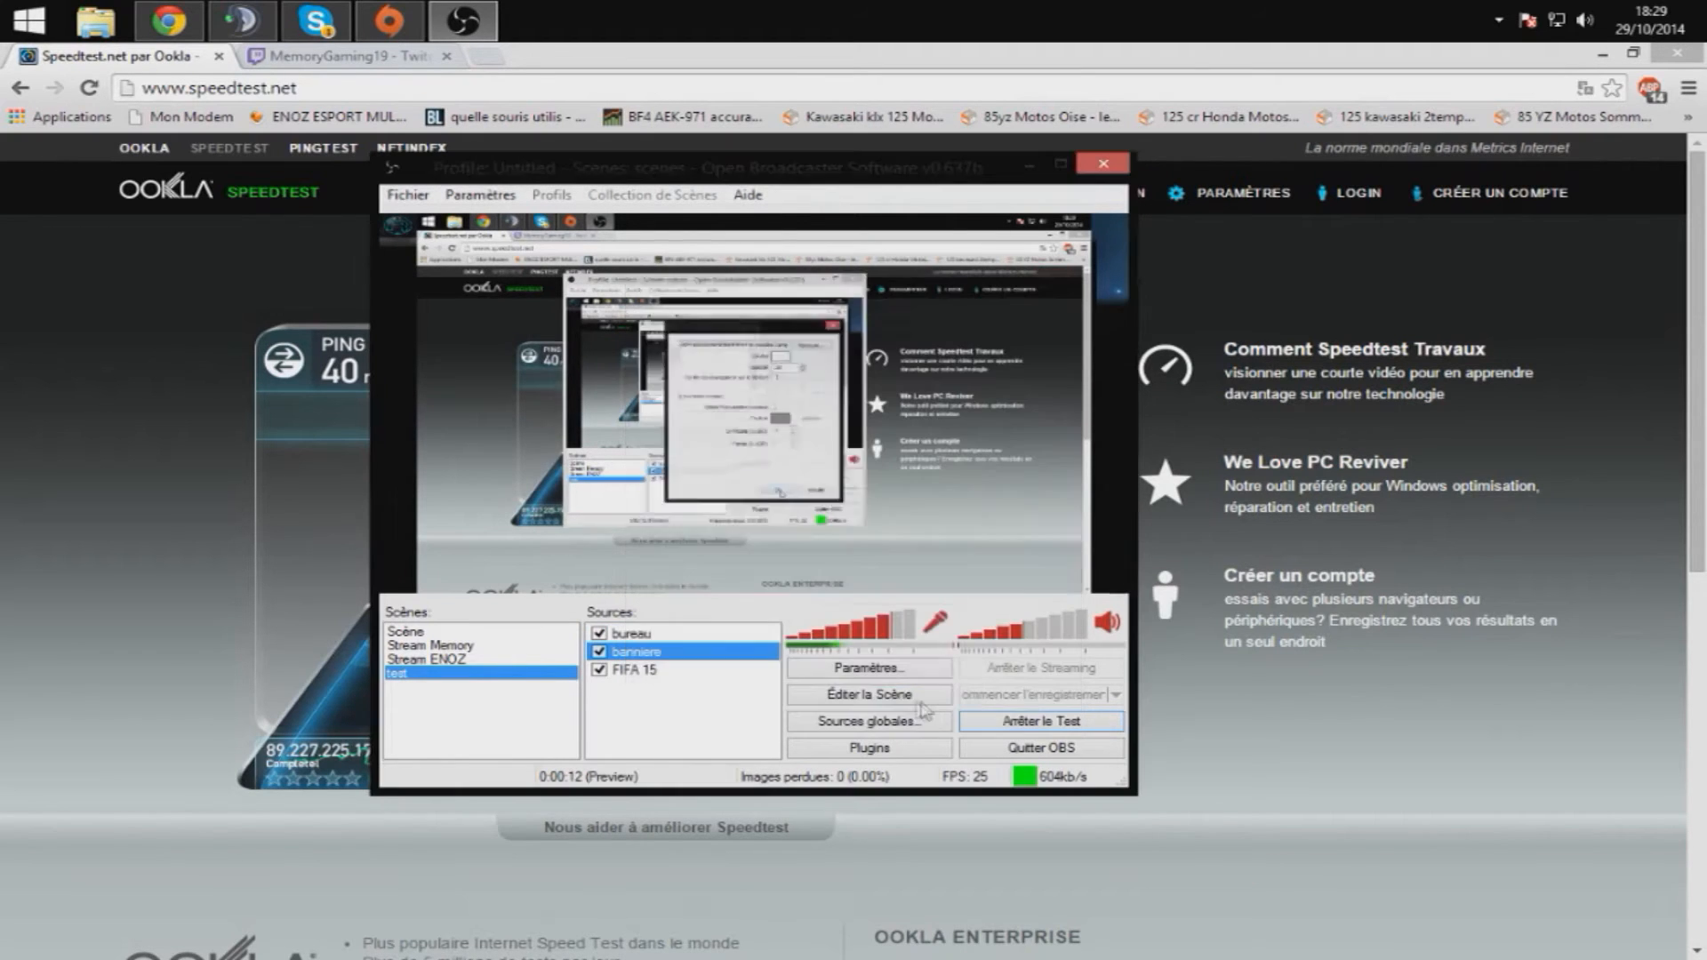
right_click(662, 658)
mouse_move(764, 698)
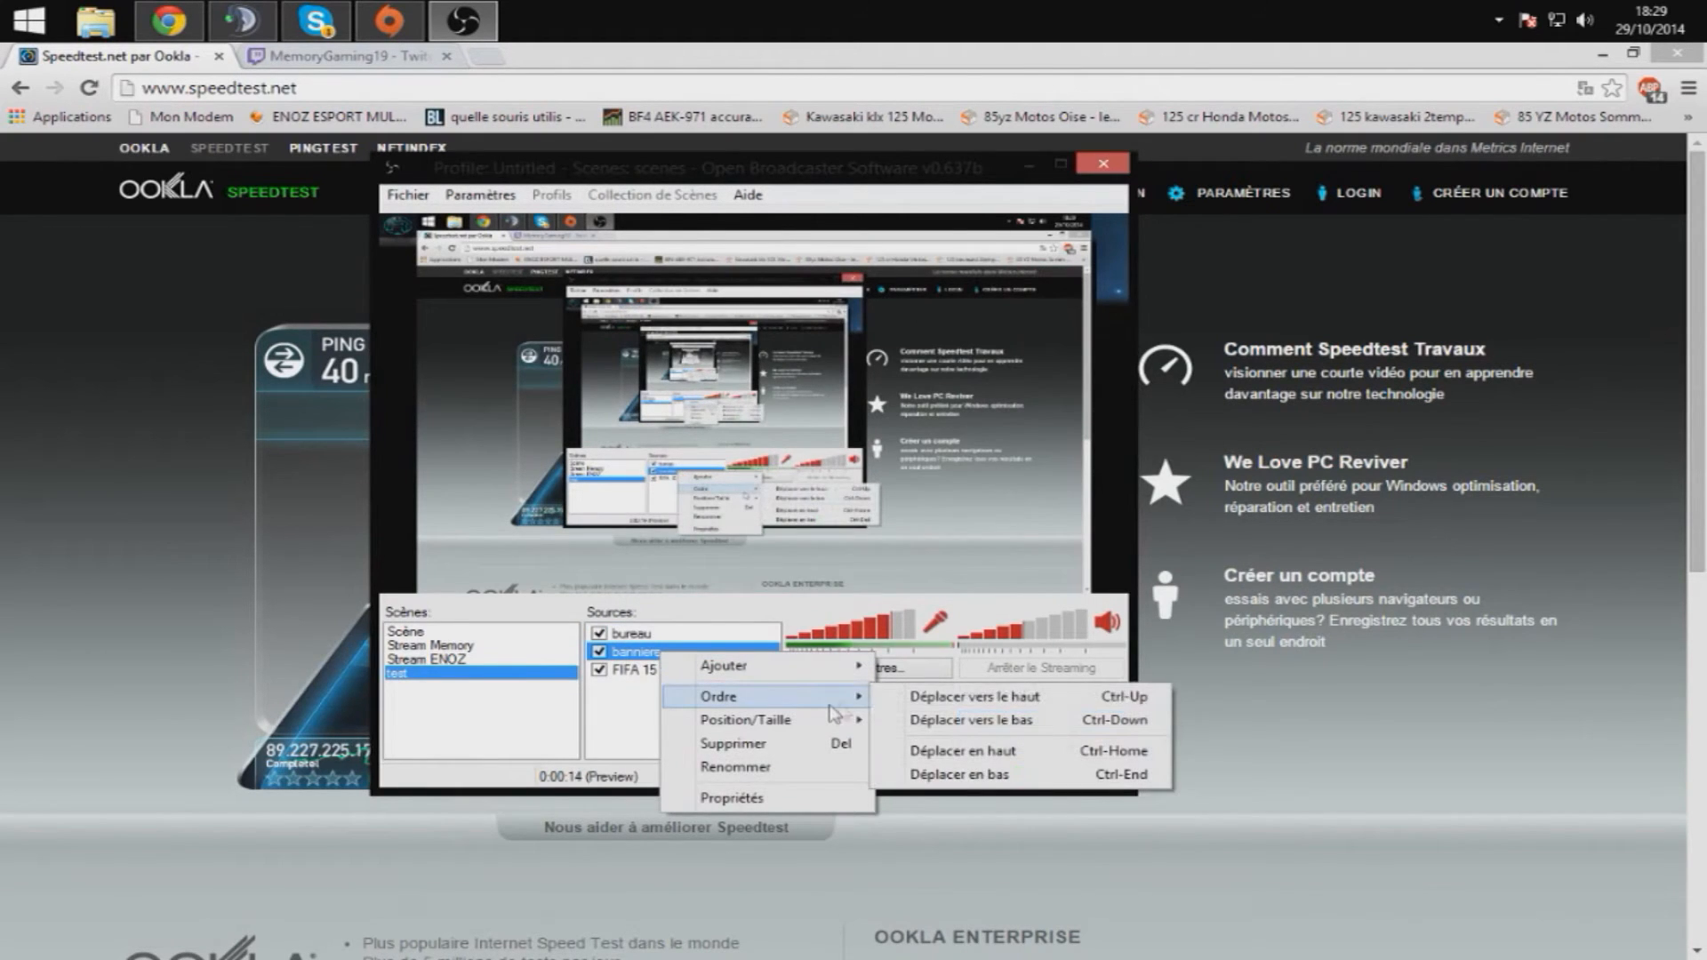
left_click(921, 699)
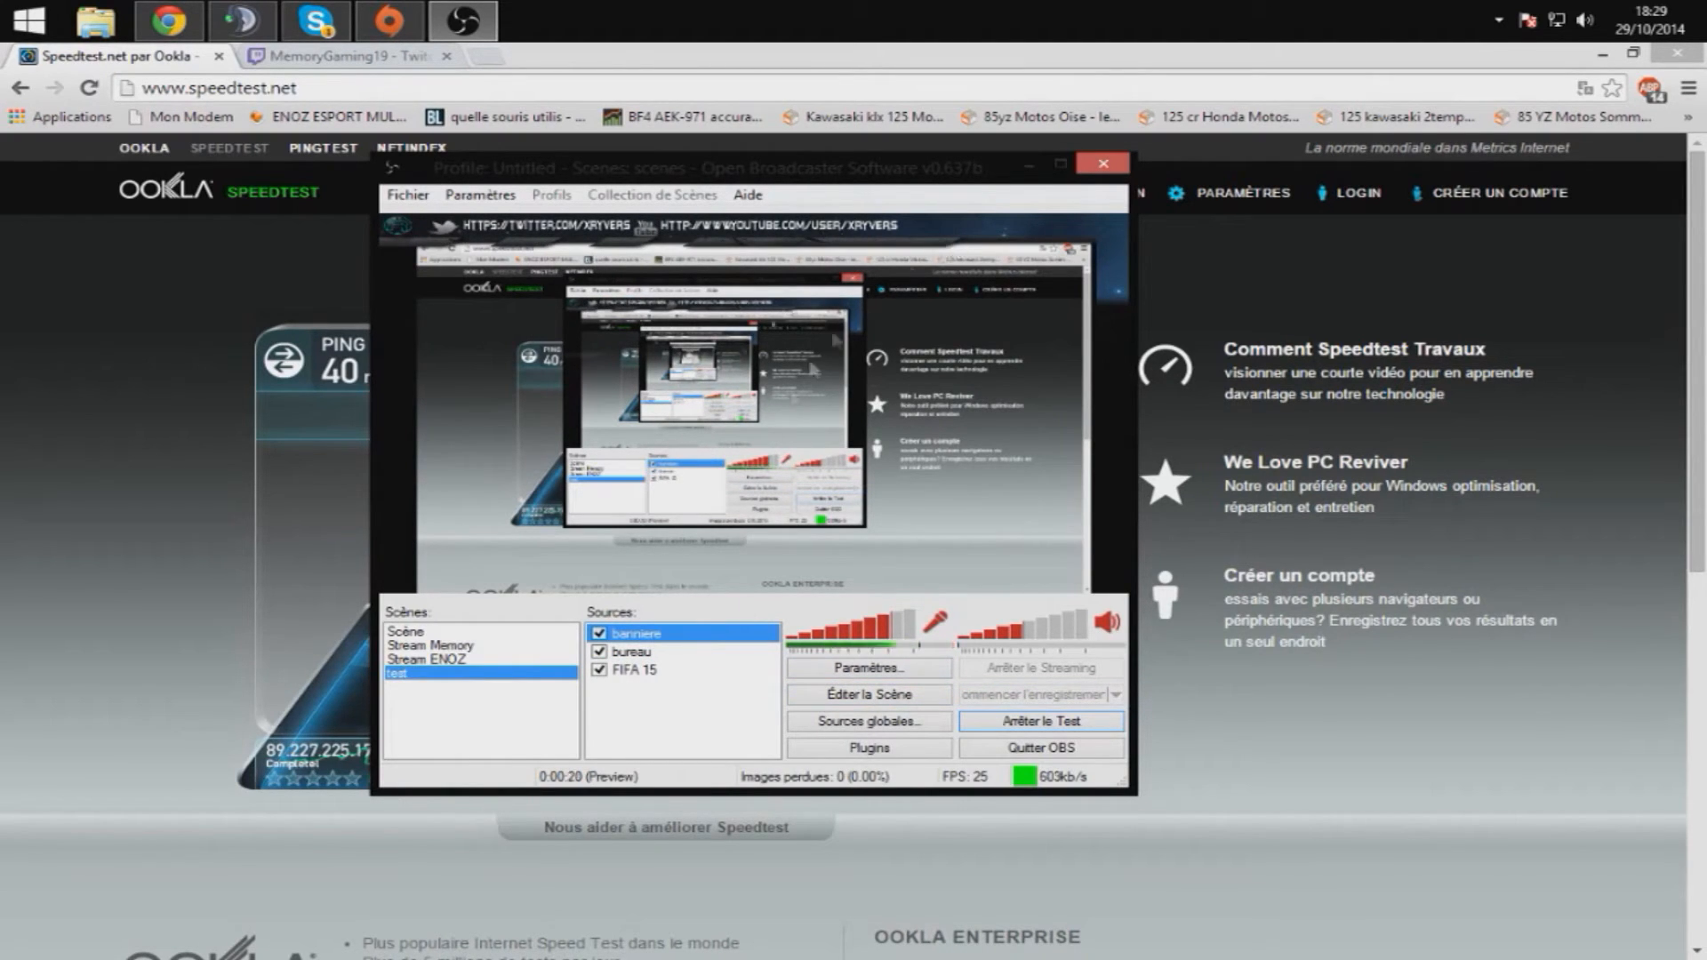
right_click(689, 647)
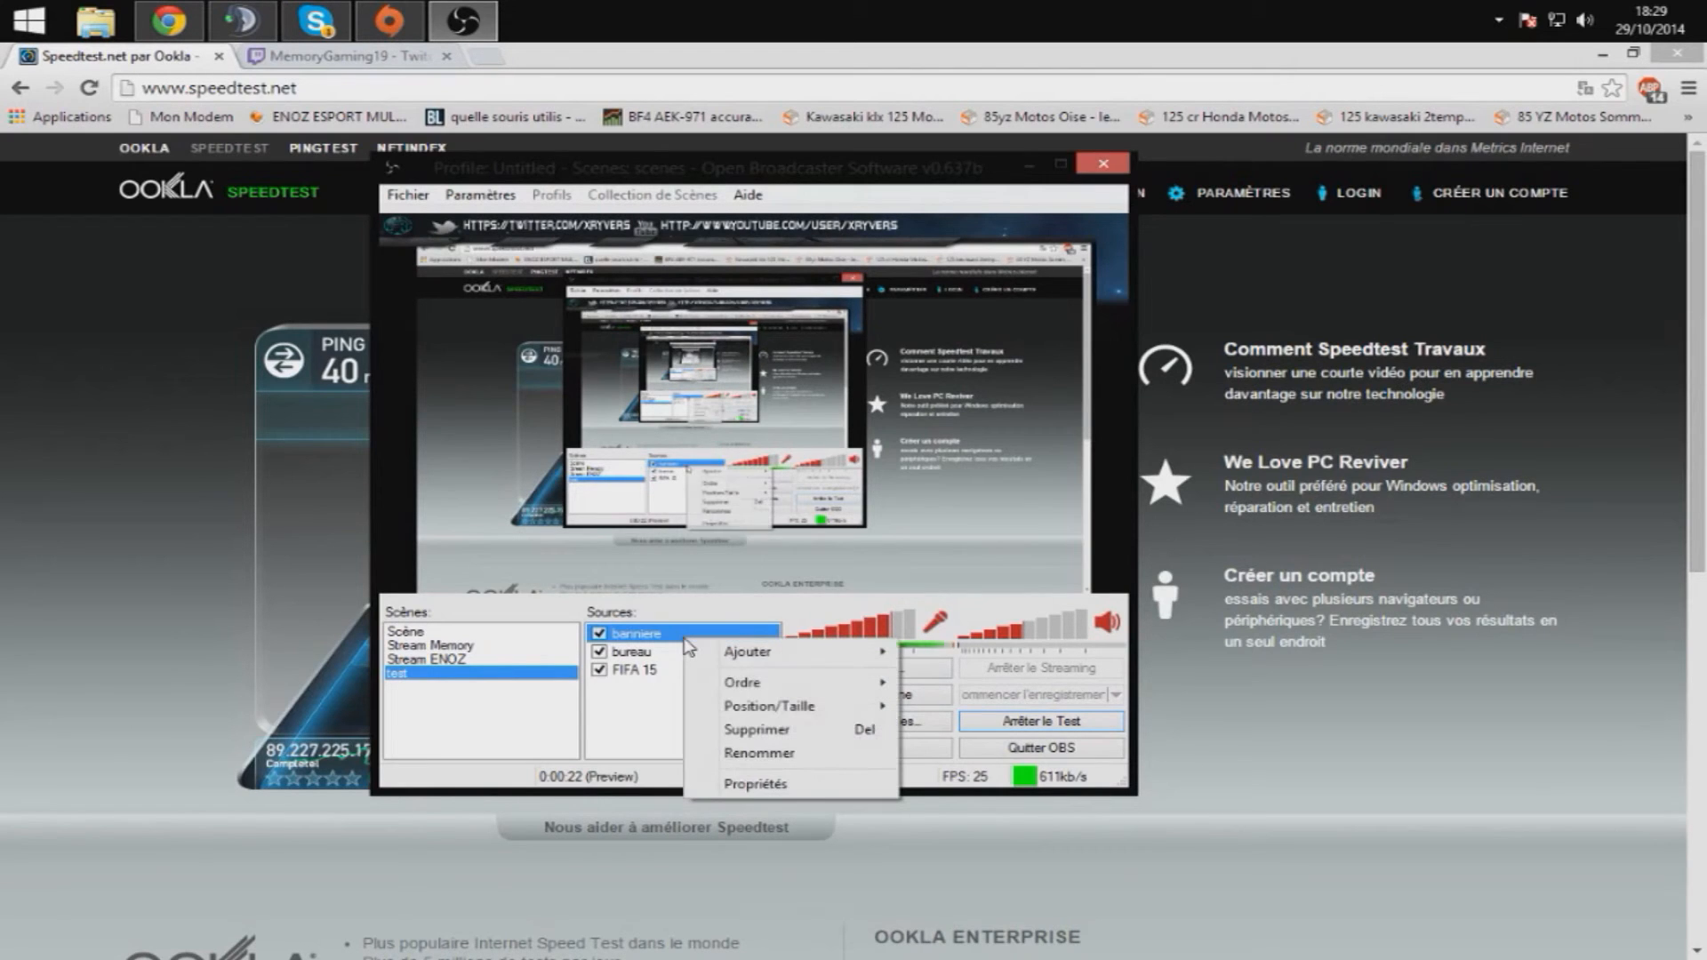
mouse_move(884, 710)
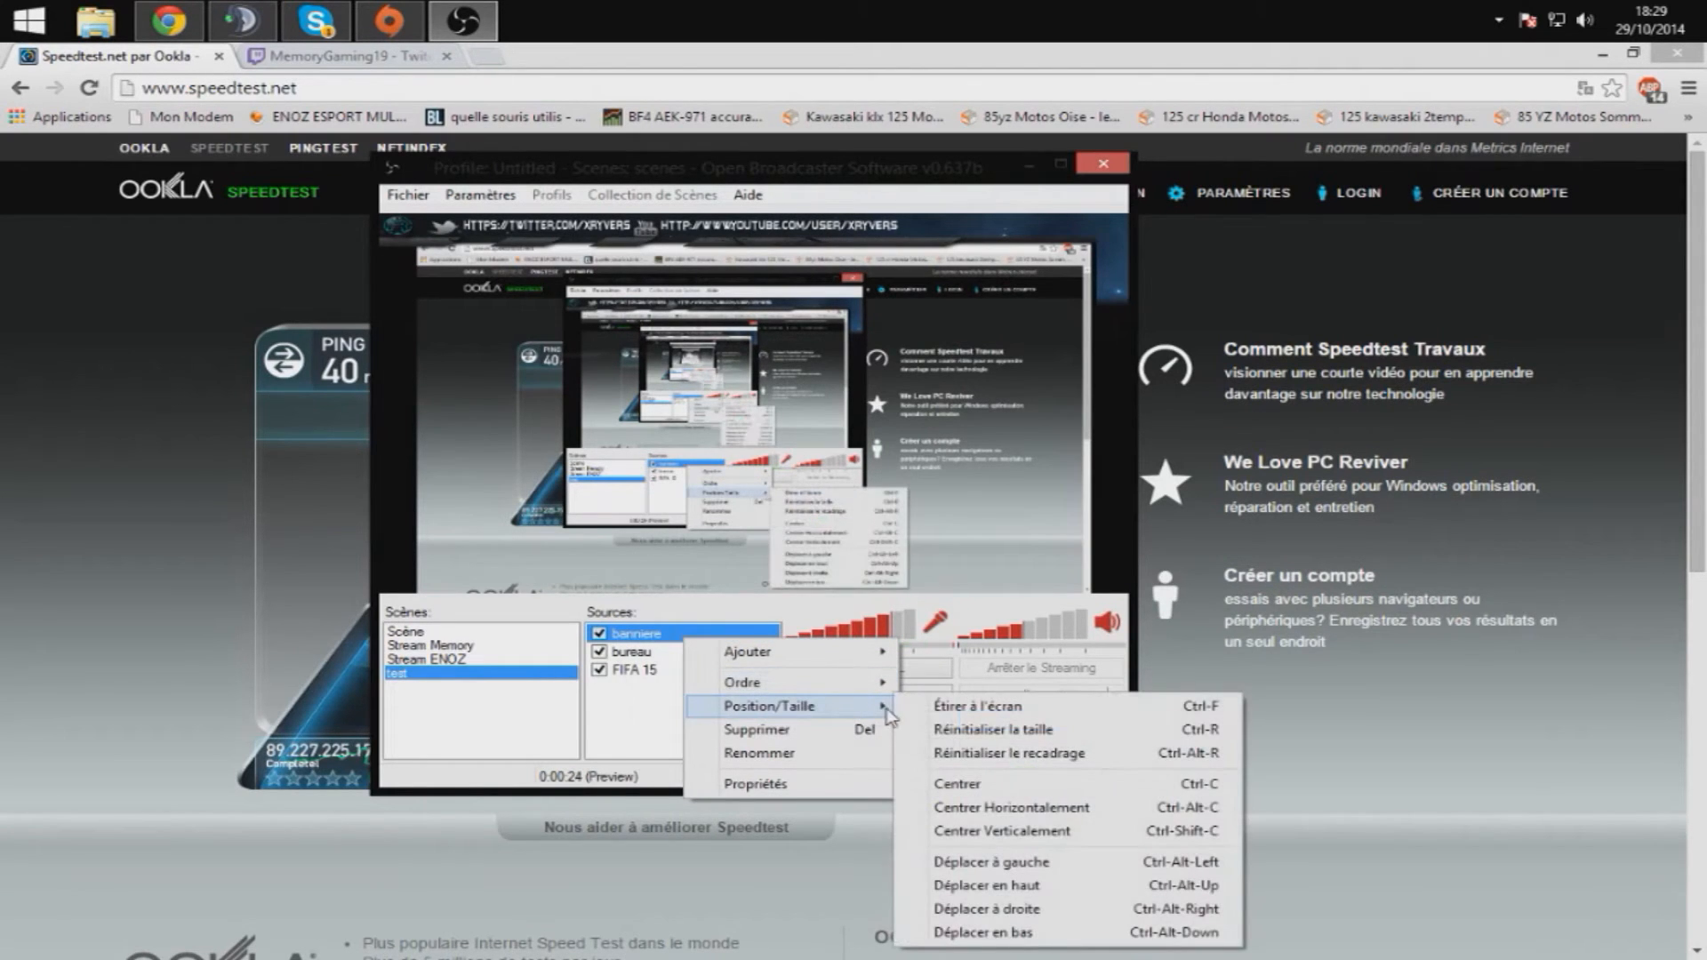
left_click(949, 708)
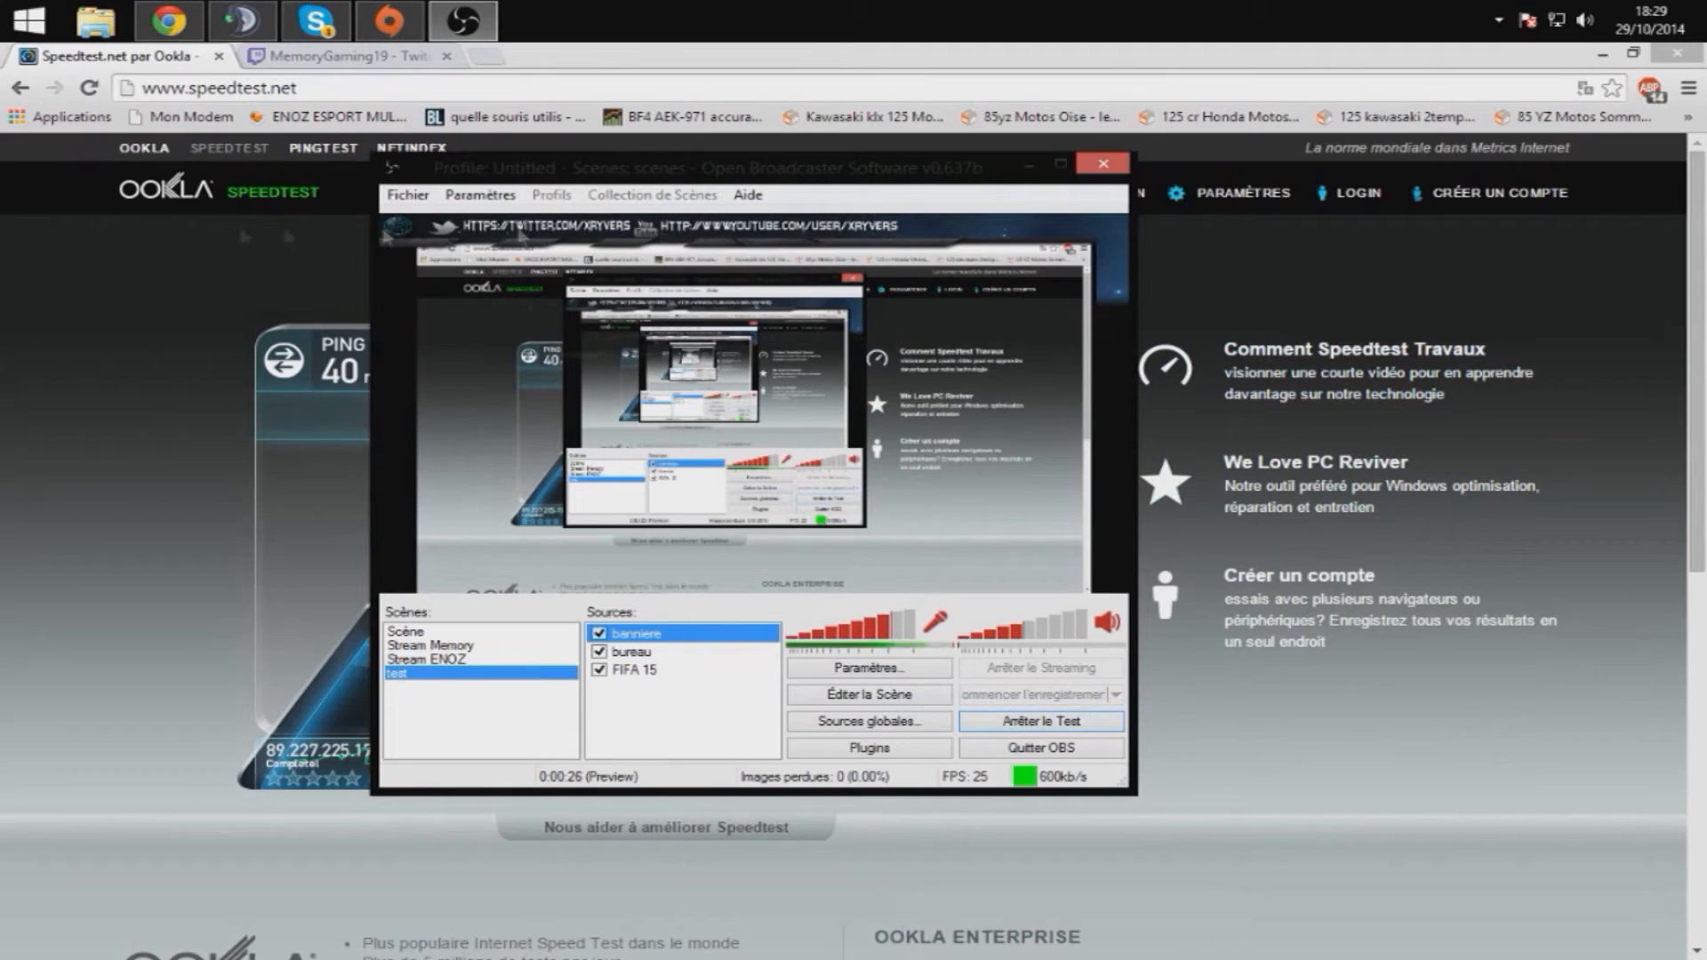
Step: Turn the FIFA 15 source off and back on in the test scene
right_click(622, 669)
left_click(601, 671)
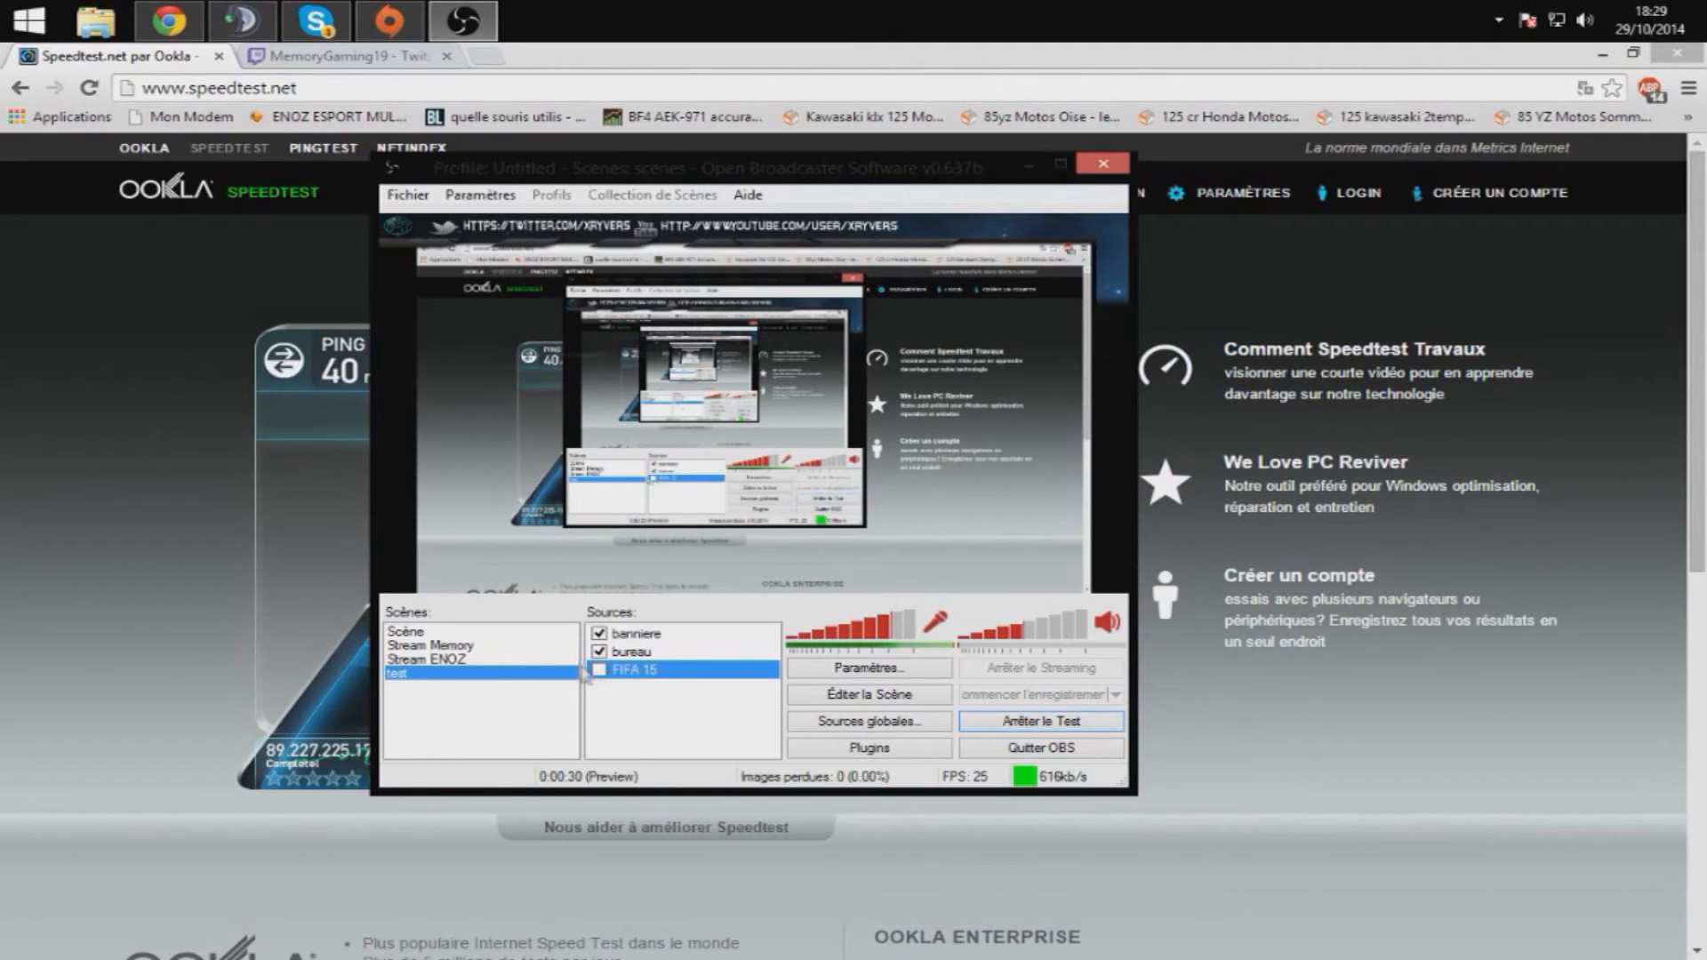
left_click(601, 670)
Step: Add an image source named "image attente" to the test scene
left_click(640, 716)
right_click(641, 716)
mouse_move(703, 720)
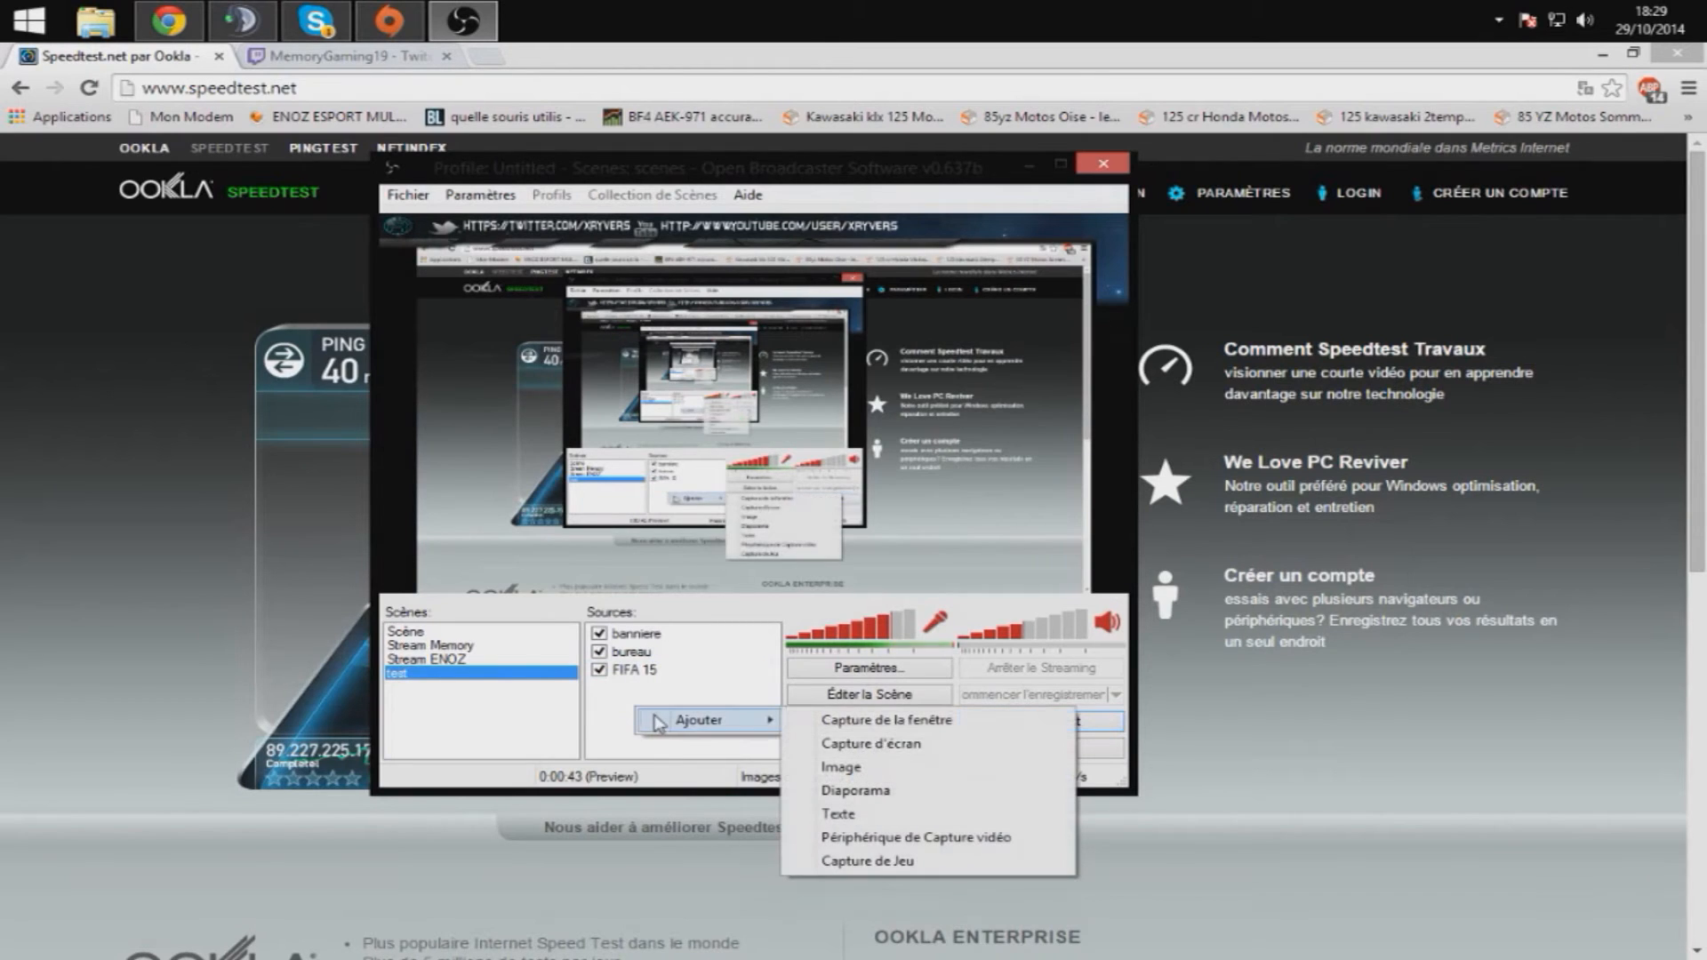
left_click(934, 768)
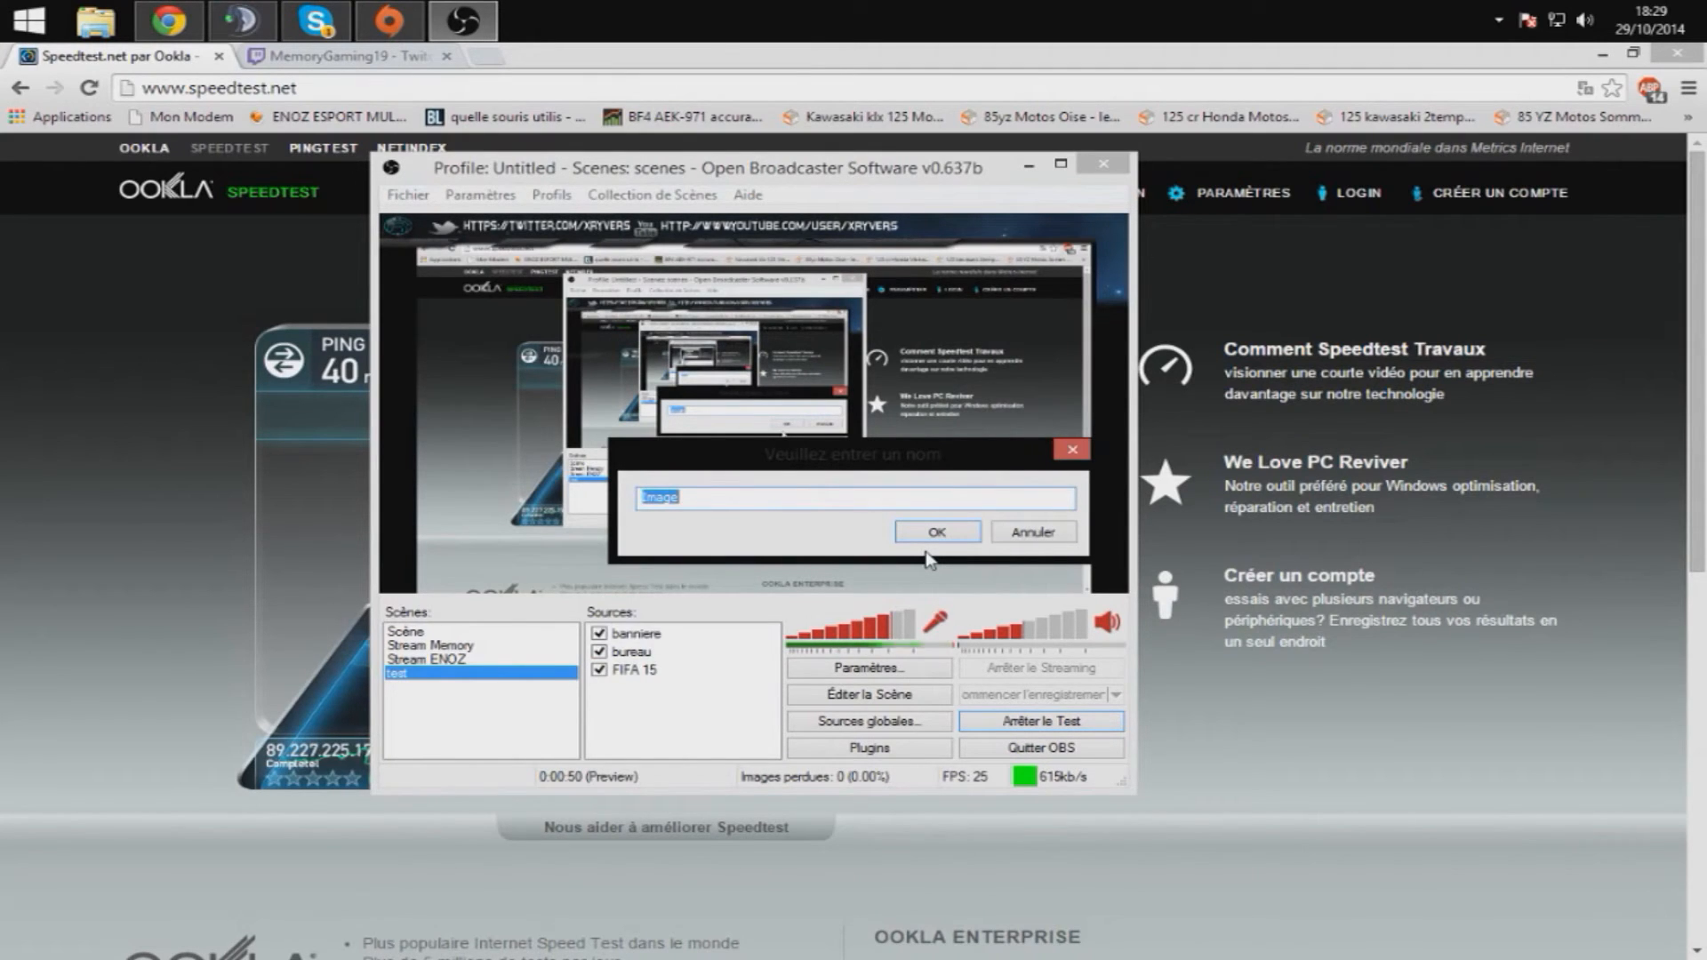
type("image at")
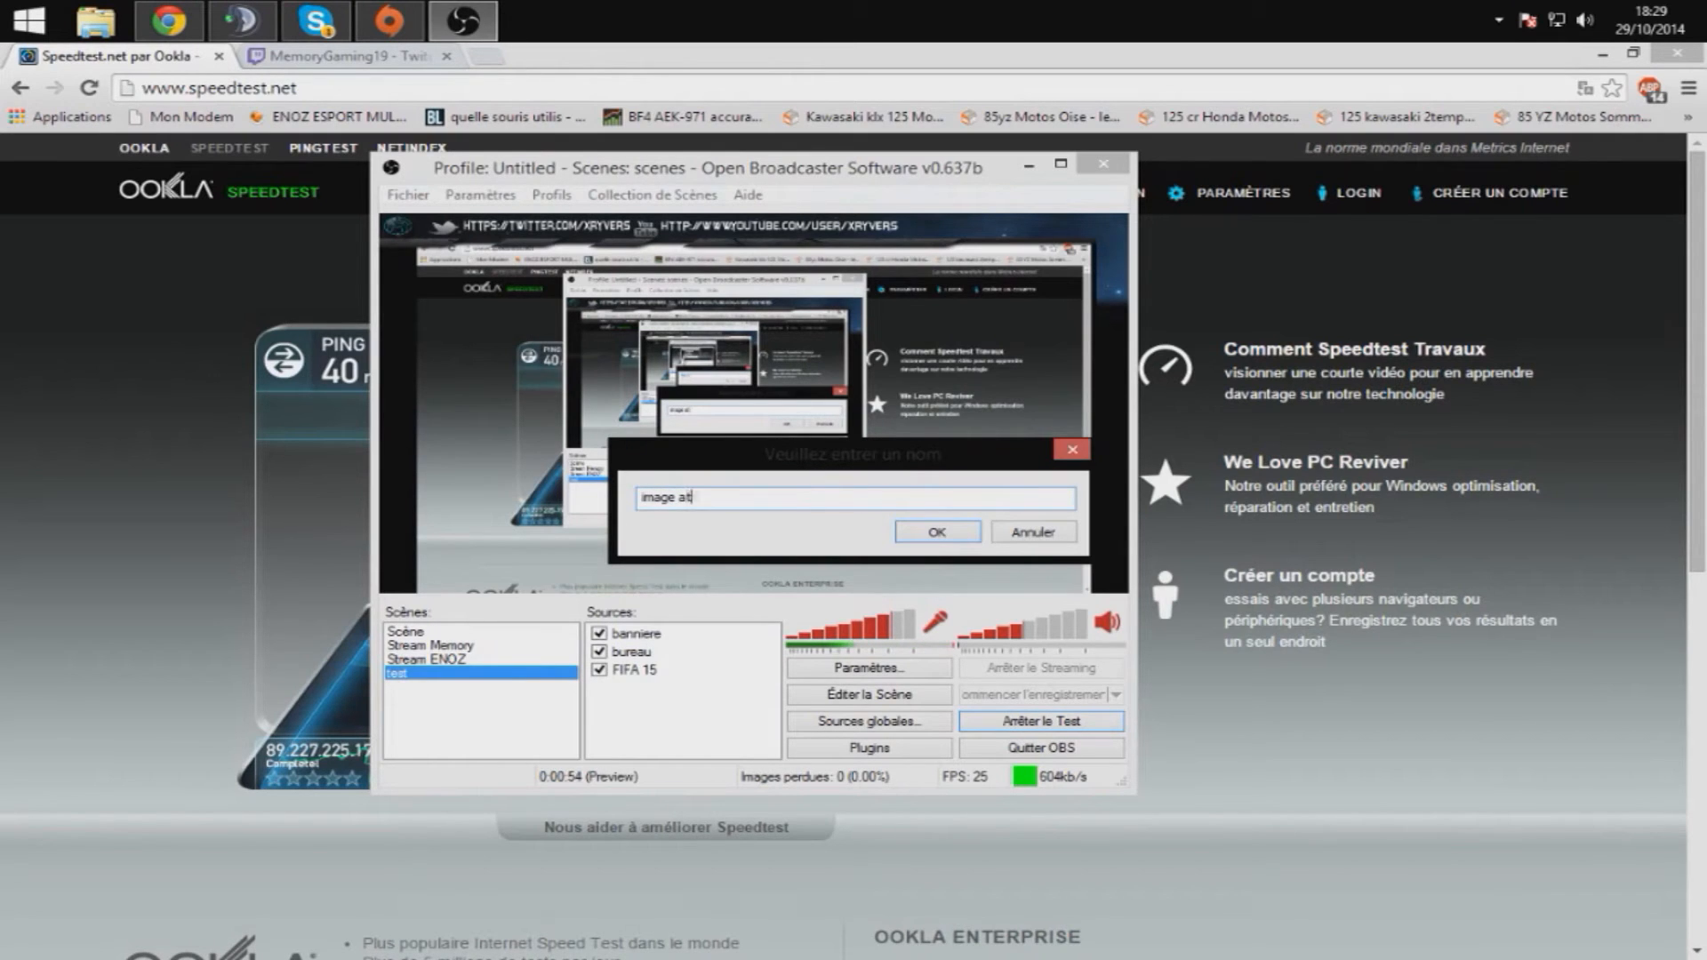
type("tente")
key("Return")
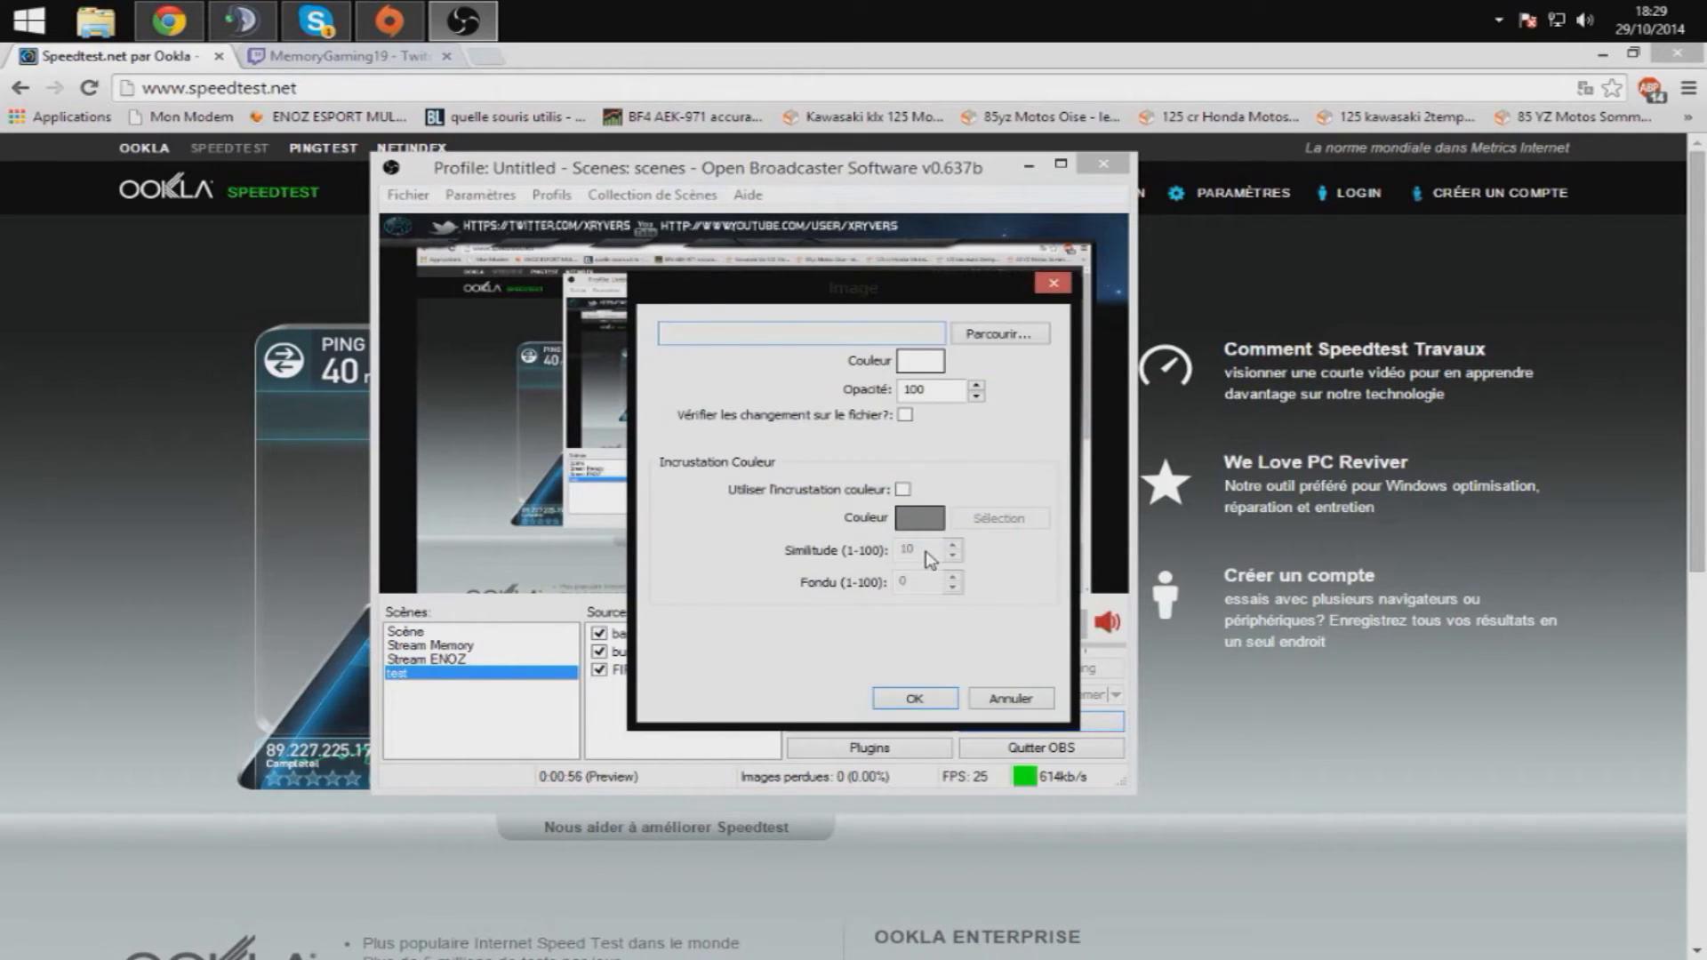
Step: Use the file "1835442modifier" from the PC's Images folder for the new image source and accept its settings
left_click(992, 338)
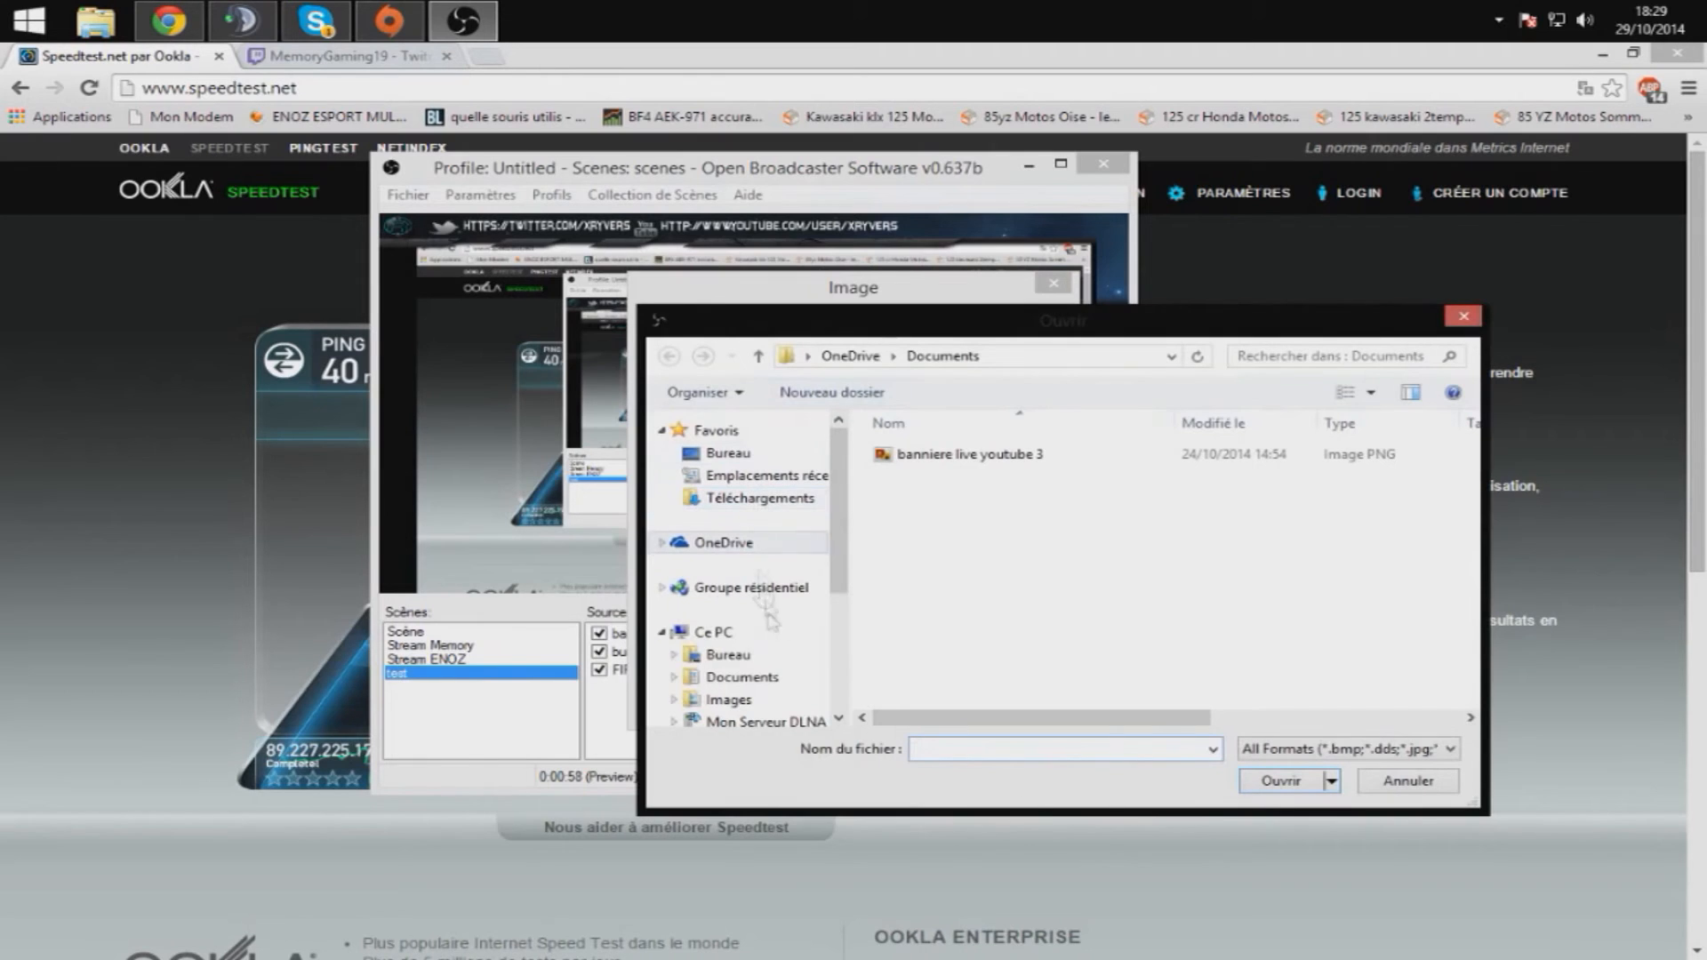
left_click(757, 700)
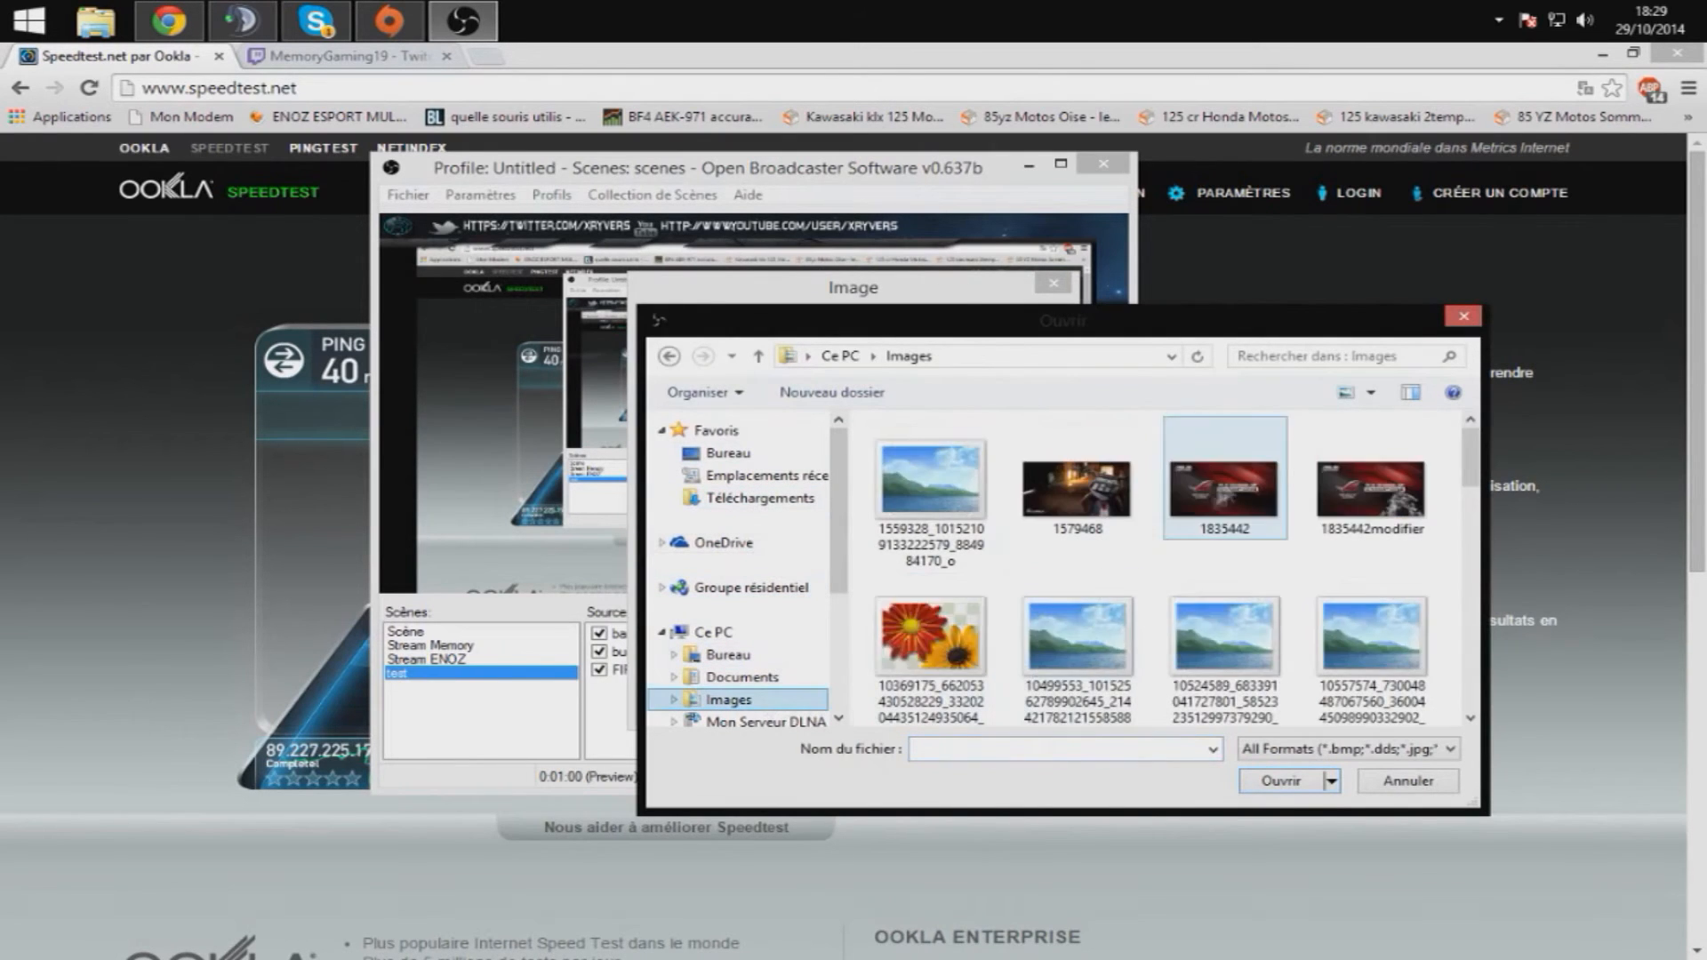
left_click(1343, 499)
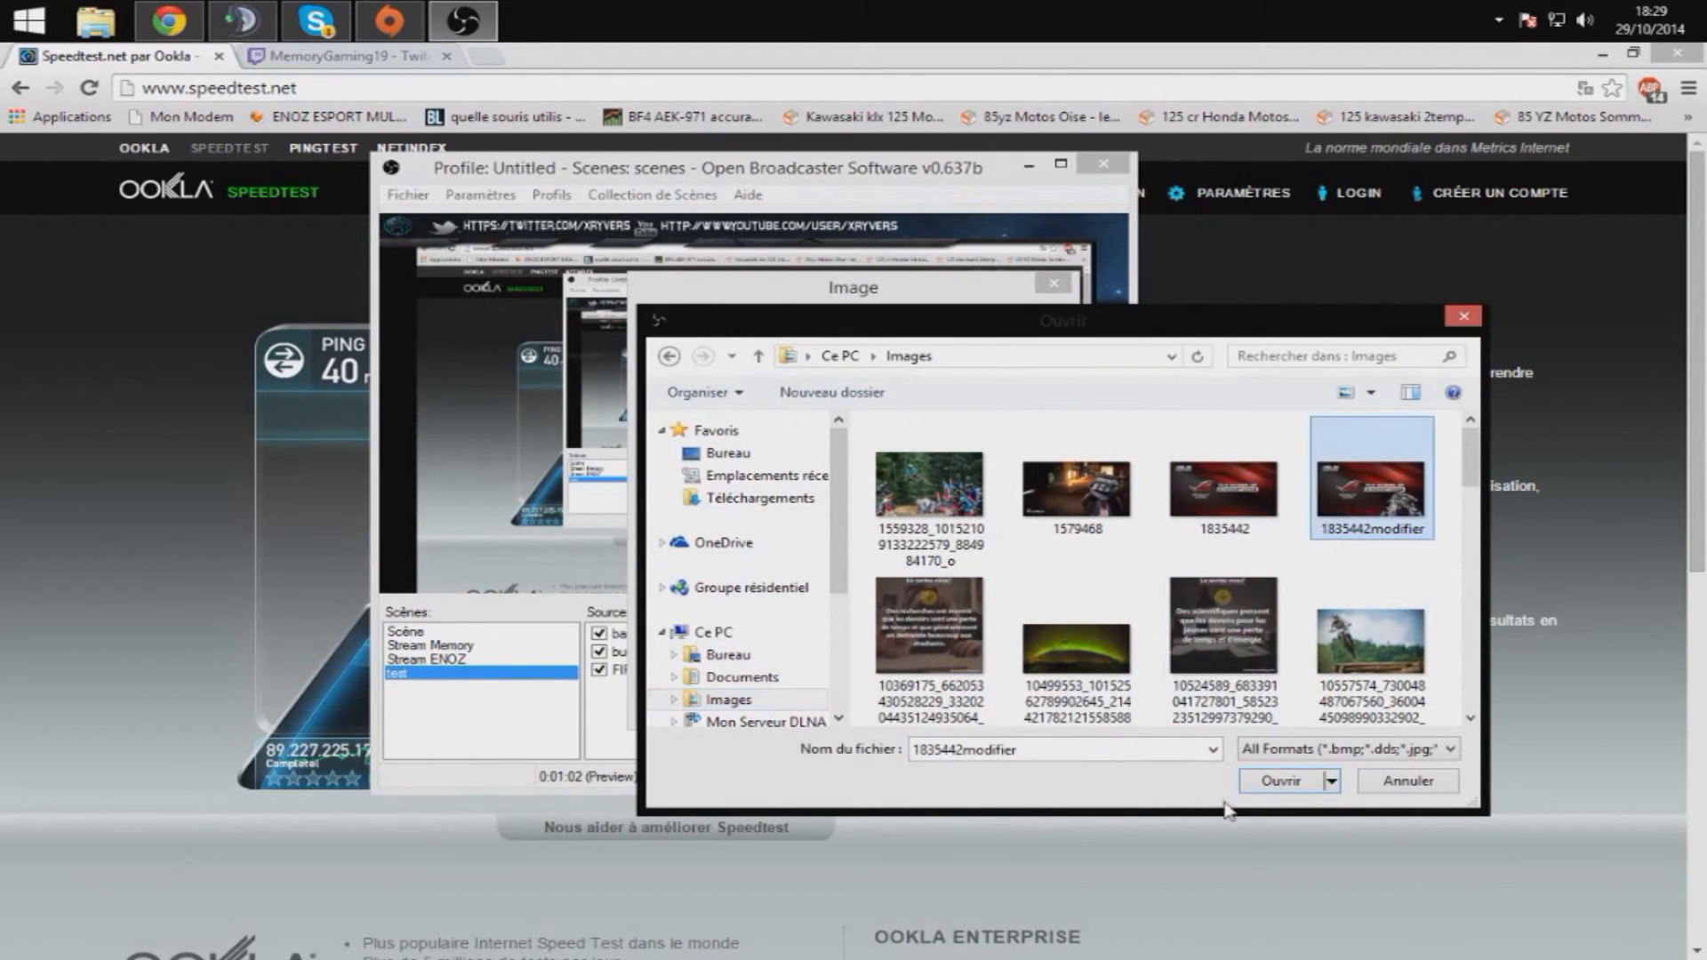
left_click(1268, 786)
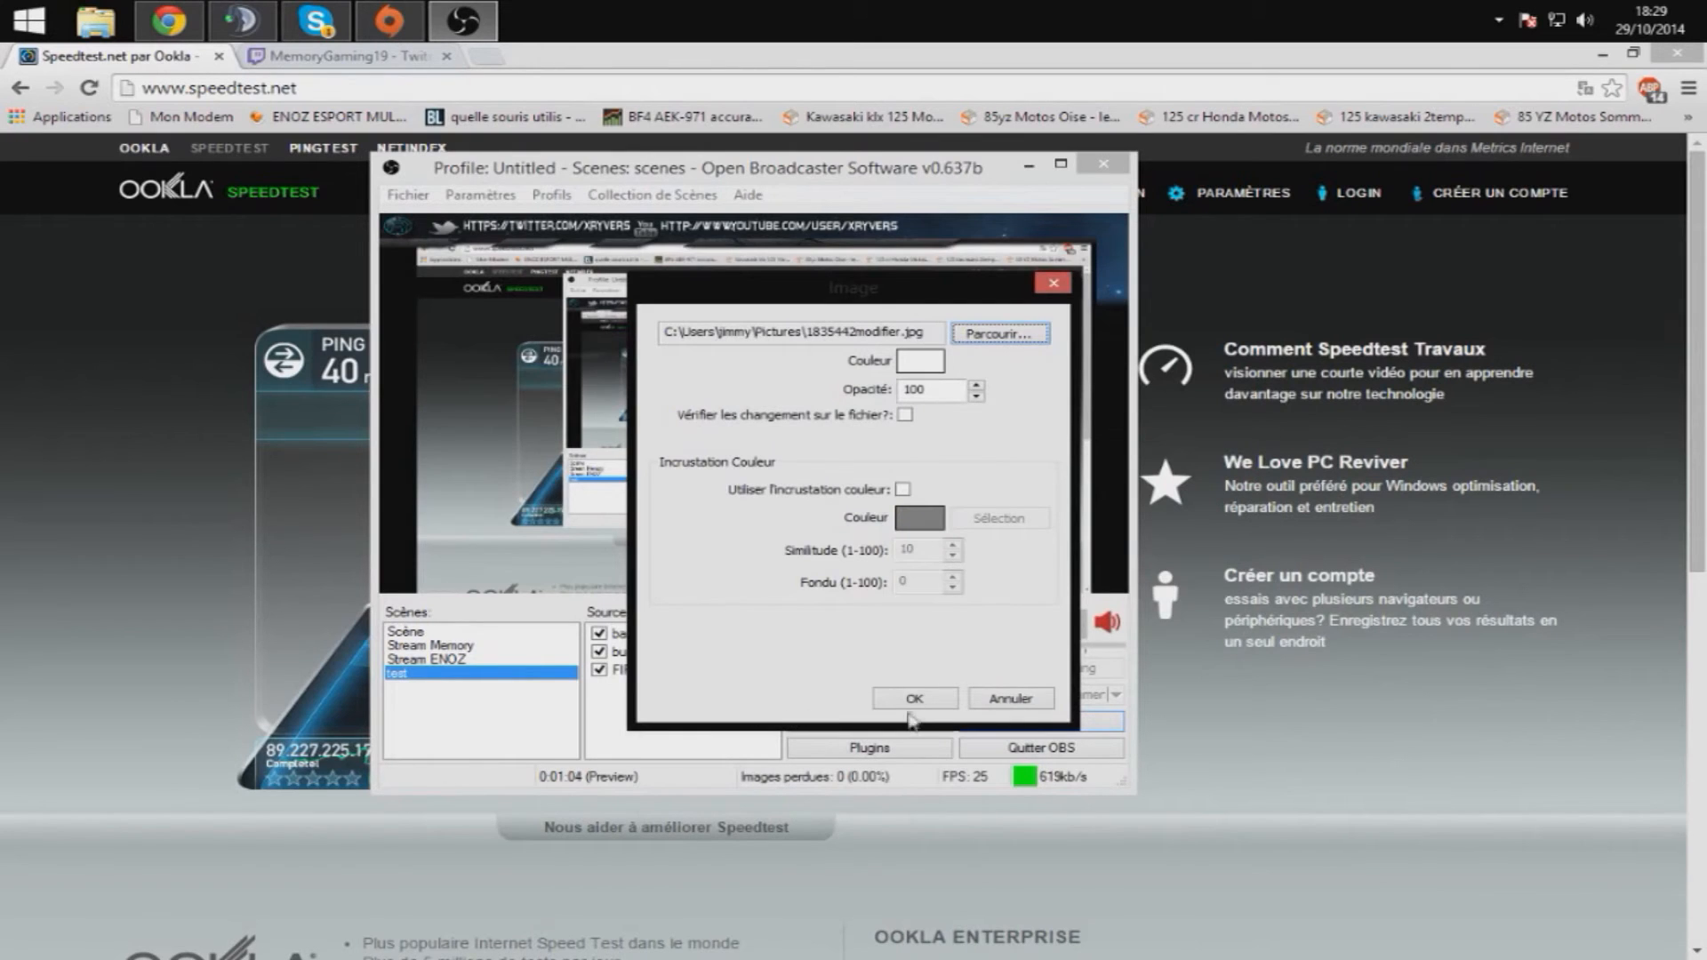
left_click(912, 703)
Step: Stretch the image attente source to the screen and move it one place down, below banniere
right_click(665, 636)
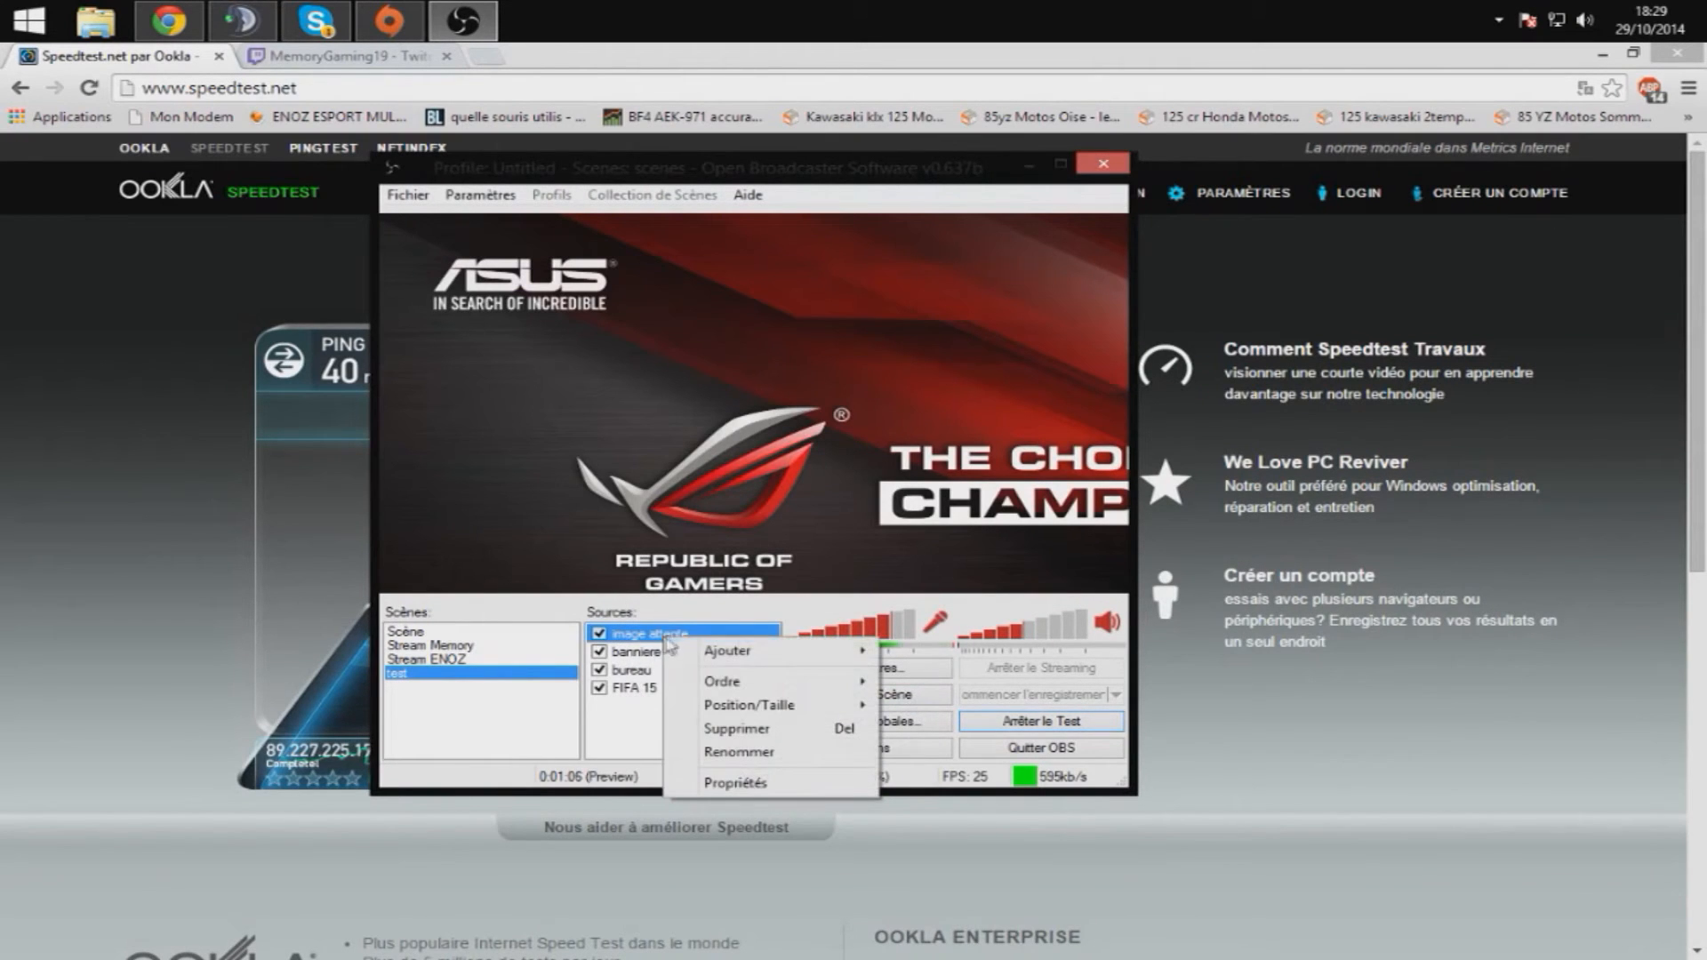
mouse_move(836, 706)
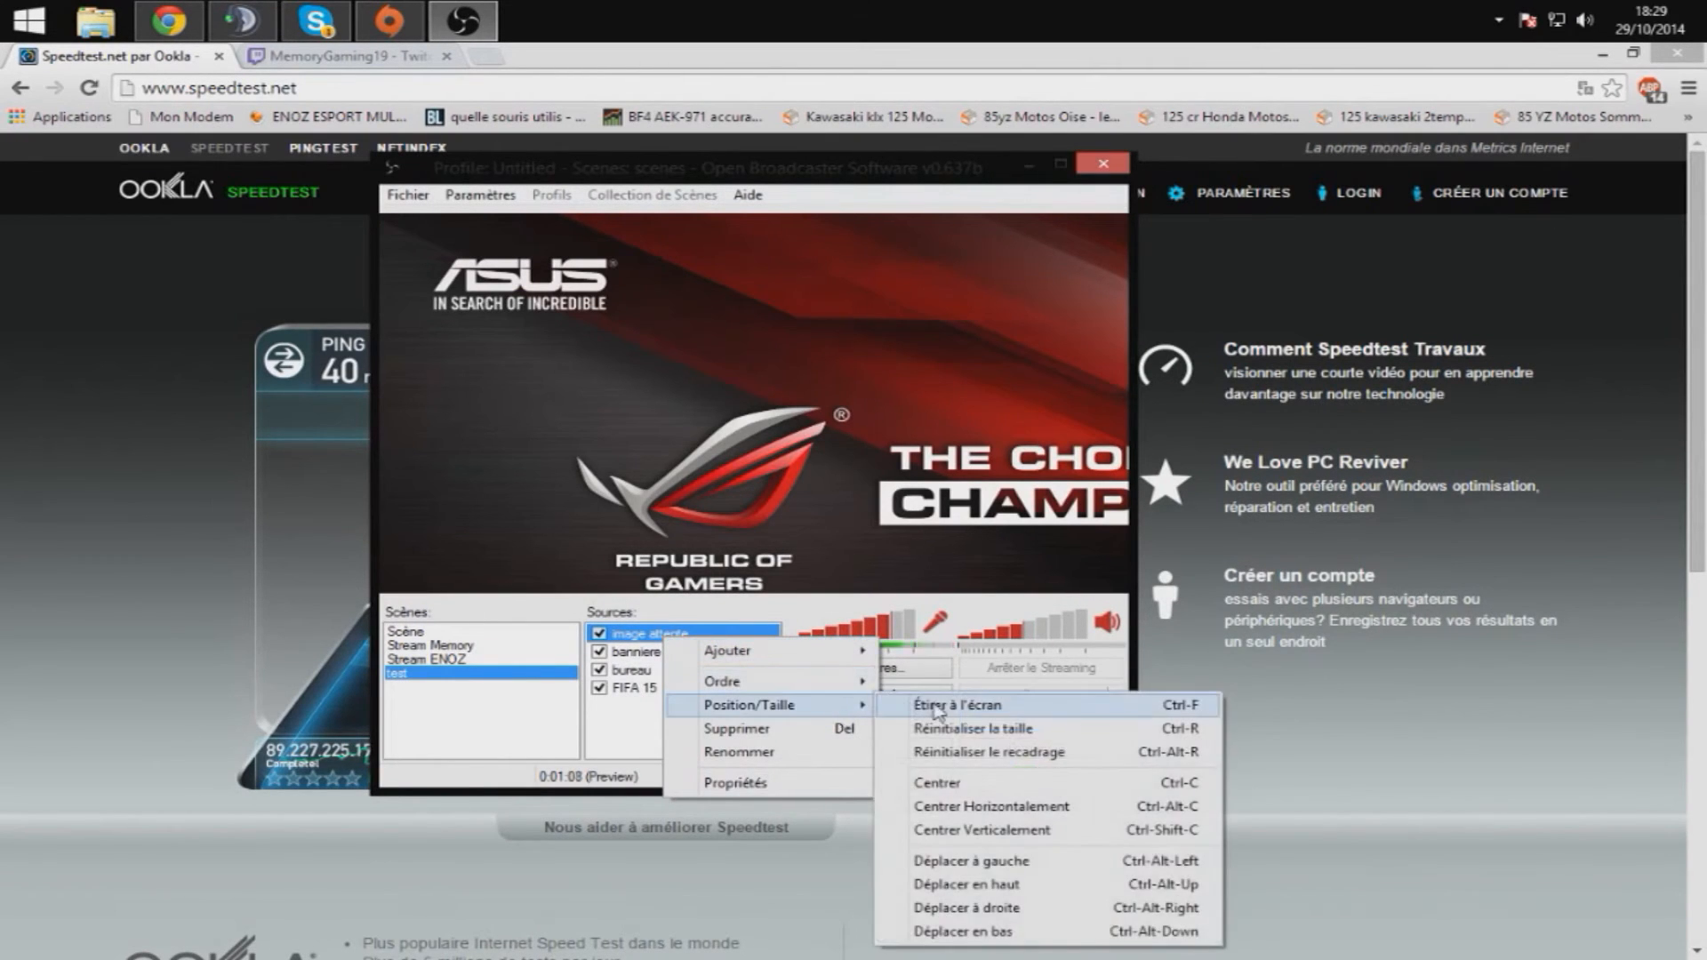
left_click(931, 707)
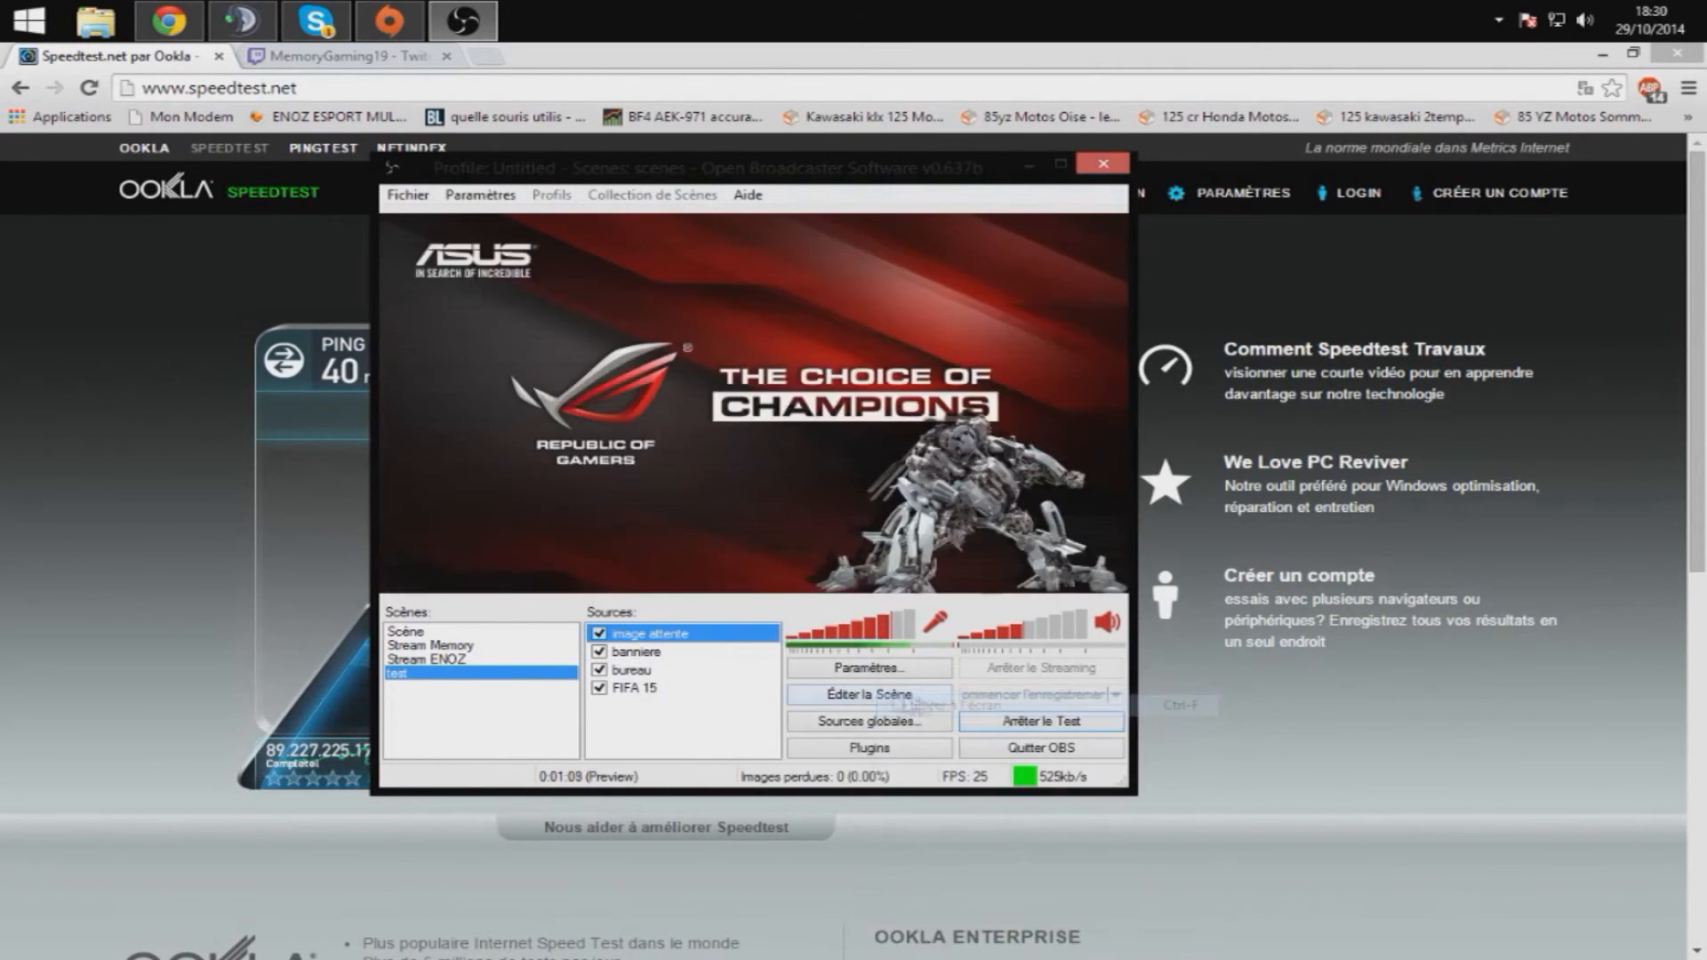
right_click(673, 635)
mouse_move(836, 681)
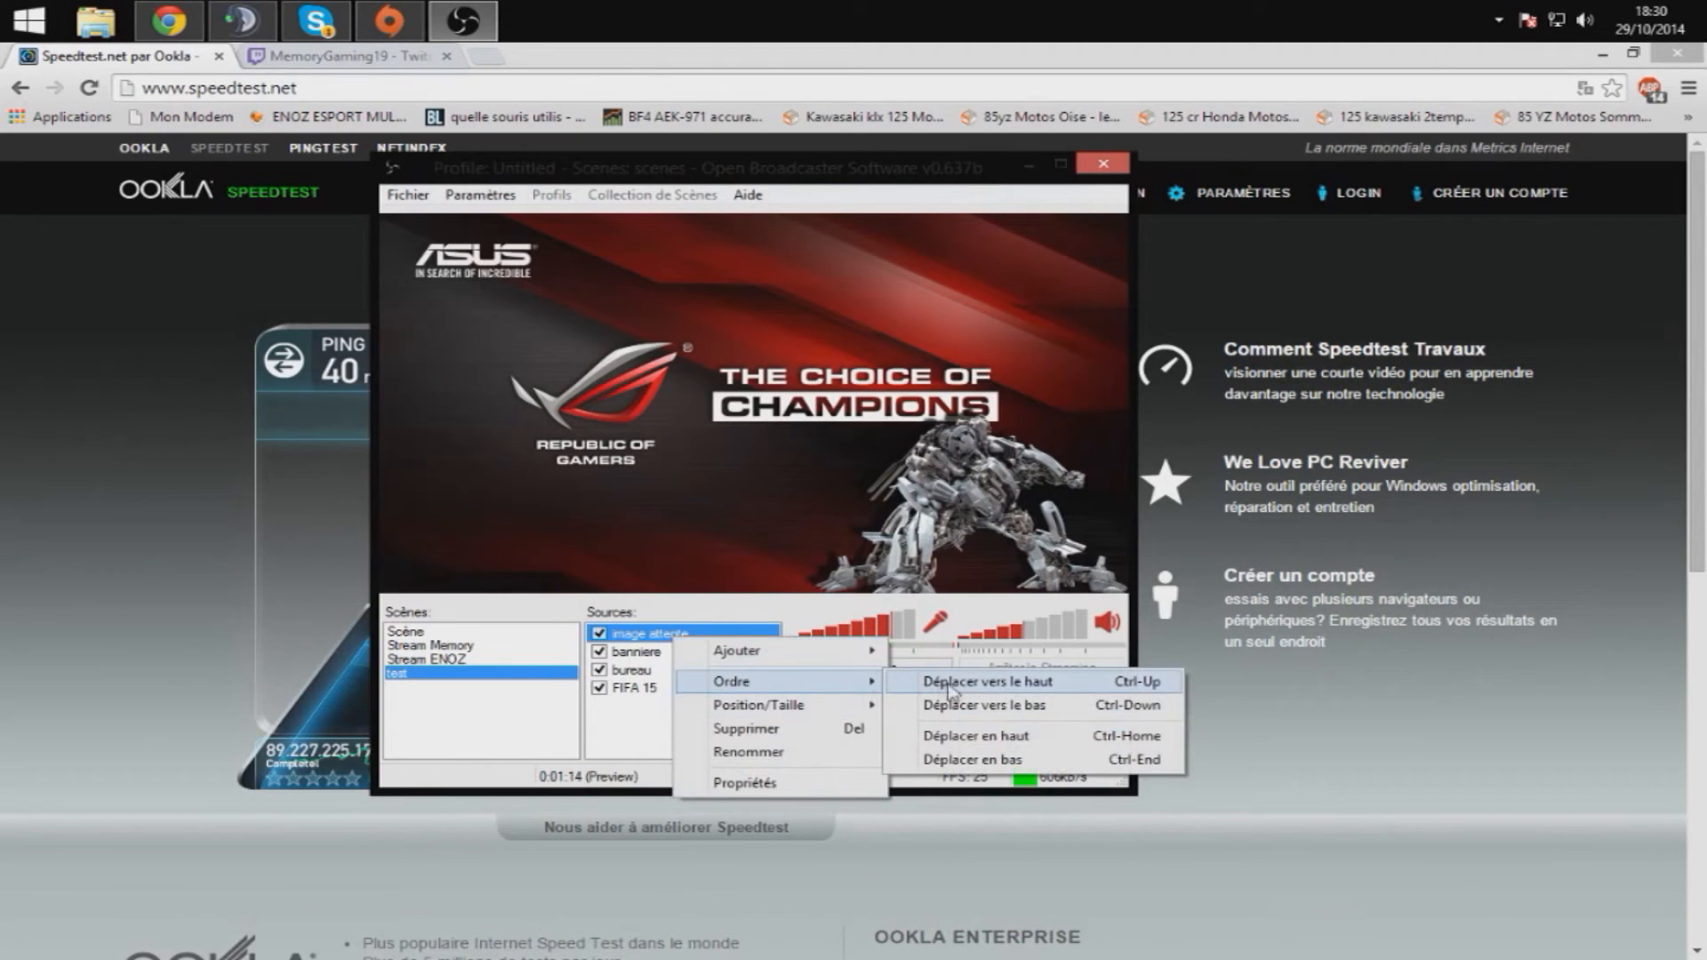
left_click(971, 706)
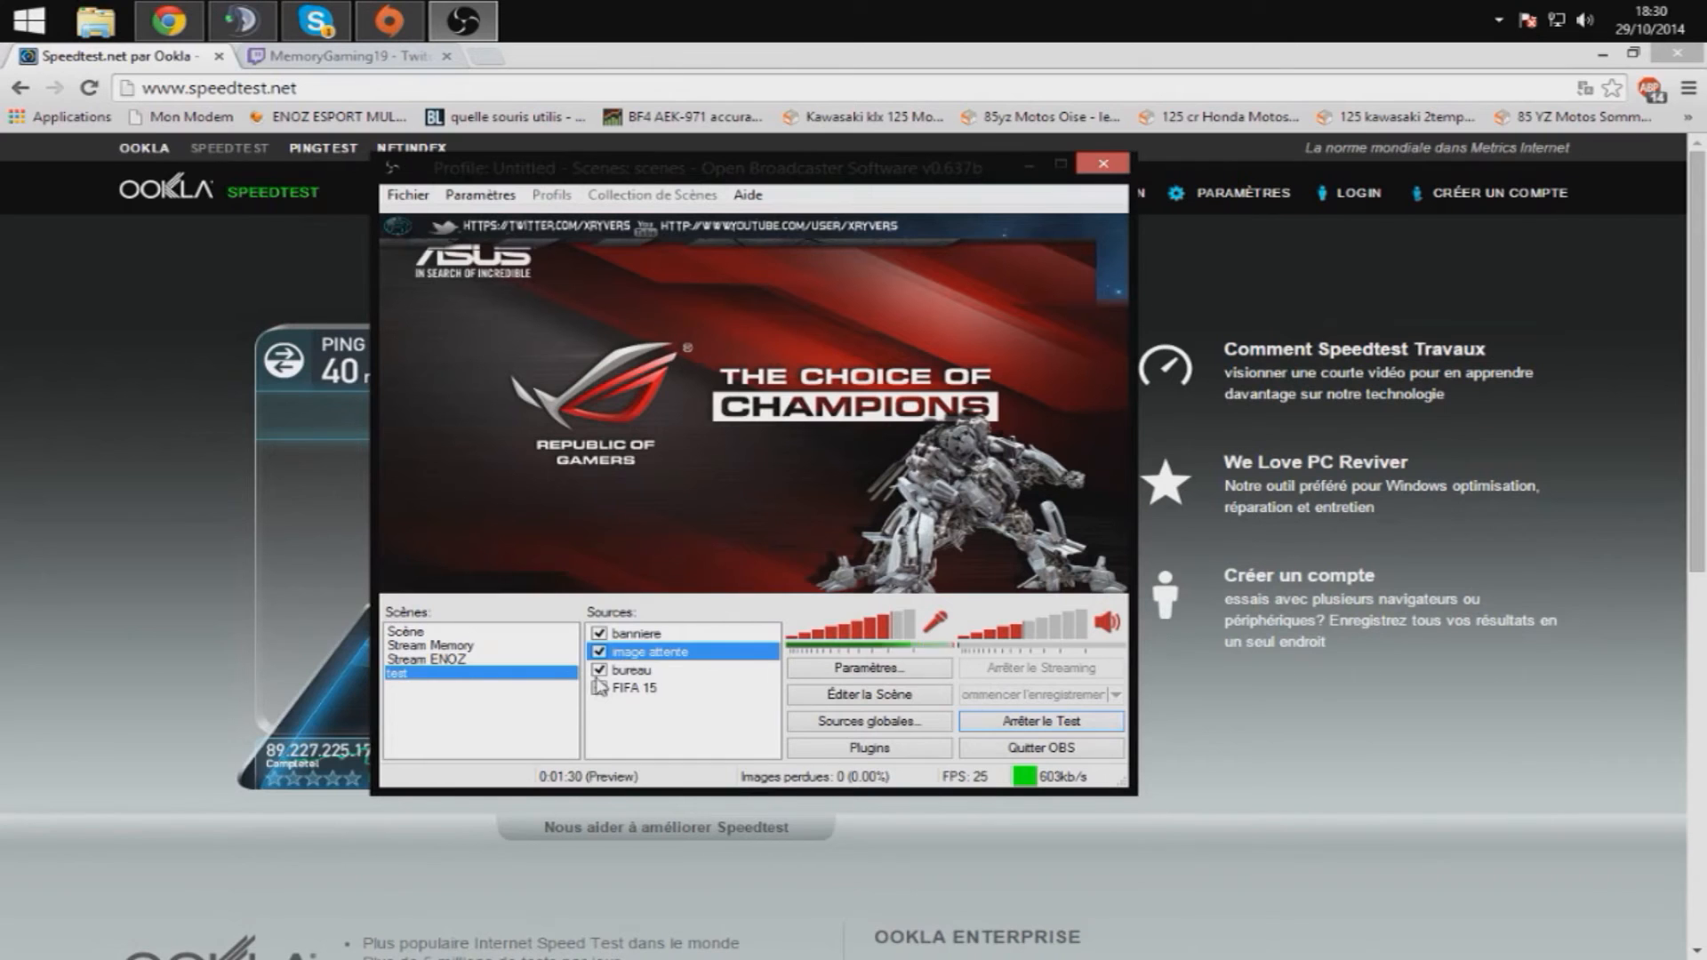
Step: Add a game capture source named "bf" to the test scene, with the Chrome Speedtest.net window as the captured application
left_click(600, 687)
right_click(602, 717)
mouse_move(680, 729)
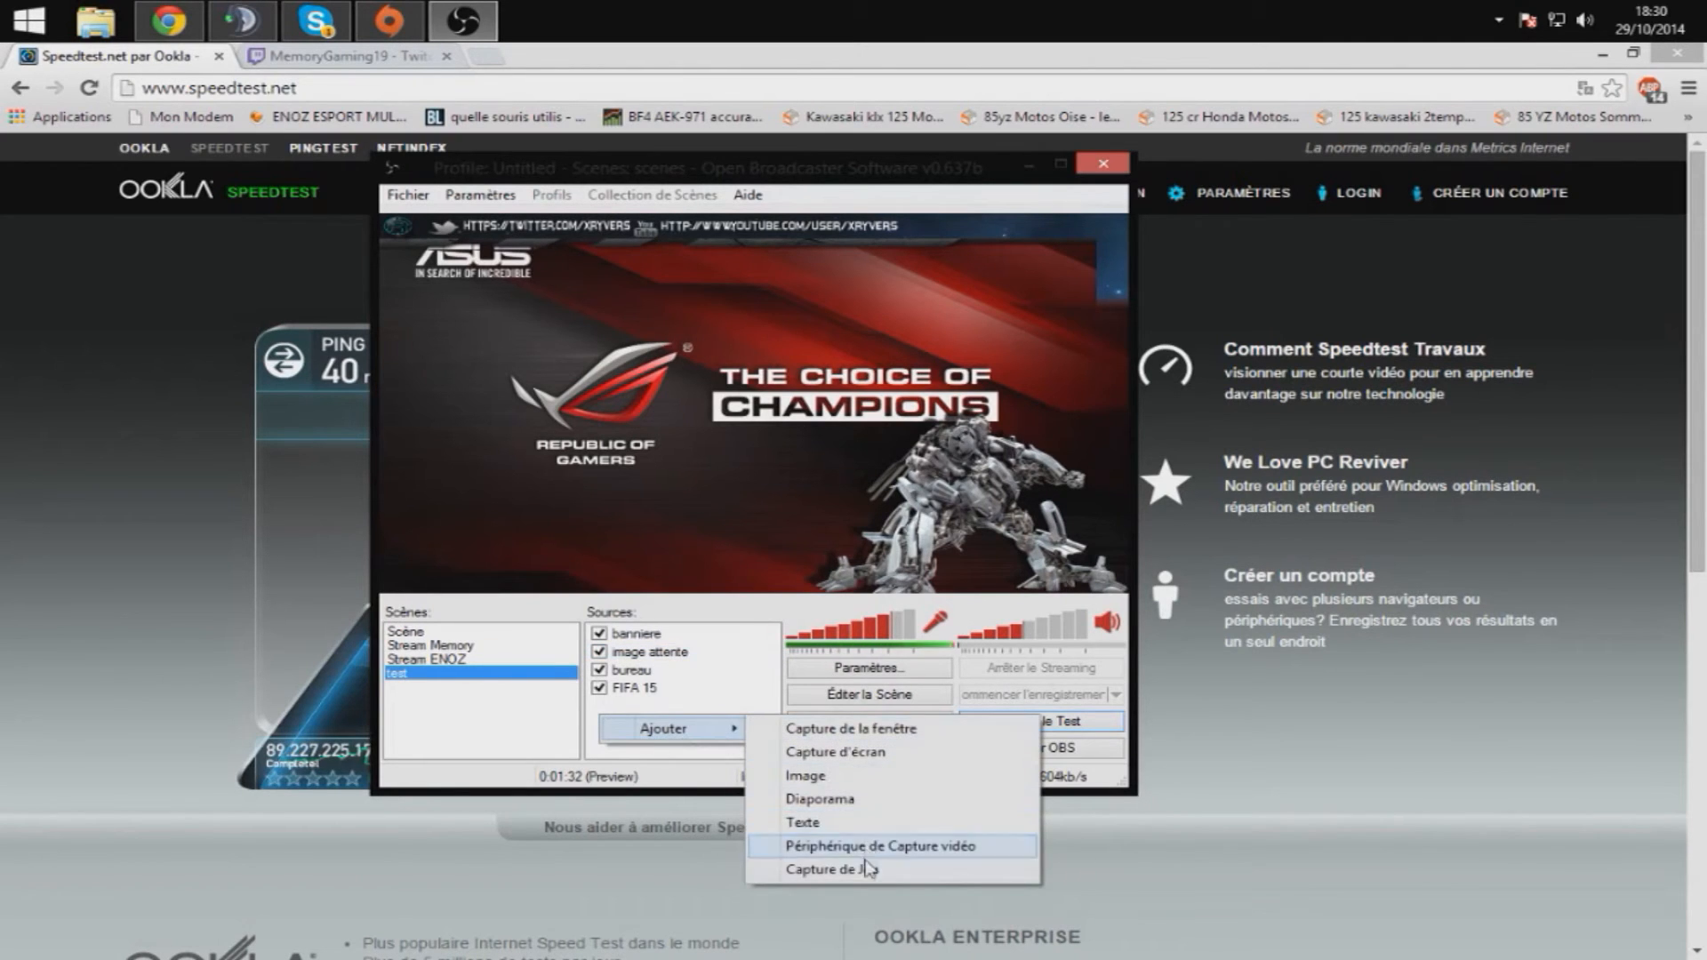
left_click(867, 868)
key("Return")
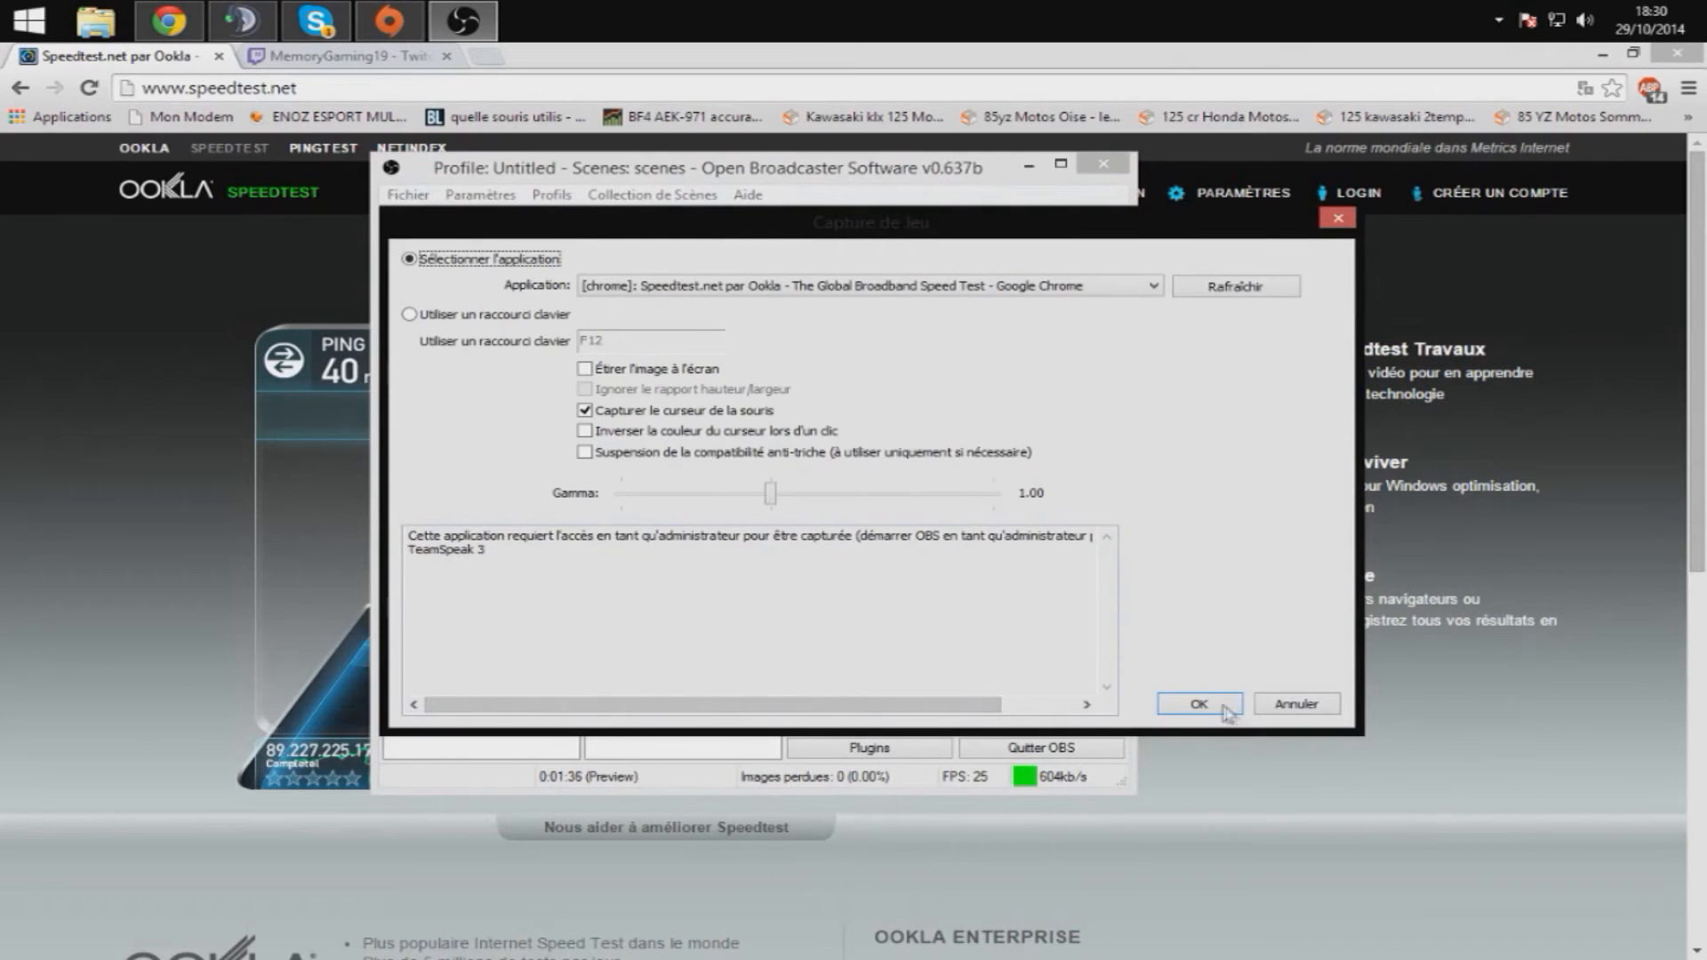
left_click(1122, 290)
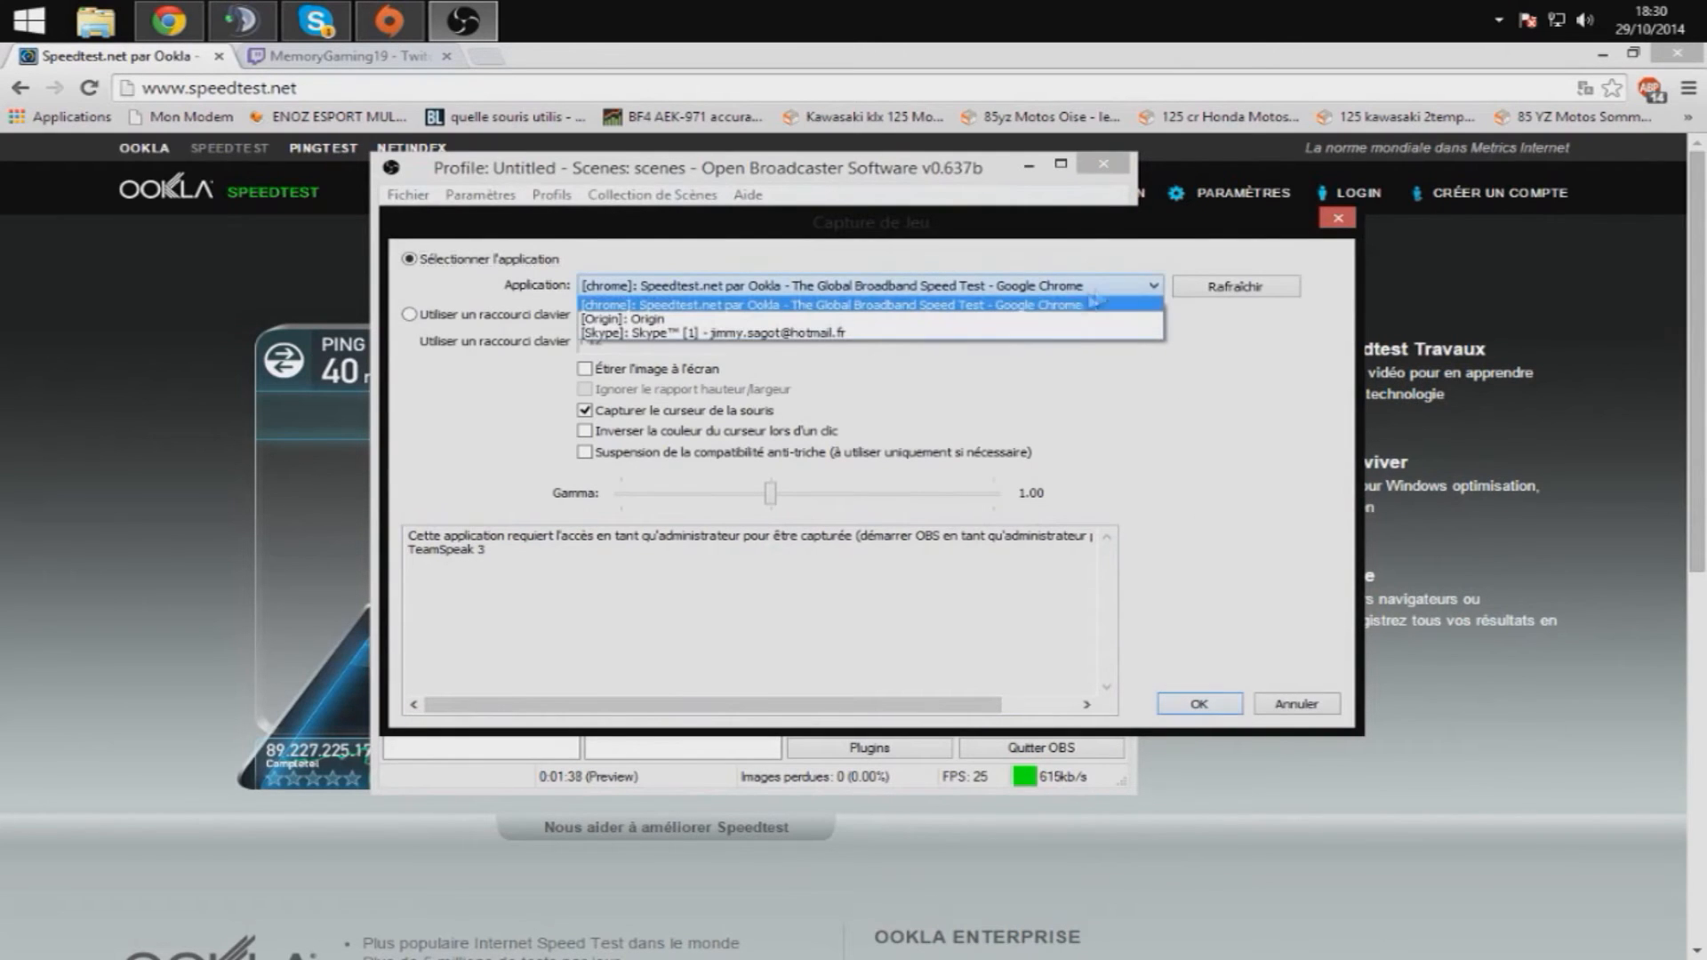
left_click(1014, 305)
left_click(1220, 711)
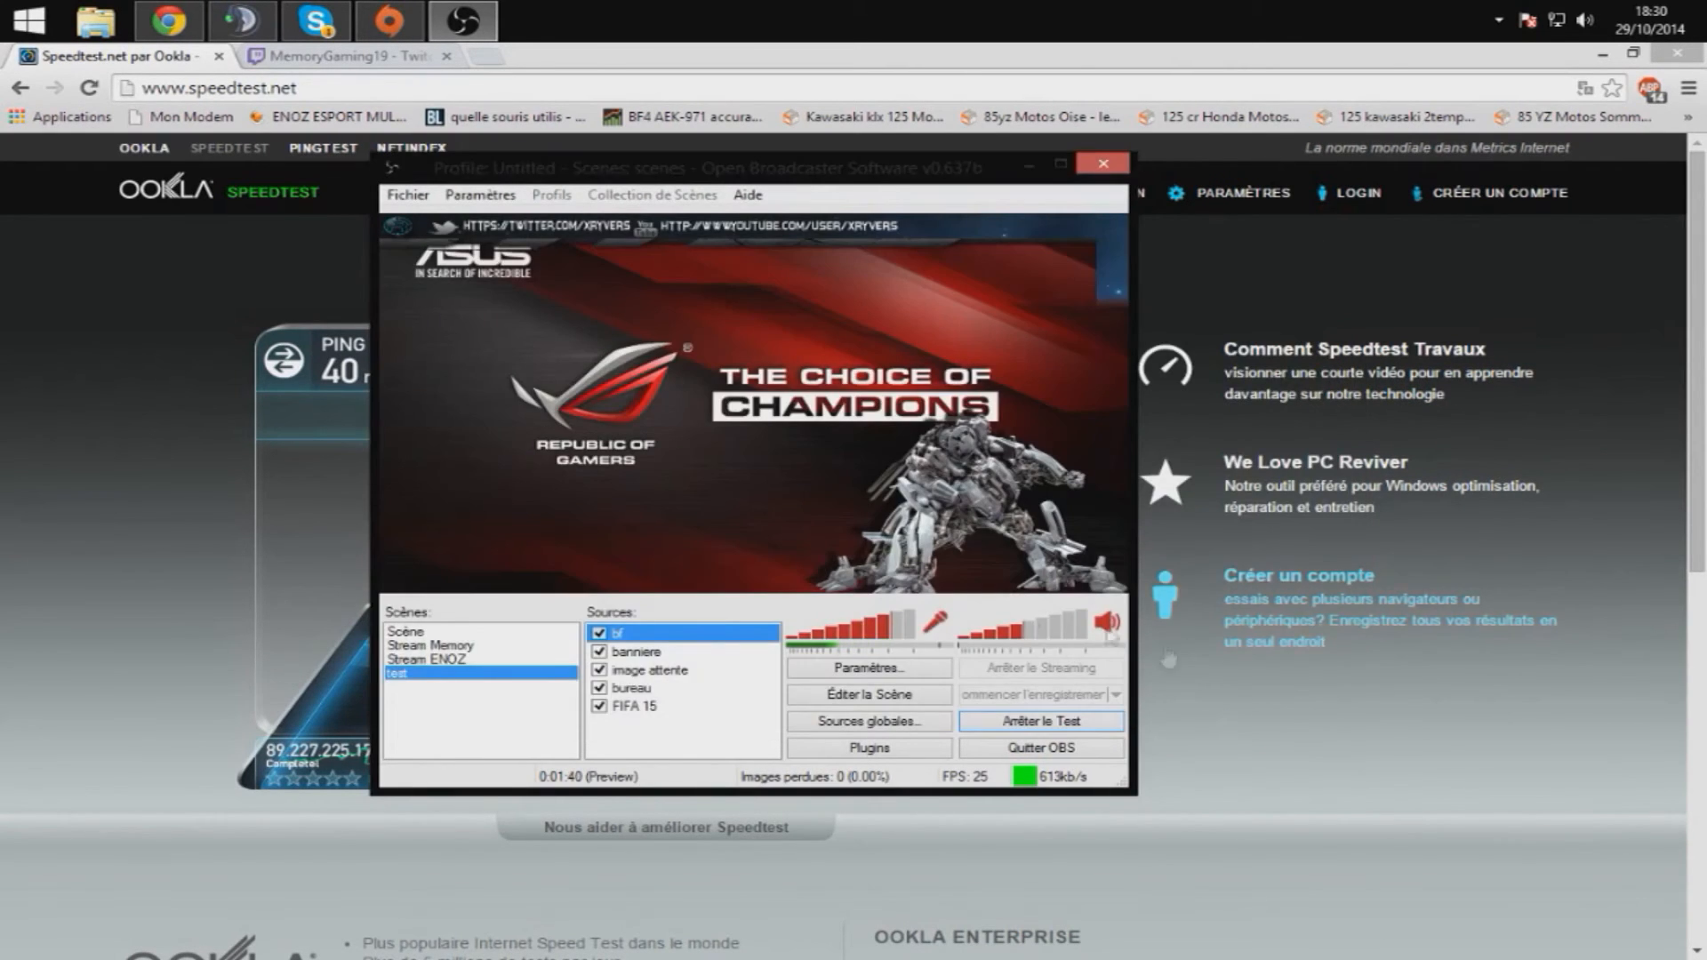
Step: Turn off the bf, FIFA 15, bureau and image attente sources, leaving only banniere enabled
left_click(625, 709)
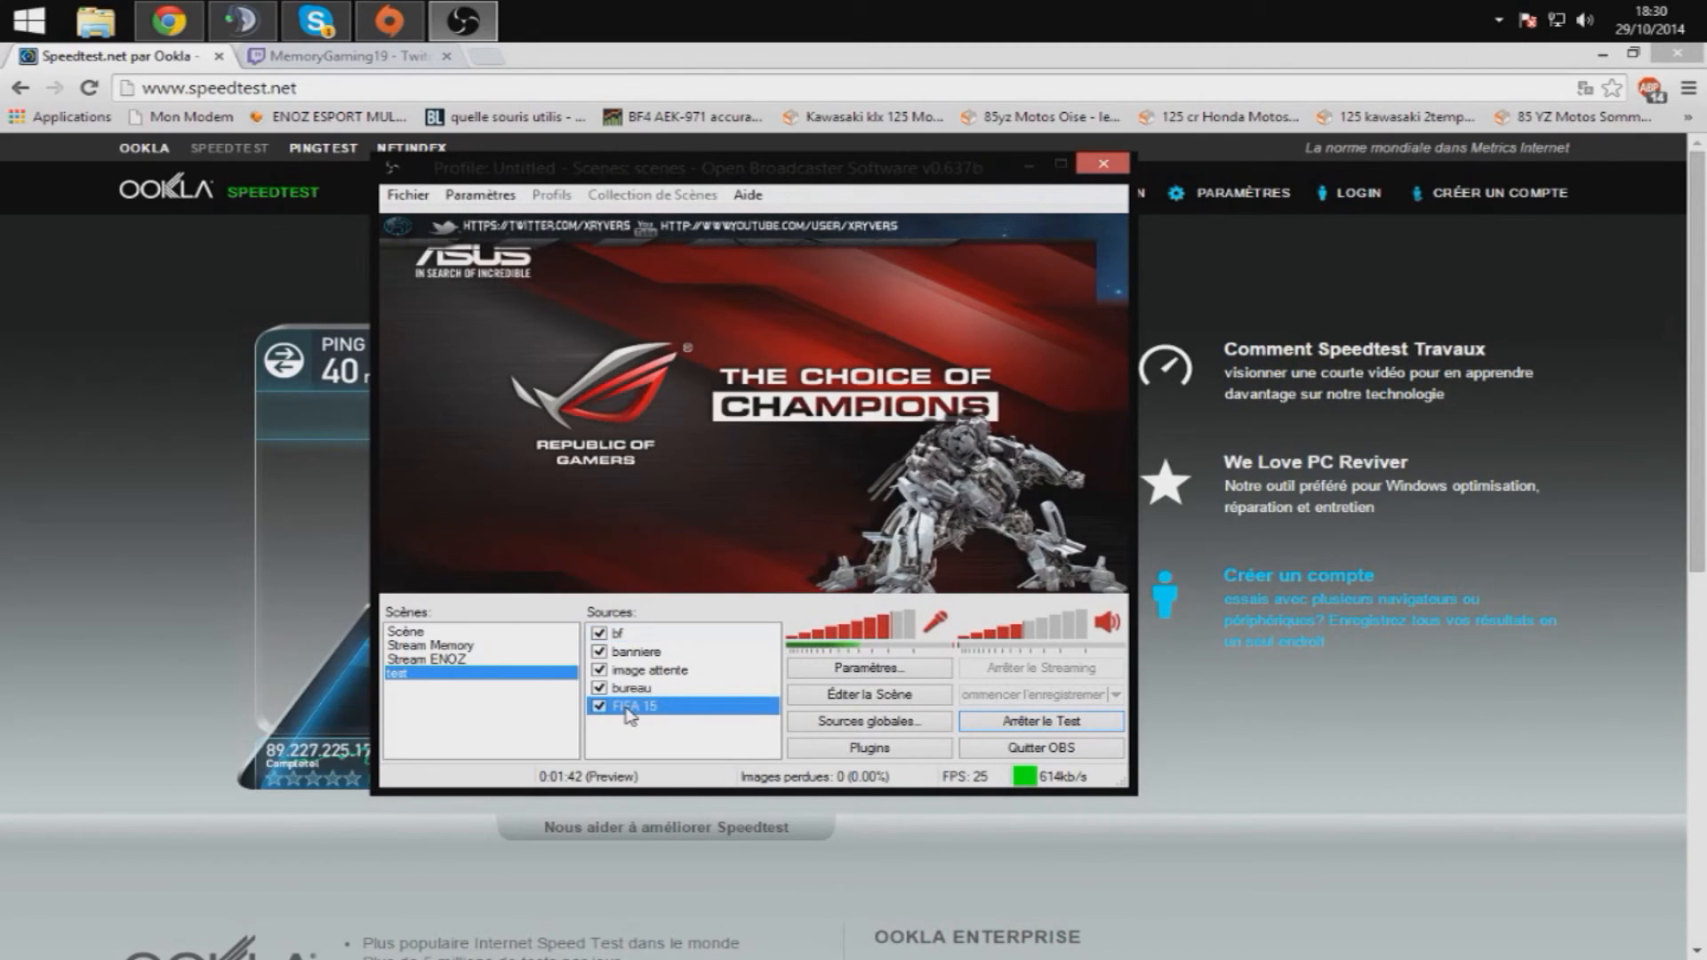
left_click(656, 633)
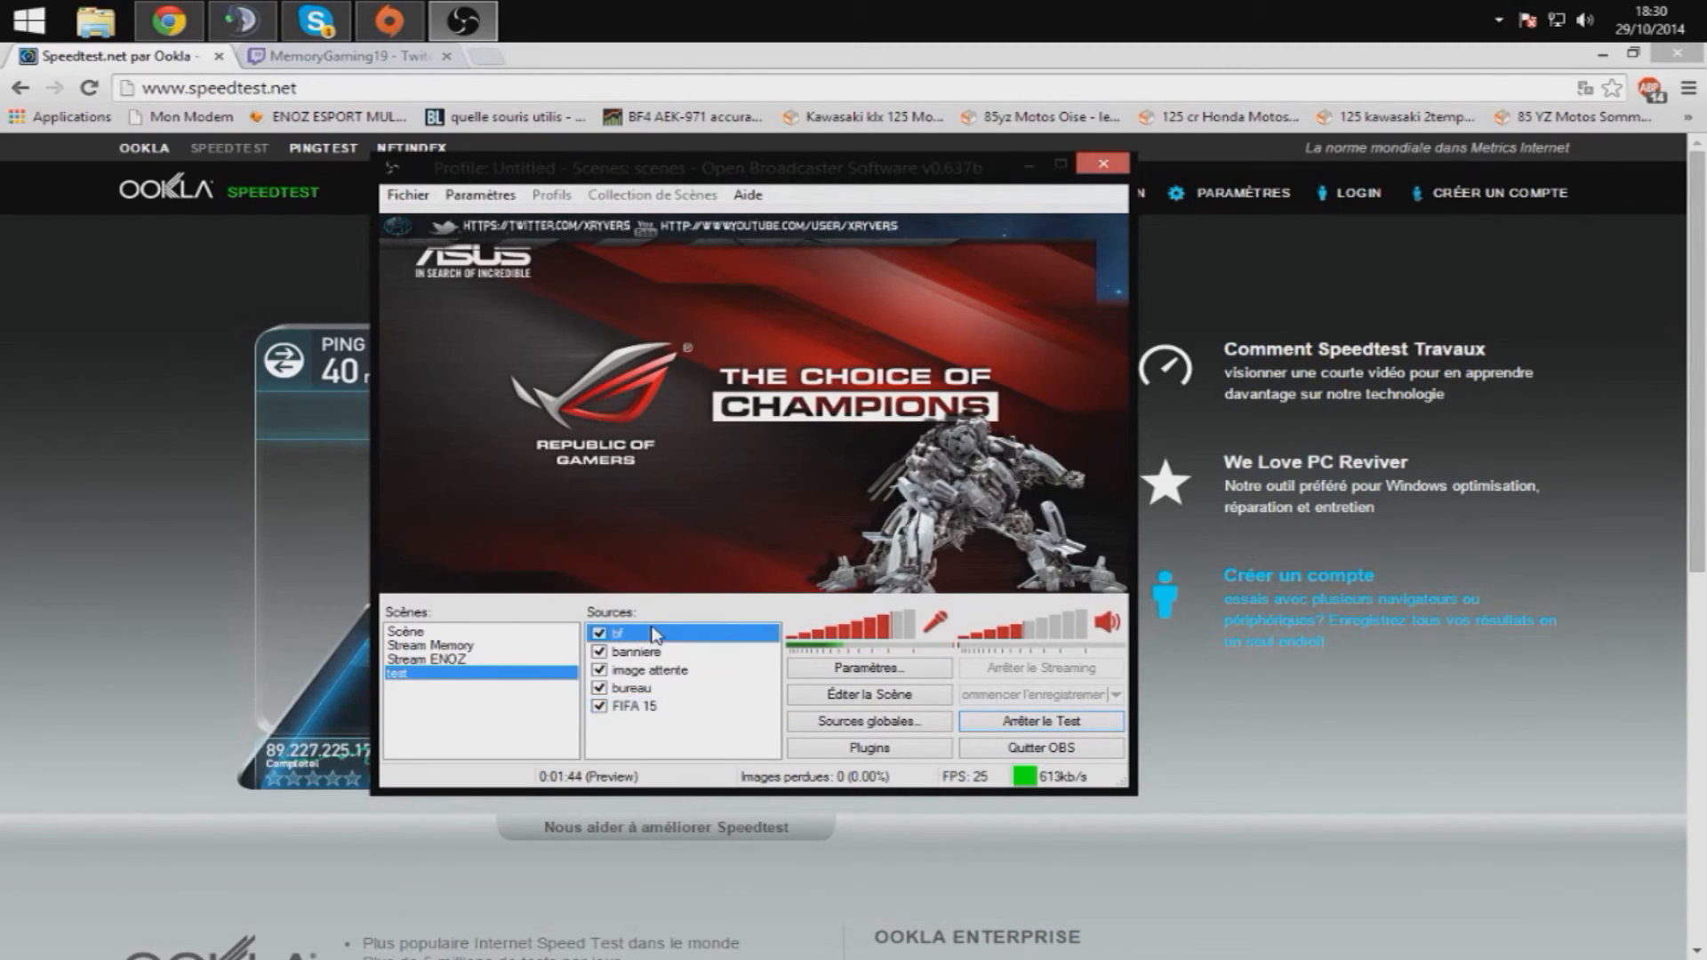
left_click(630, 708)
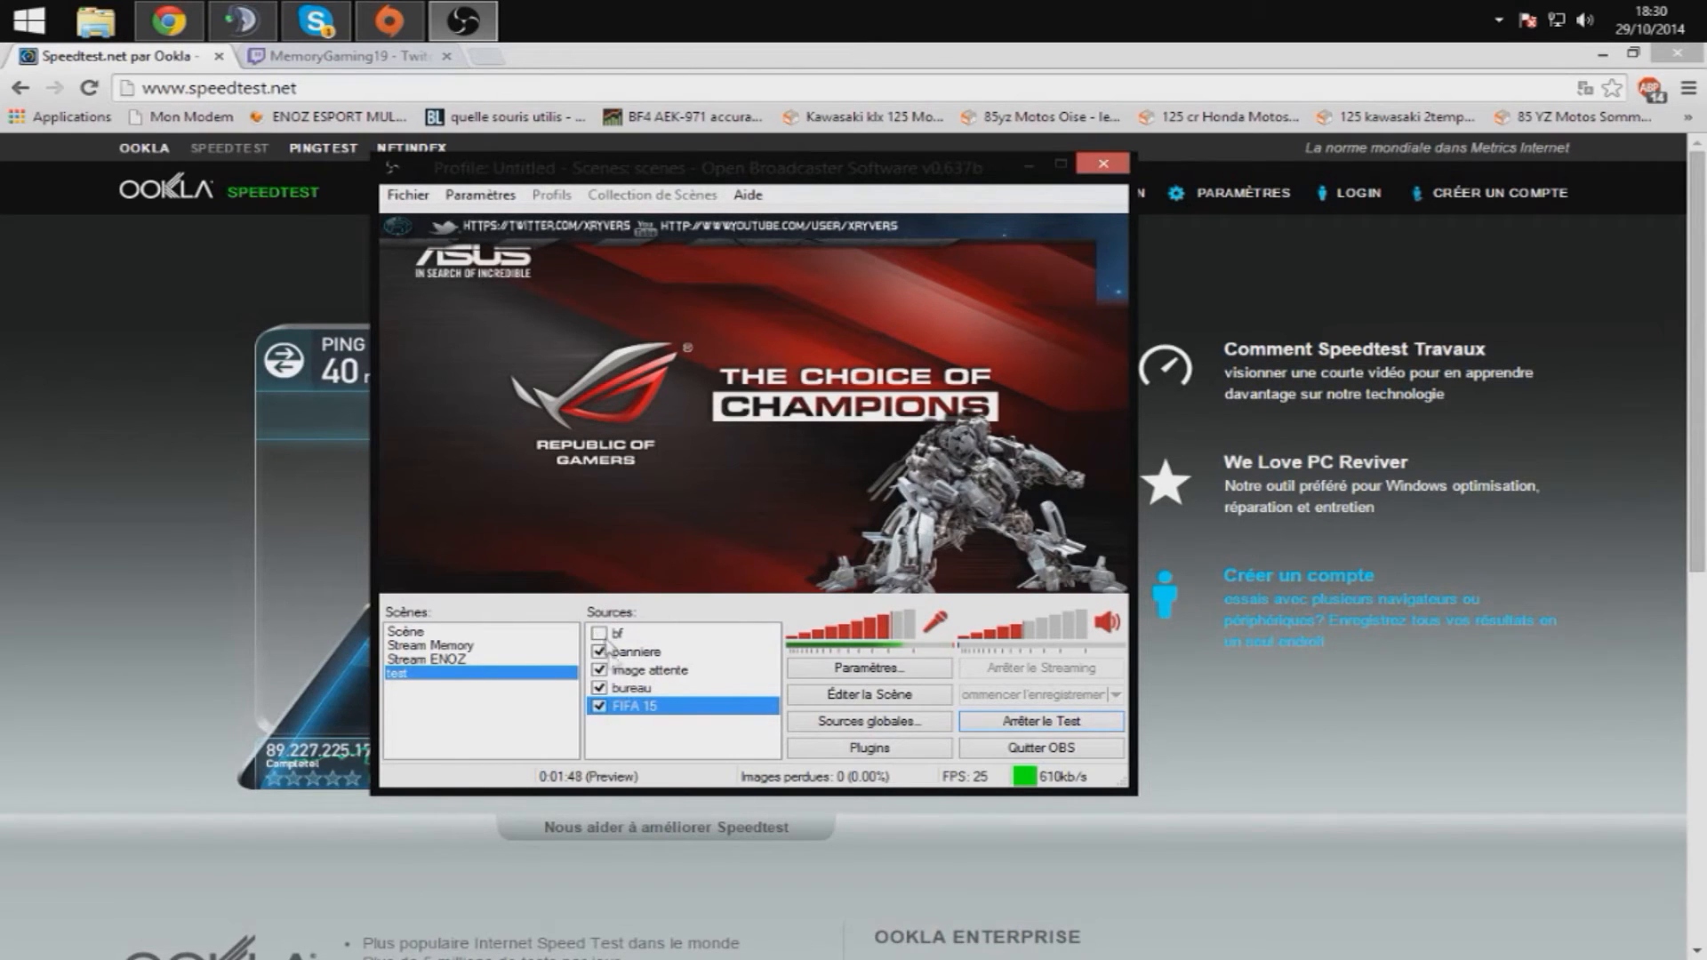
left_click(600, 707)
left_click(600, 689)
left_click(599, 670)
left_click(600, 652)
left_click(599, 653)
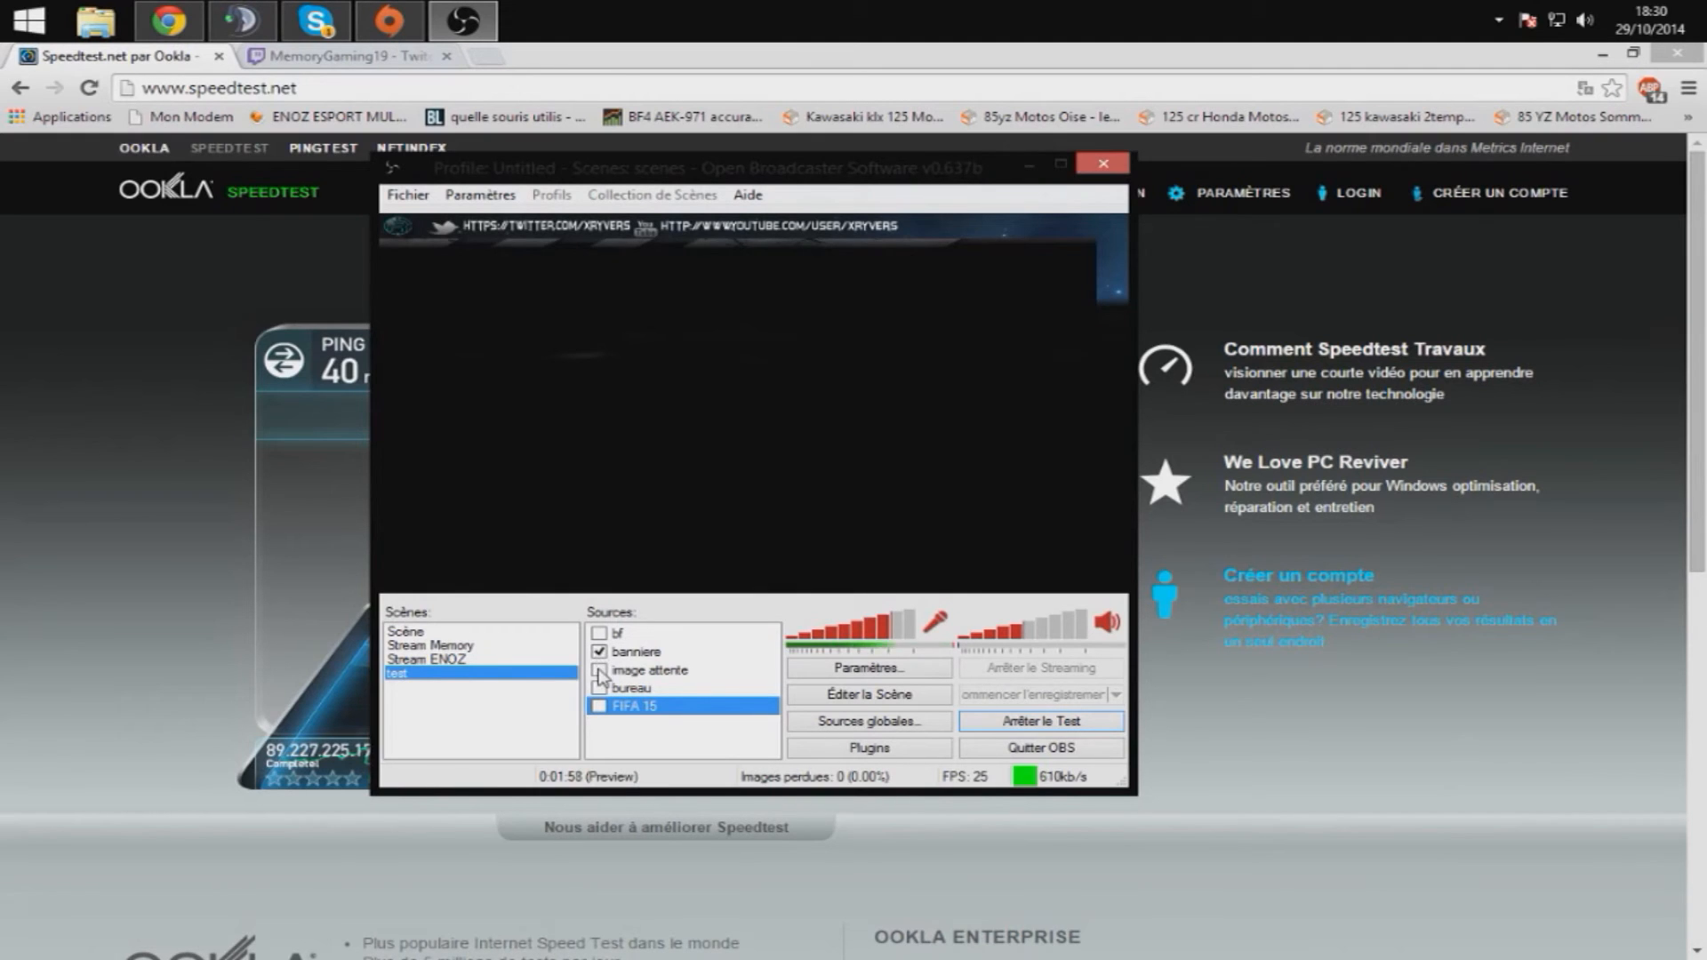
Step: Show the image attente source, hide it again, and enable the bureau source in its place
left_click(601, 671)
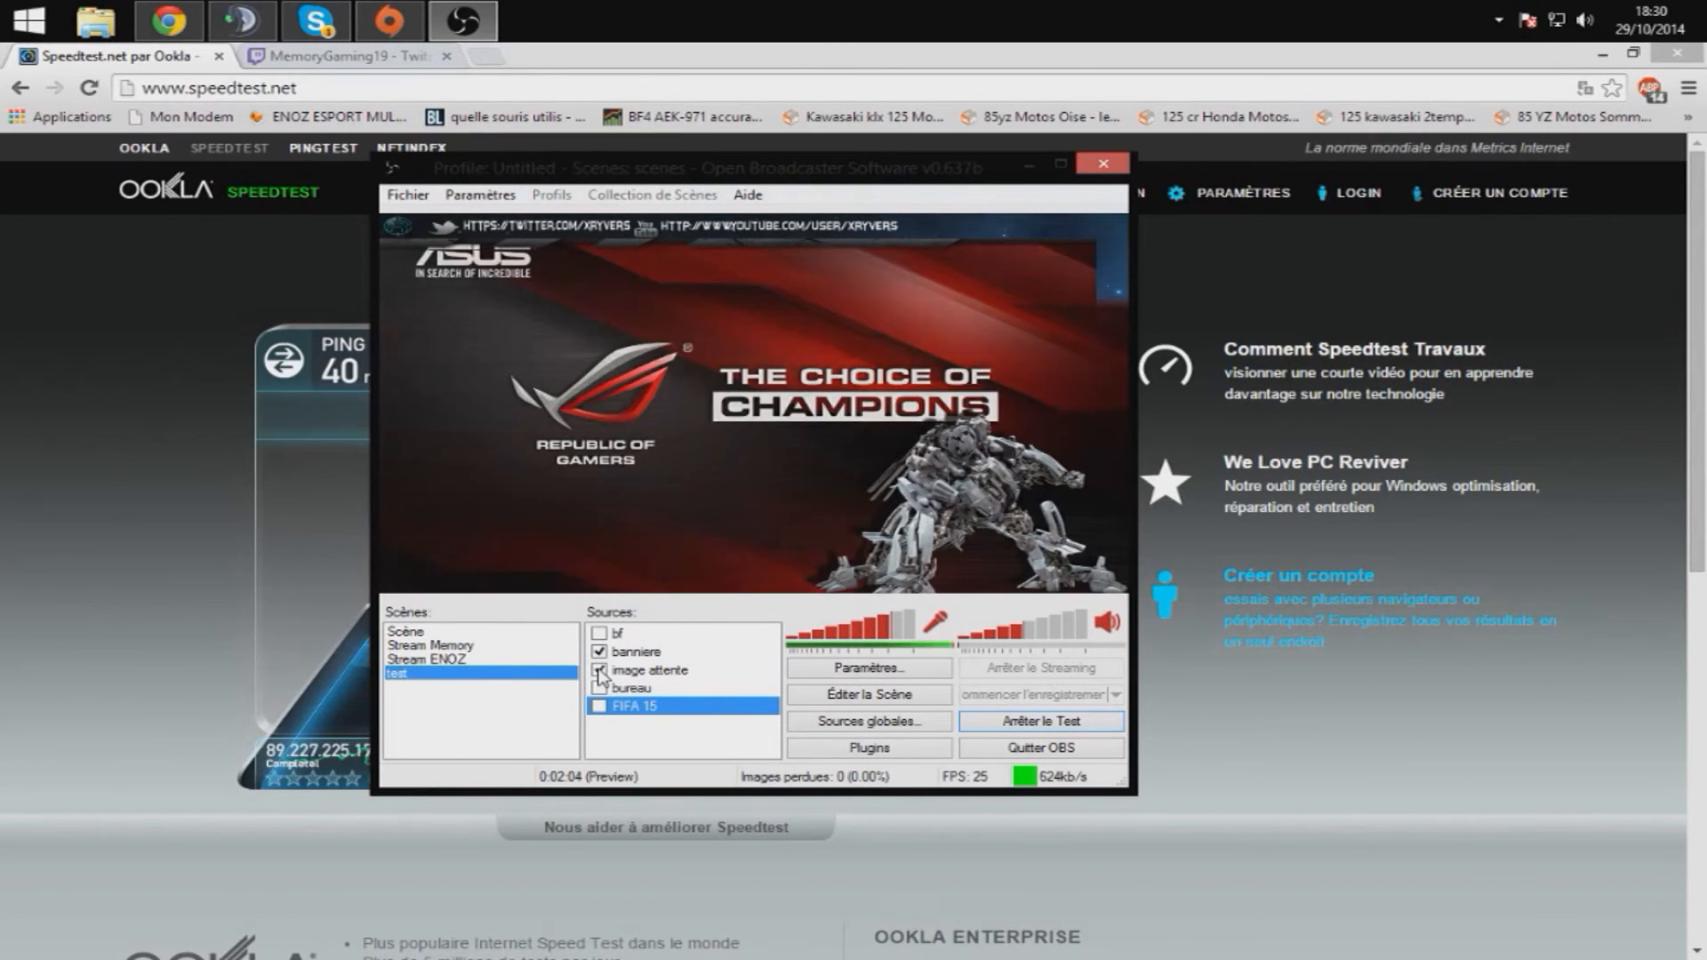
left_click(600, 671)
left_click(599, 689)
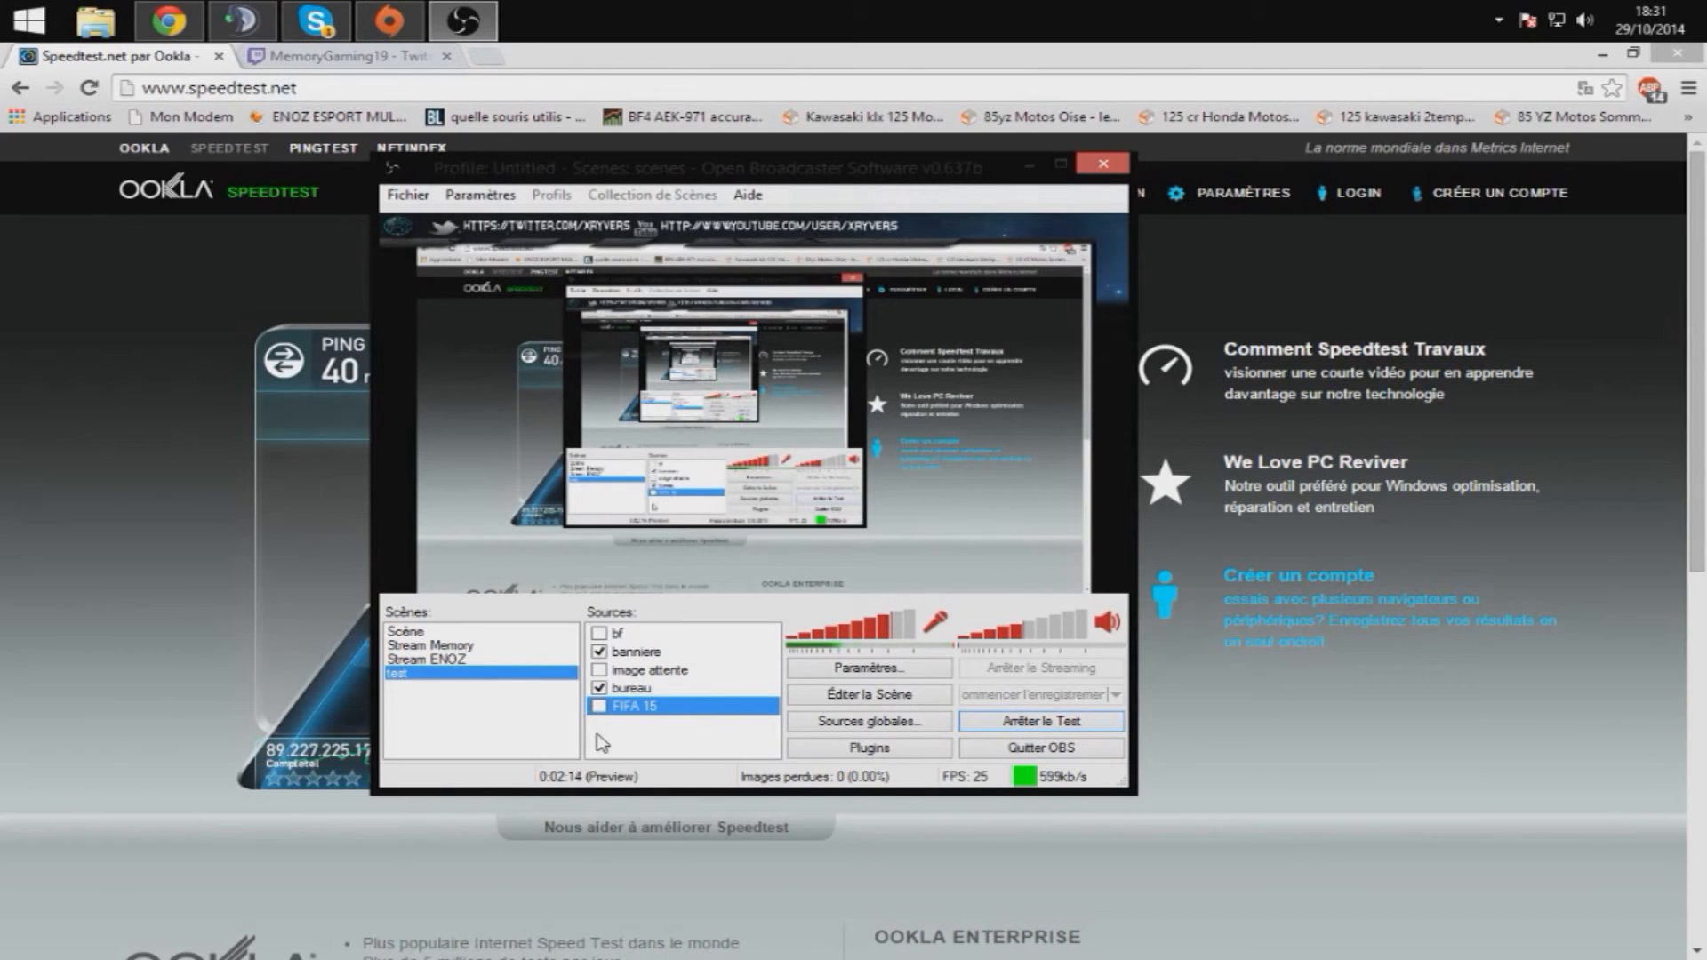
Step: Stop the streaming test and start streaming live
left_click(1024, 723)
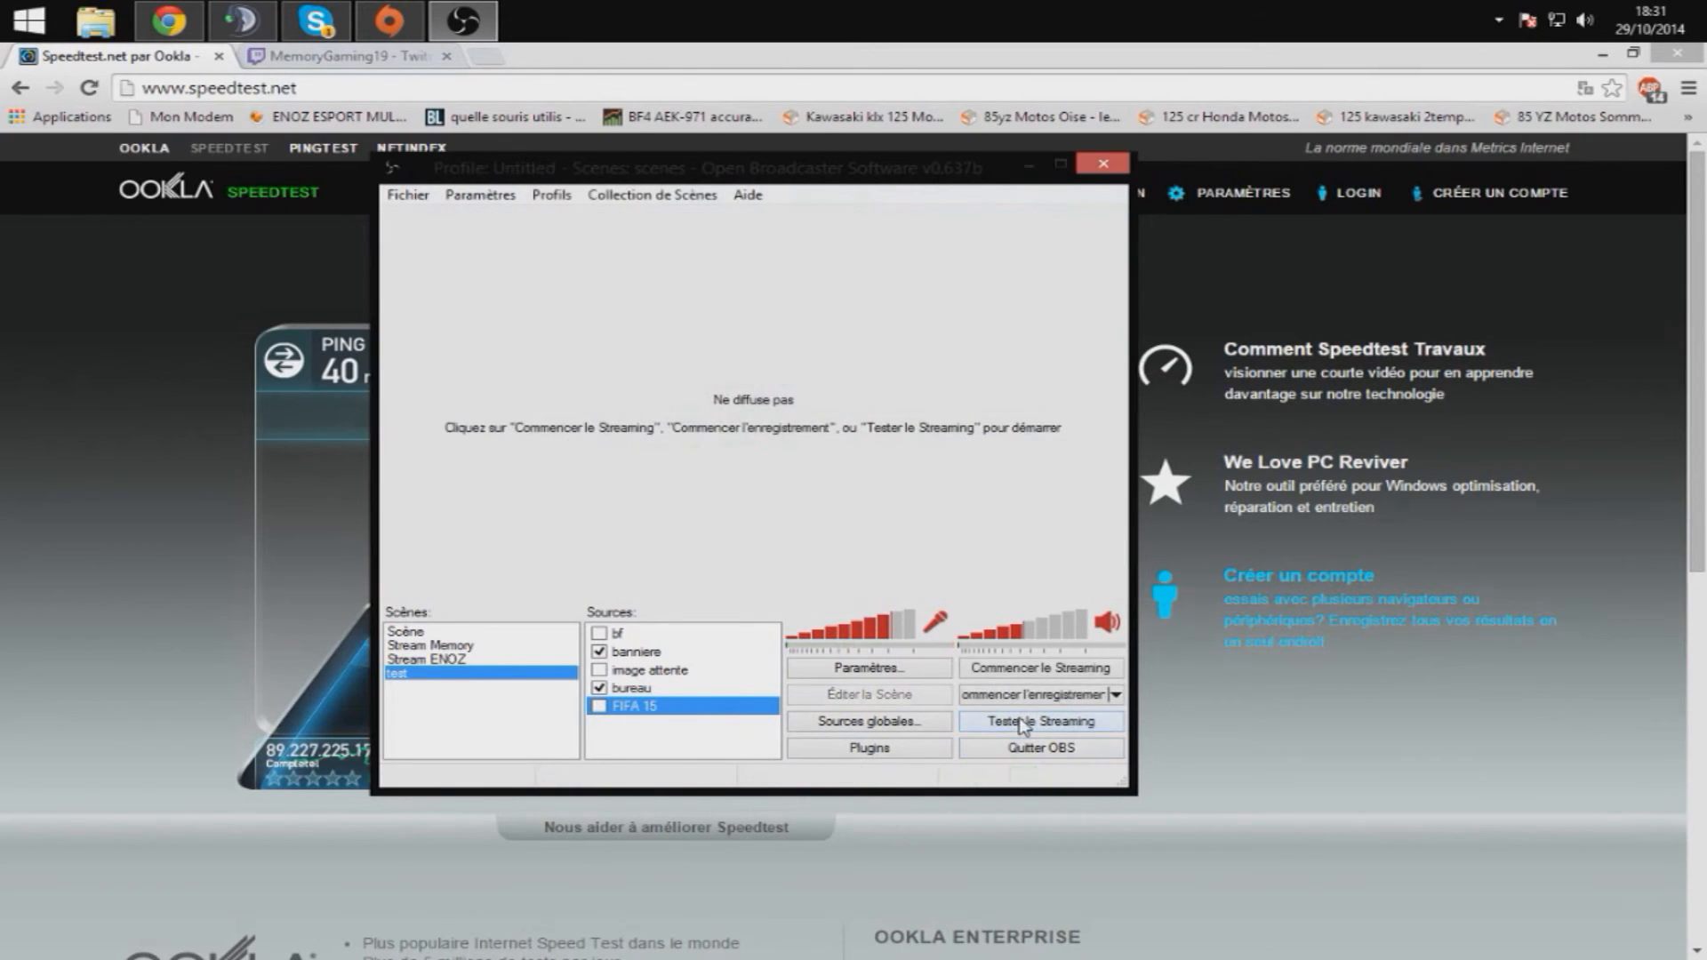
left_click(1001, 674)
Step: Close the Speedtest.net tab in Chrome and reload the Twitch channel page to check the live broadcast
mouse_move(233, 61)
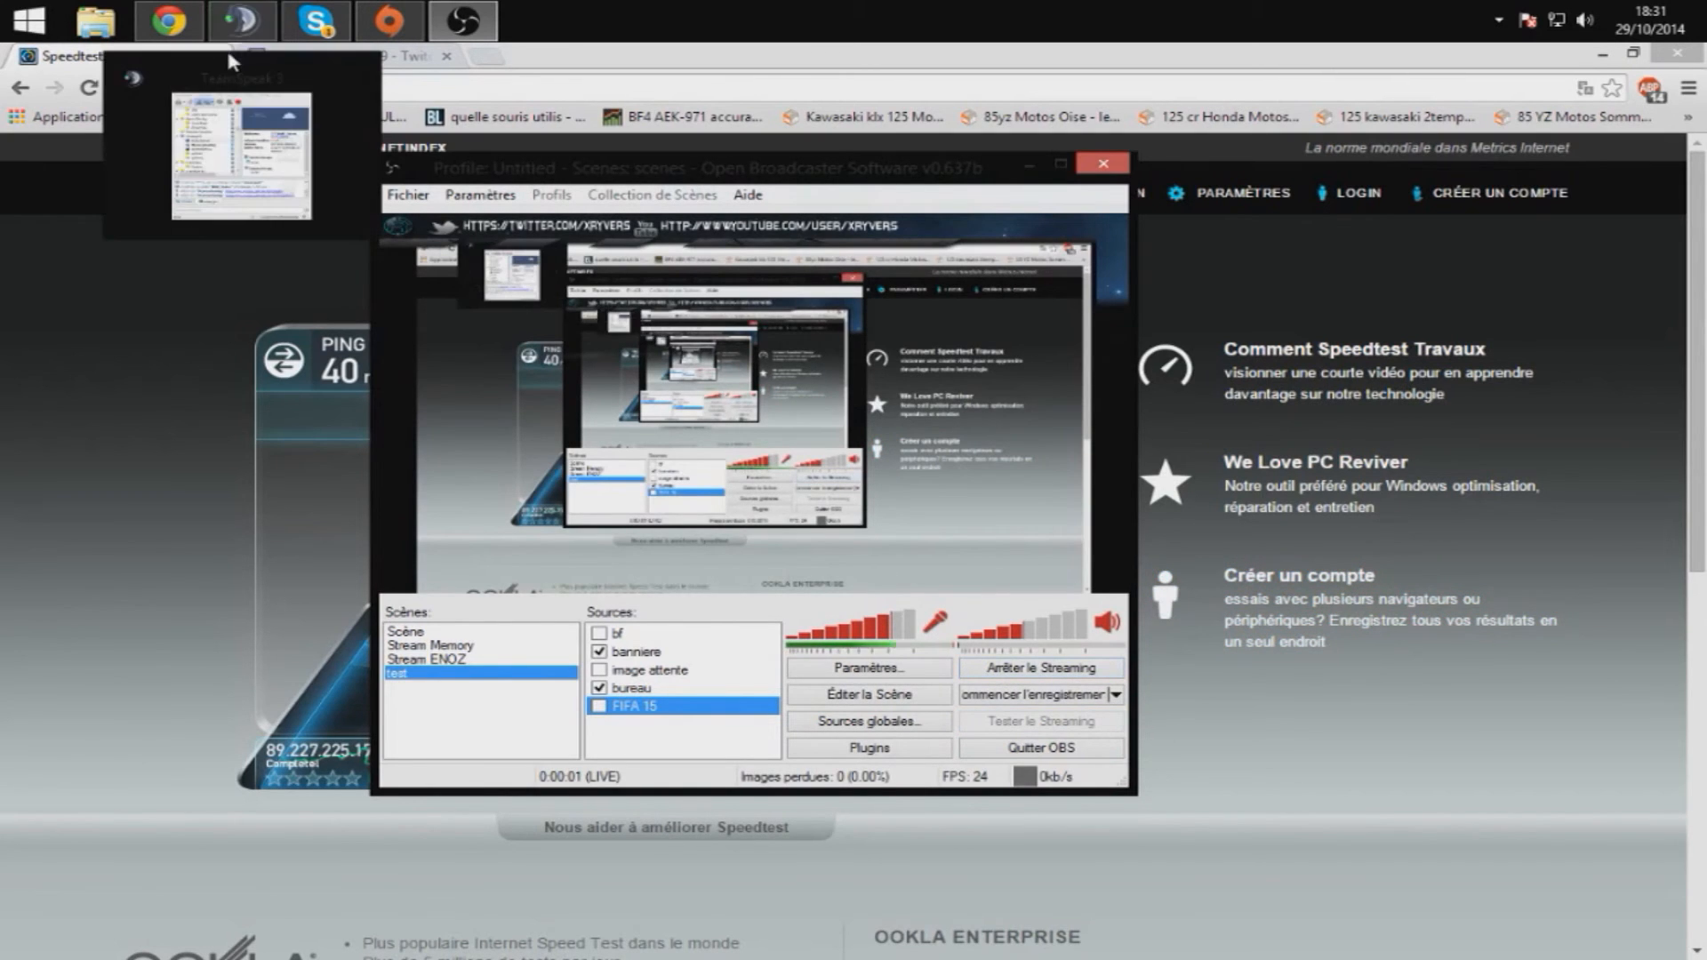
left_click(228, 64)
left_click(221, 57)
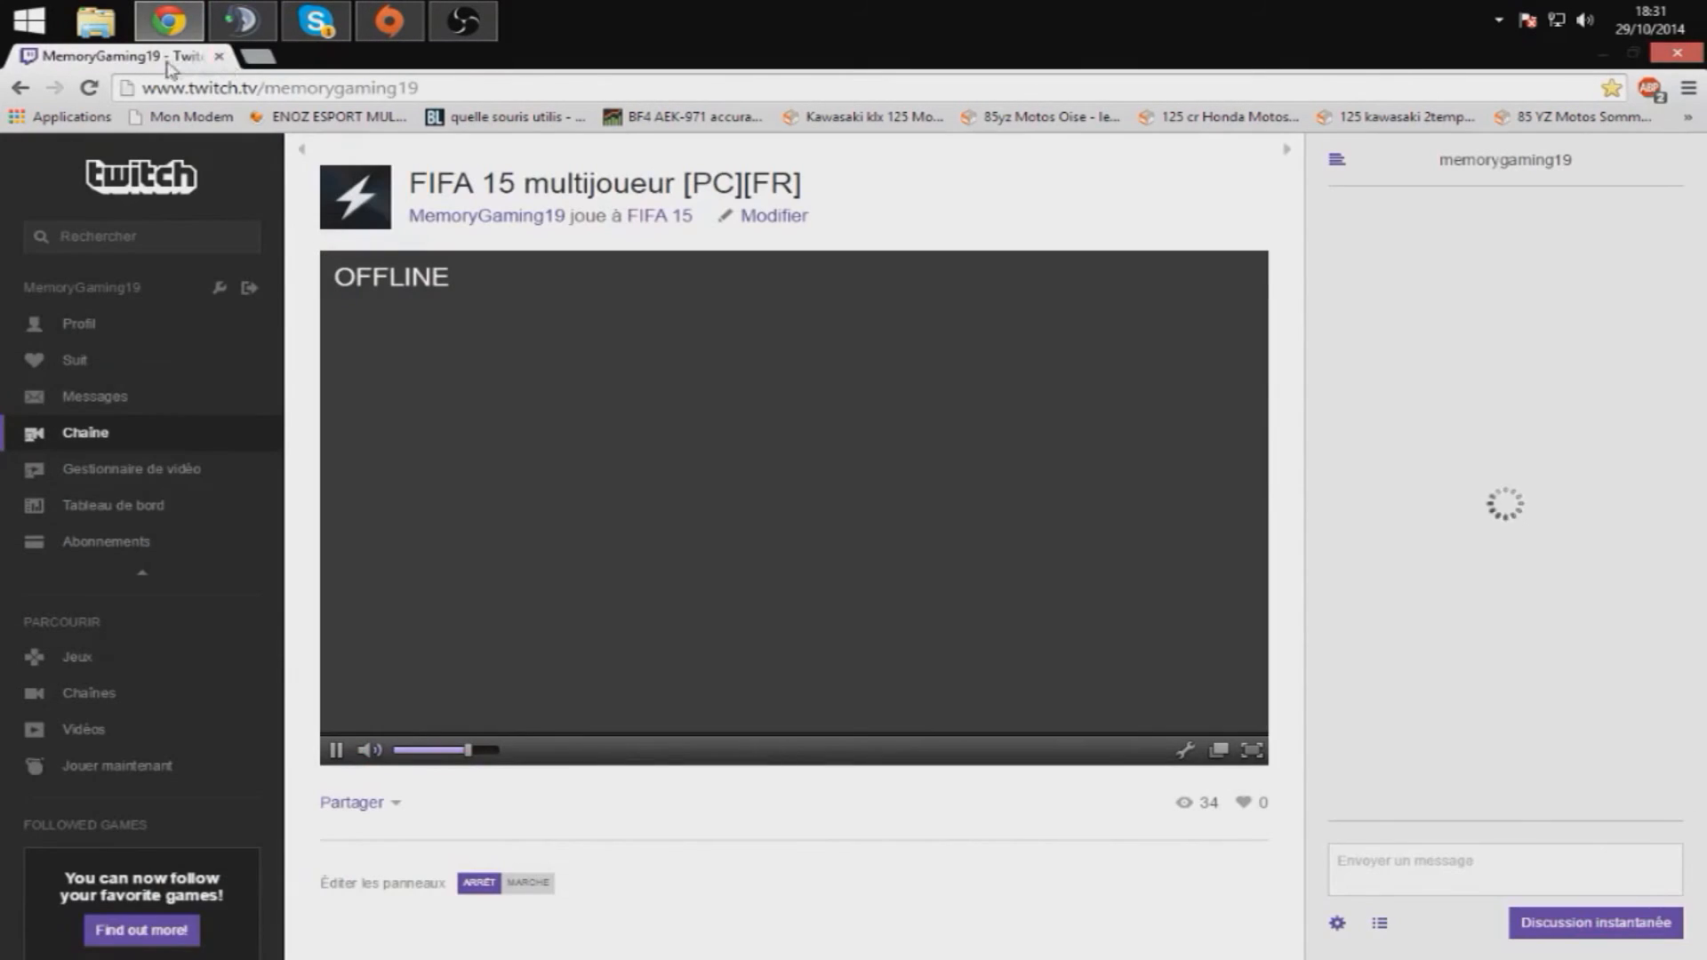
left_click(90, 88)
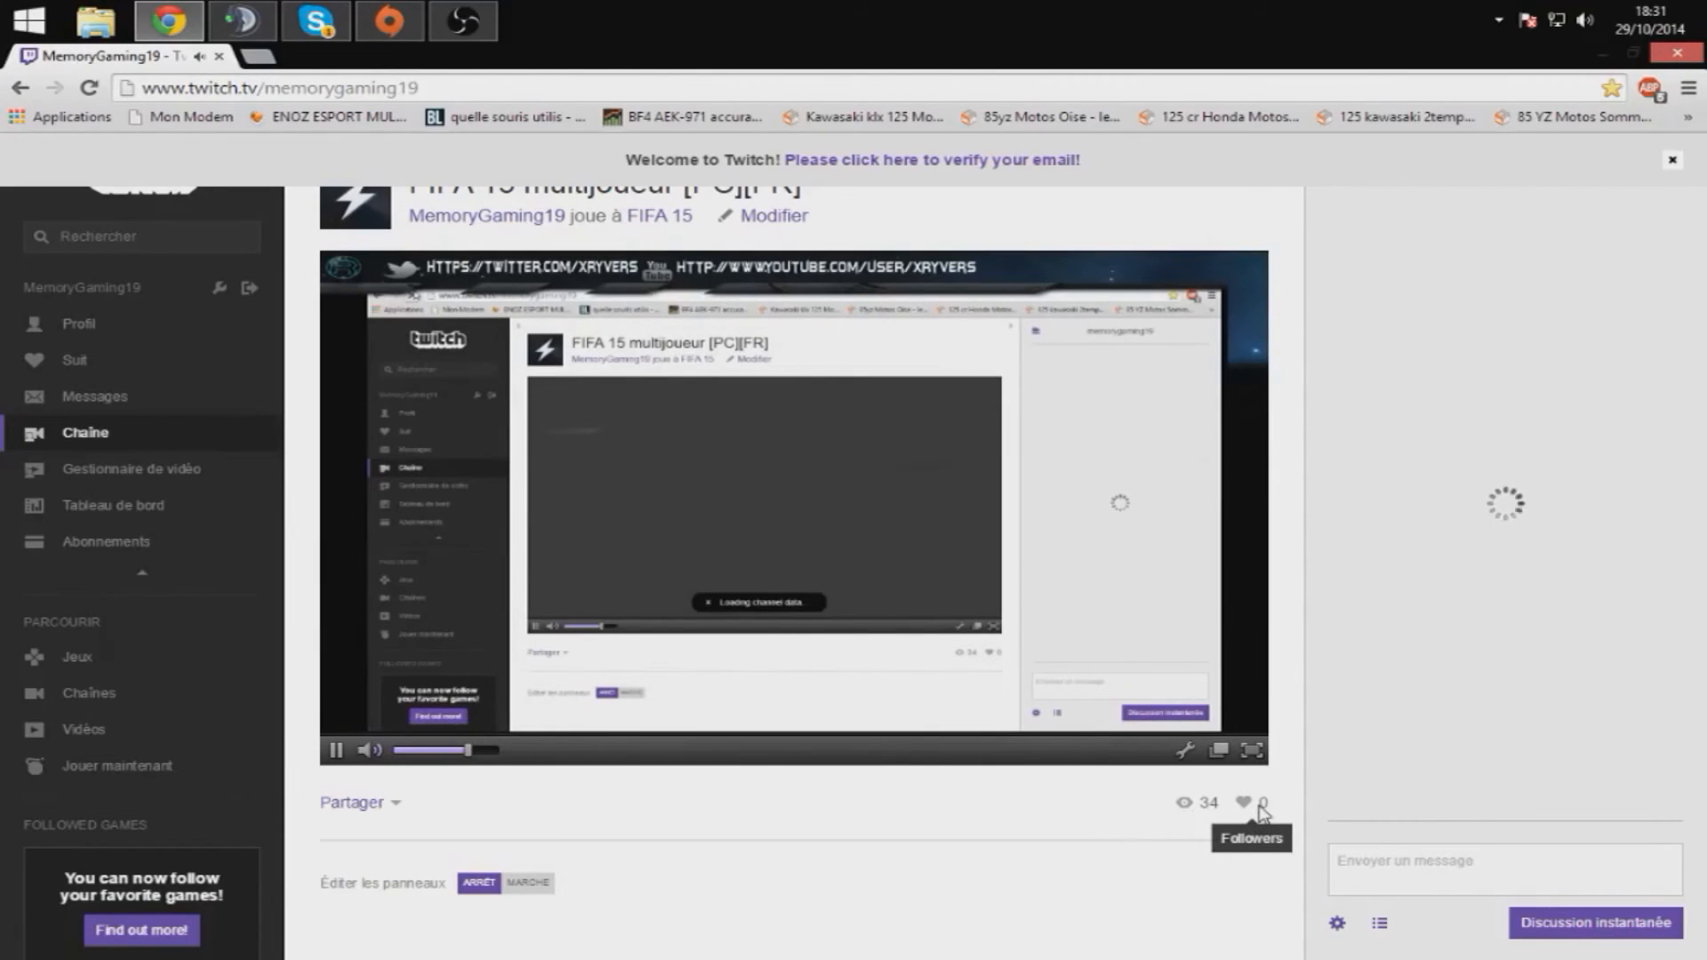
Step: Mute and pause the live video player on the Twitch channel page
left_click(367, 751)
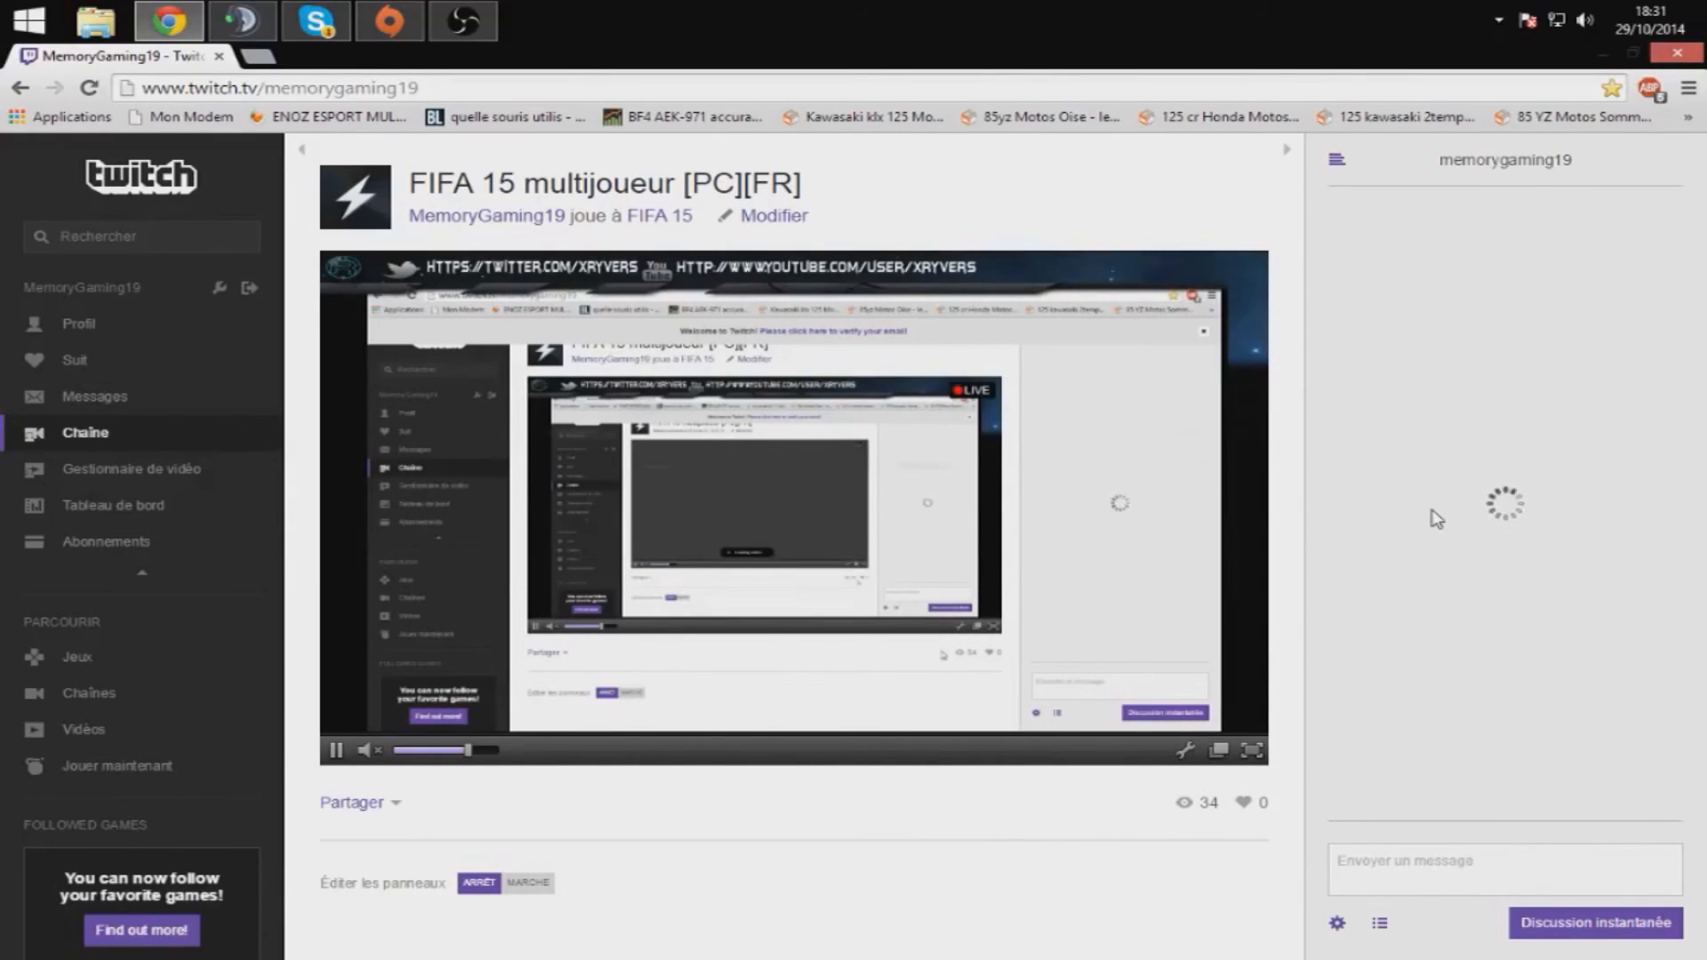
left_click(337, 751)
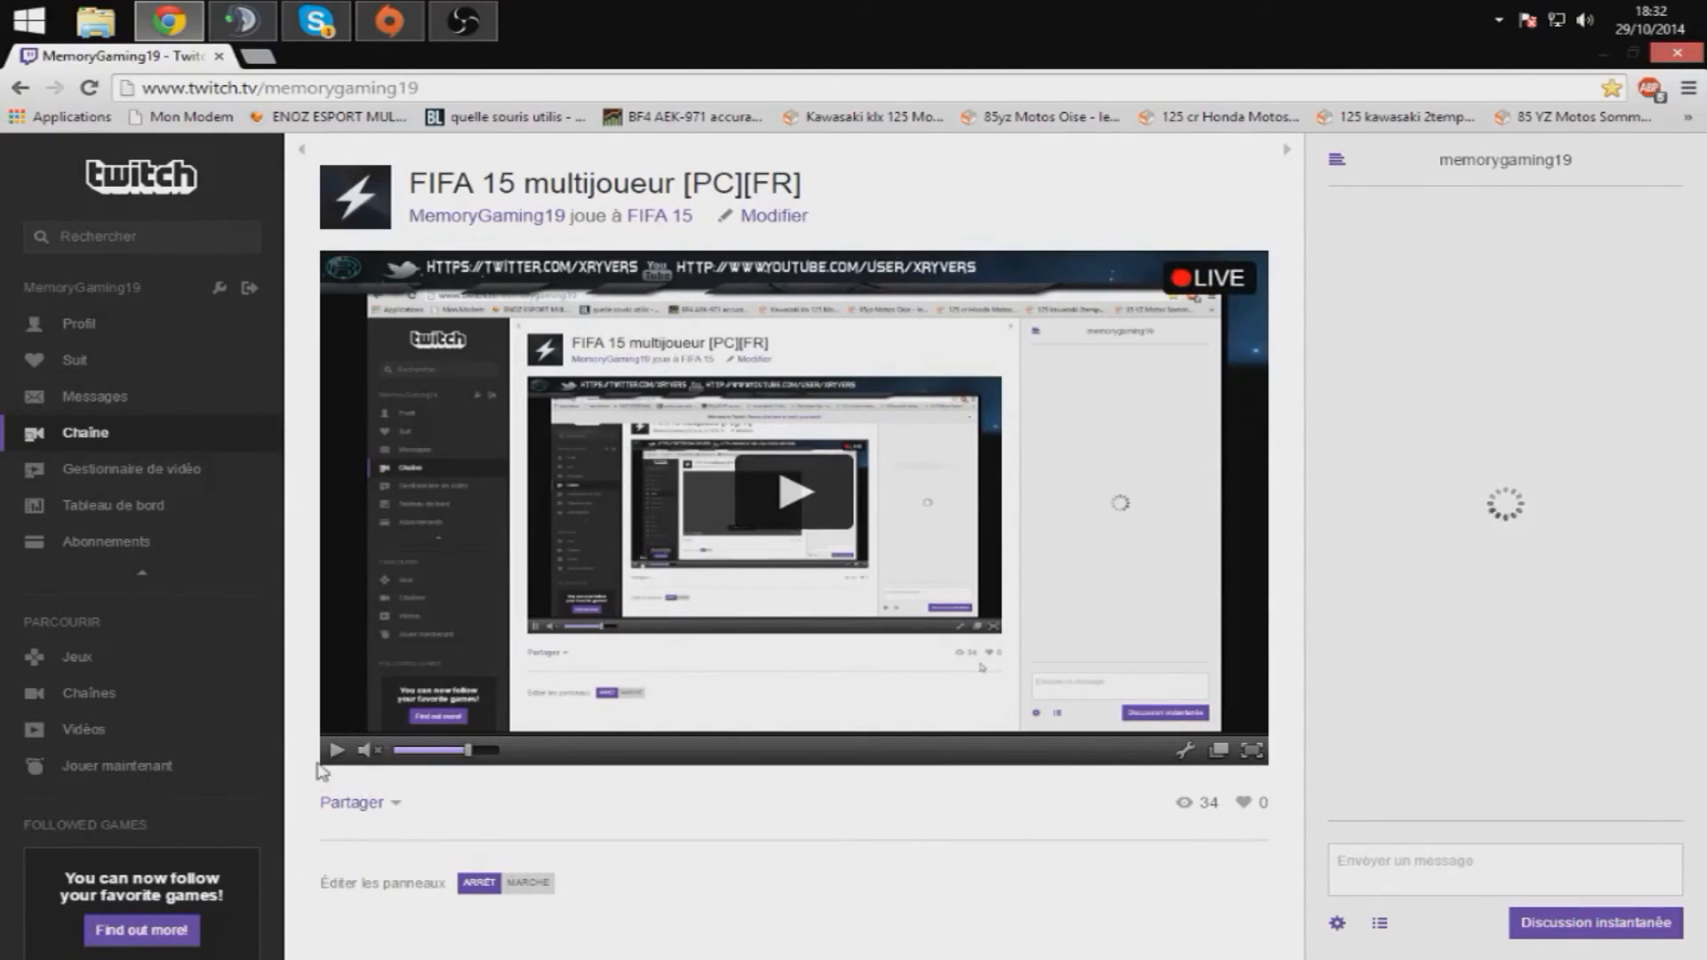
Step: Switch to Open Broadcaster Software to check the running stream's dropped frames, frame rate and bitrate
left_click(462, 21)
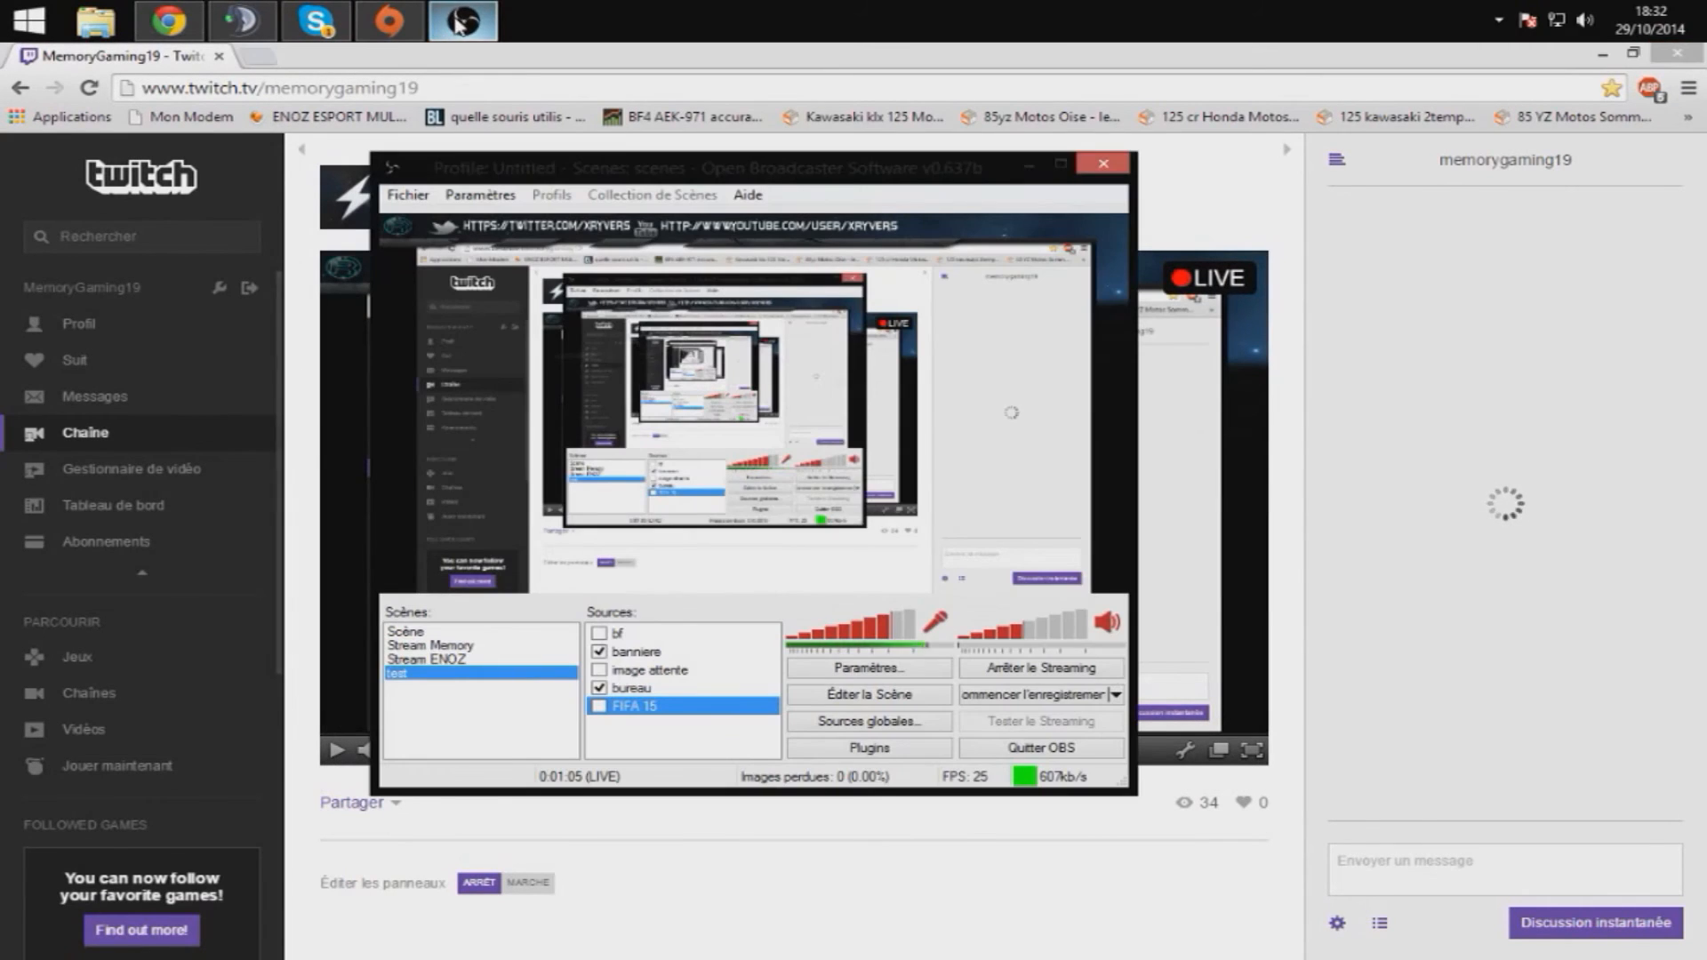
left_click_drag(738, 176, 750, 142)
left_click(1155, 792)
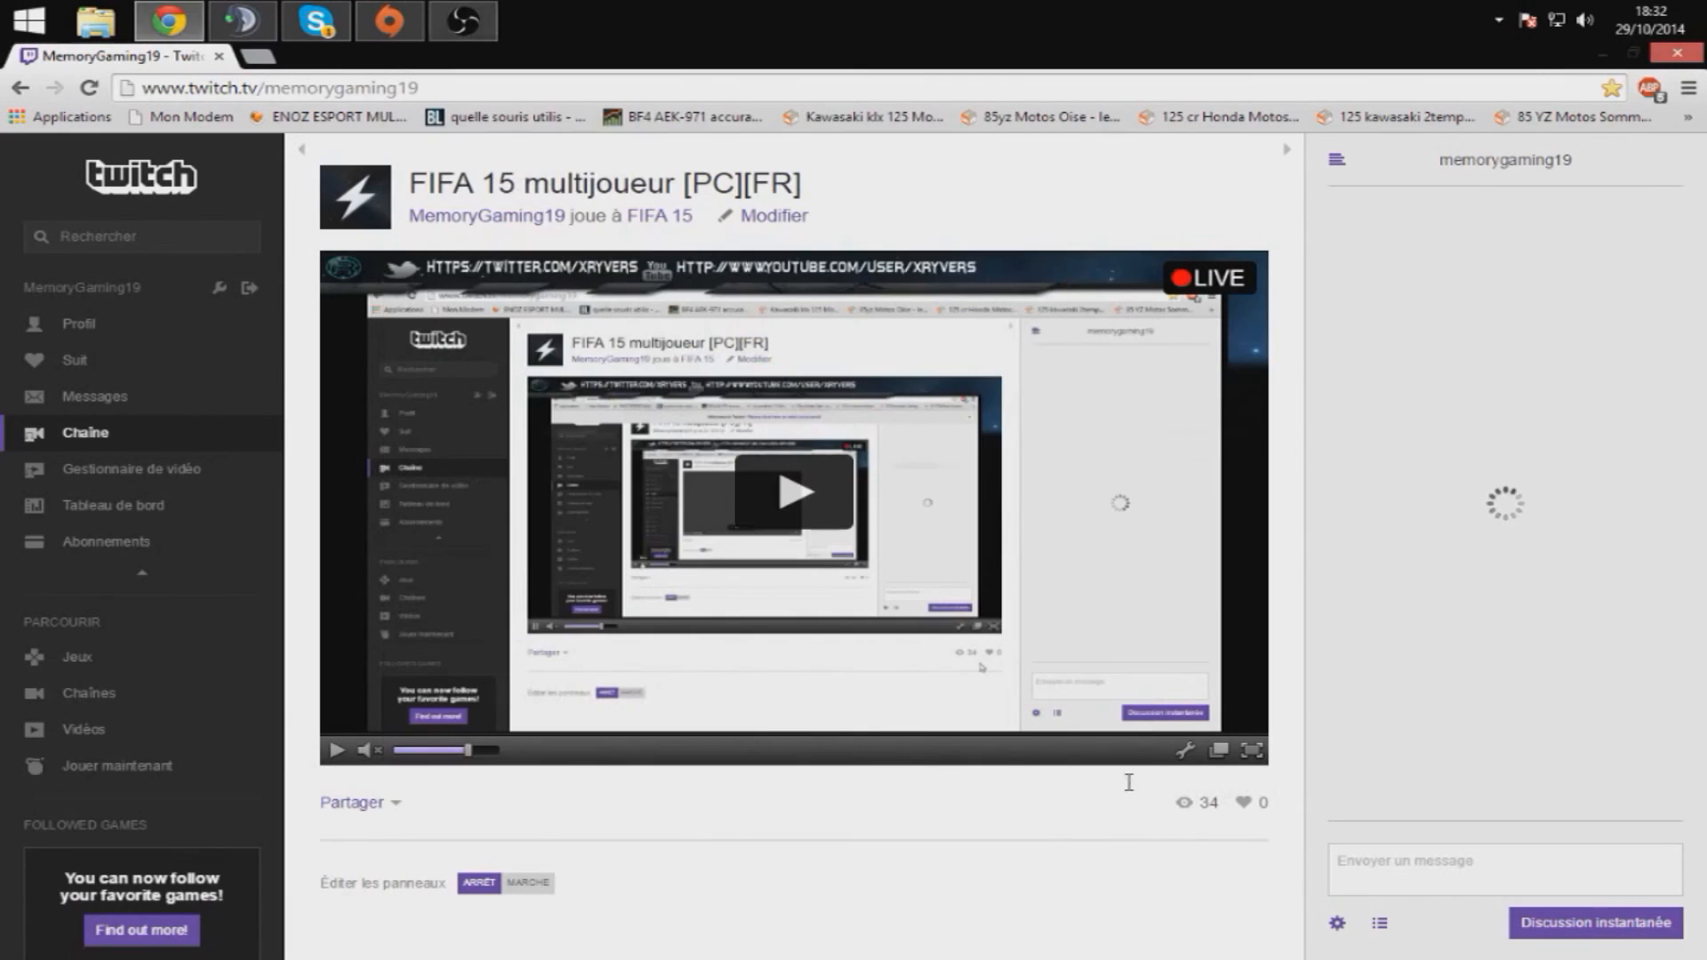
left_click(463, 21)
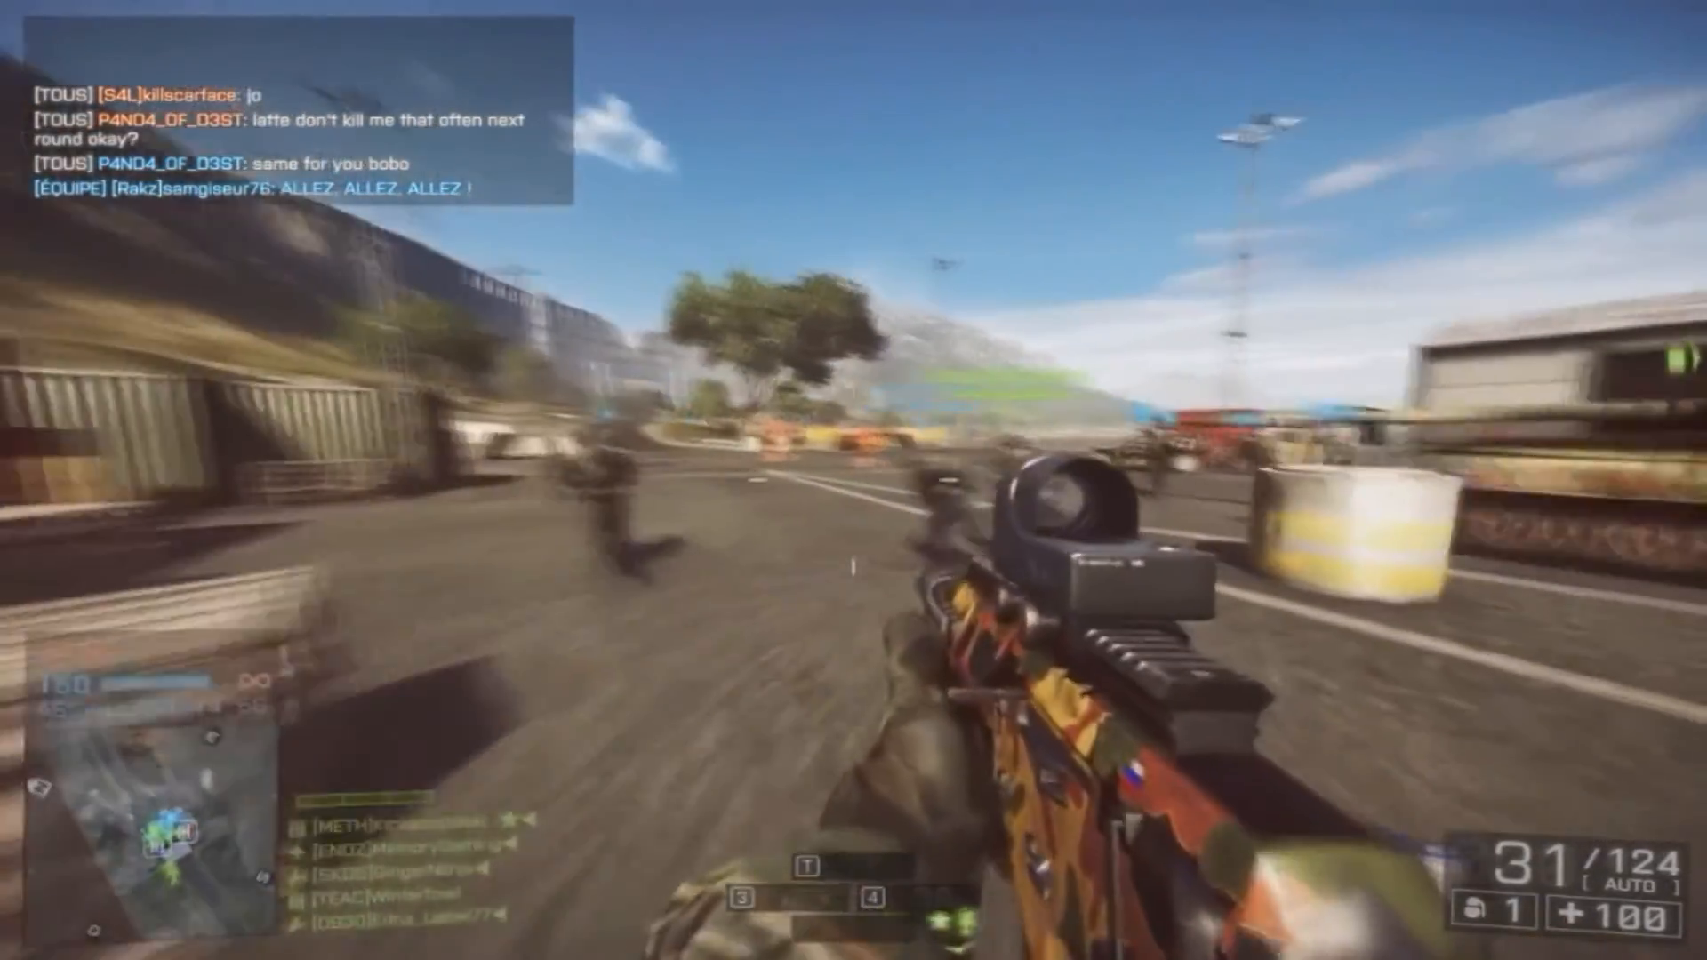
Step: In the running Battlefield match, examine the scoreboard for the player's score and ping, and return to the game menu
key("Tab")
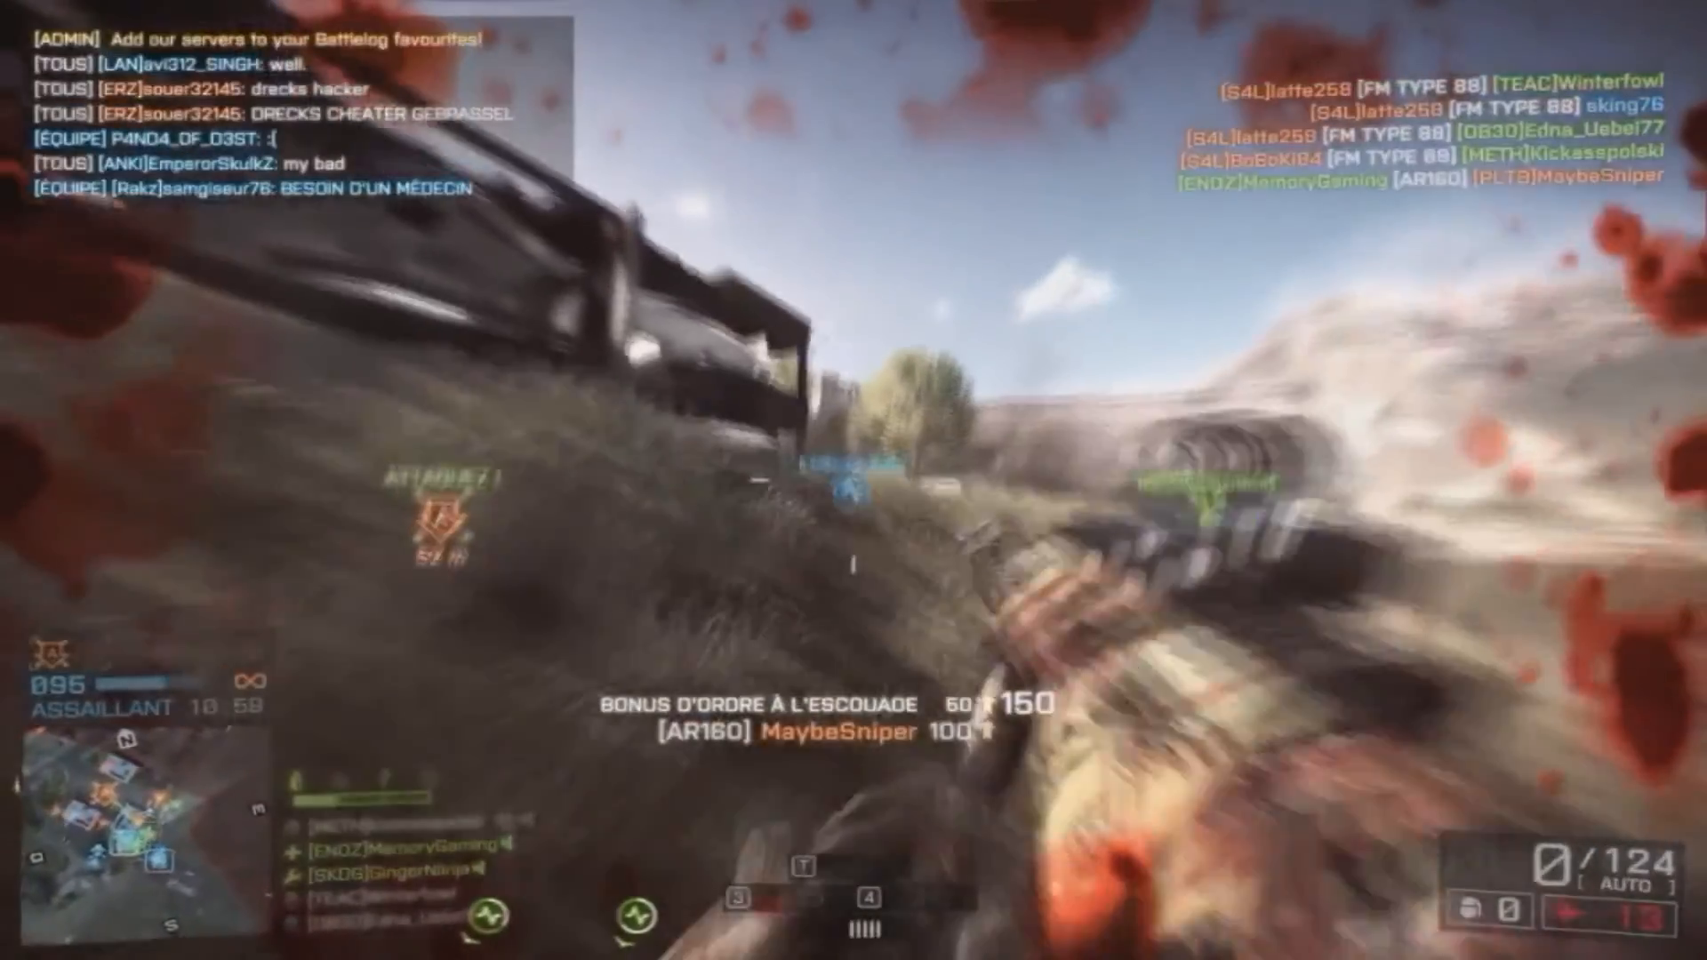
key("Tab")
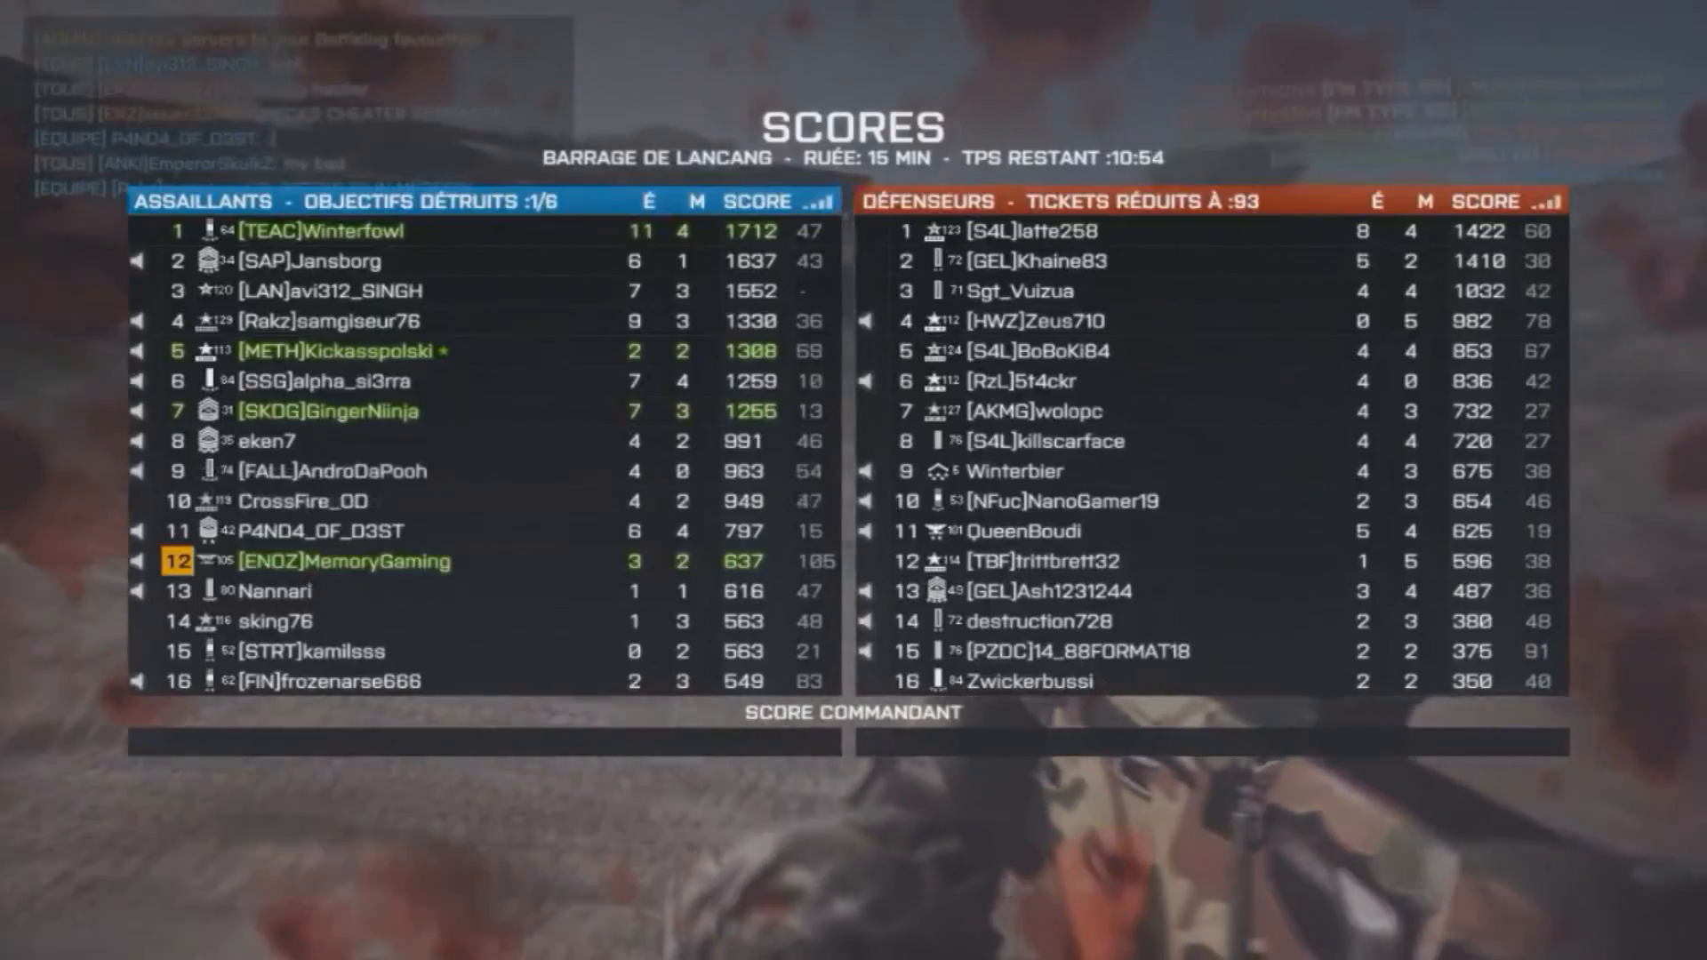
key("Tab")
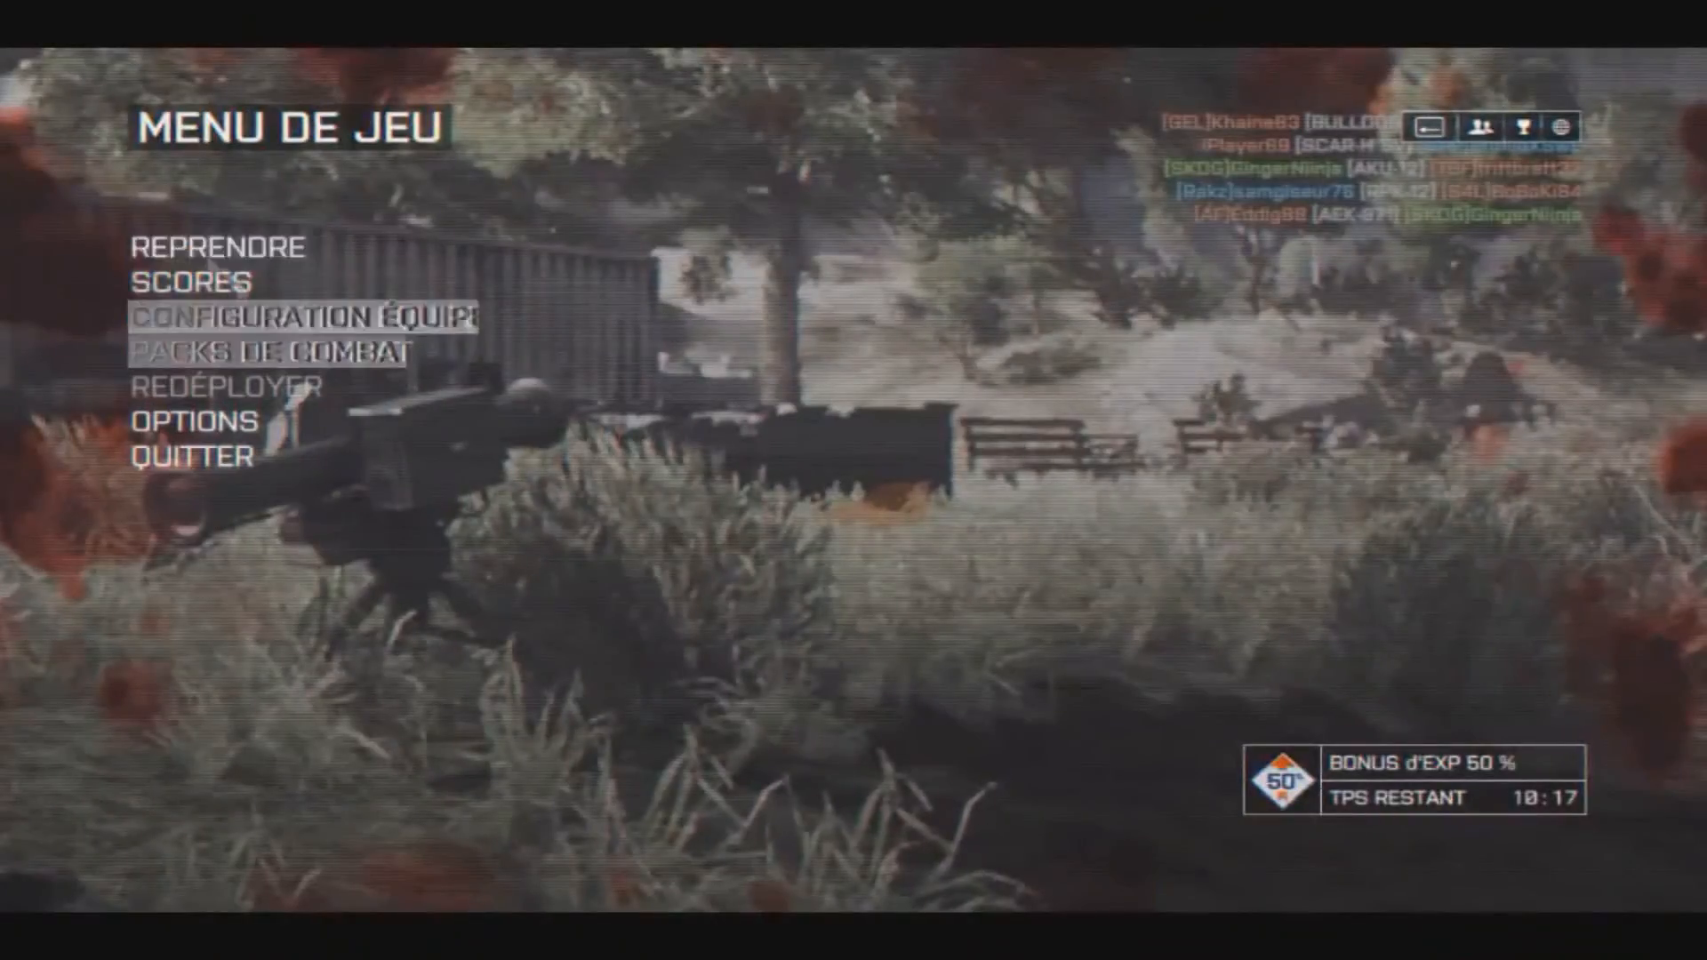
left_click(301, 286)
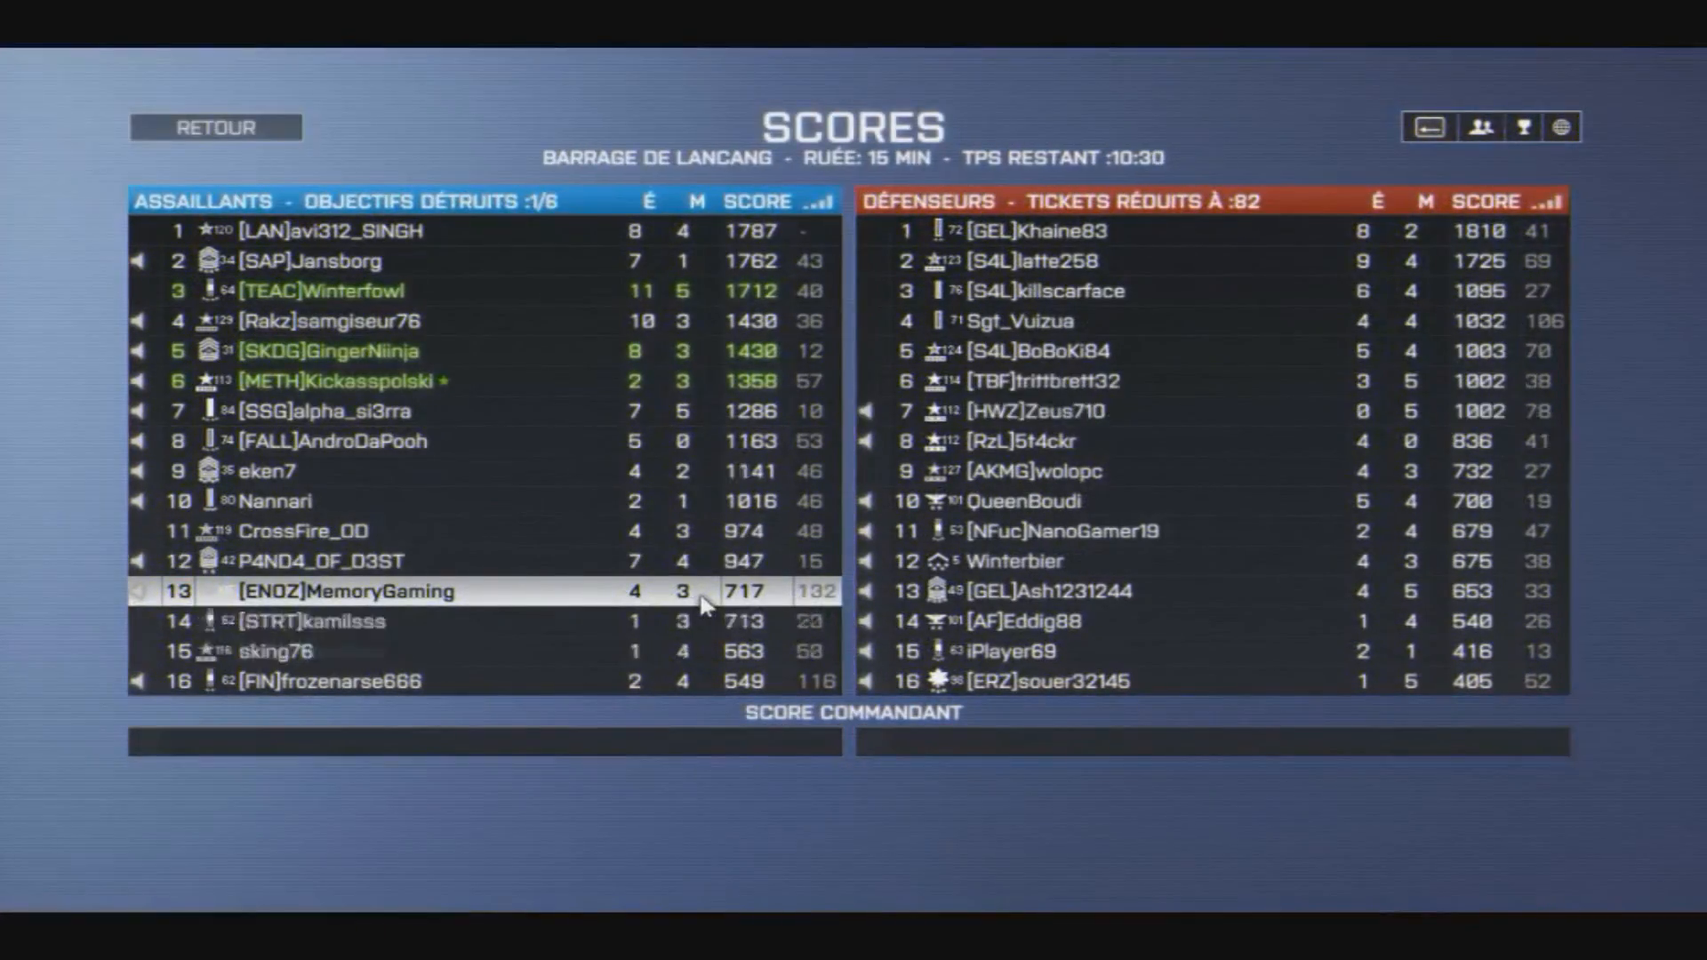
key("Escape")
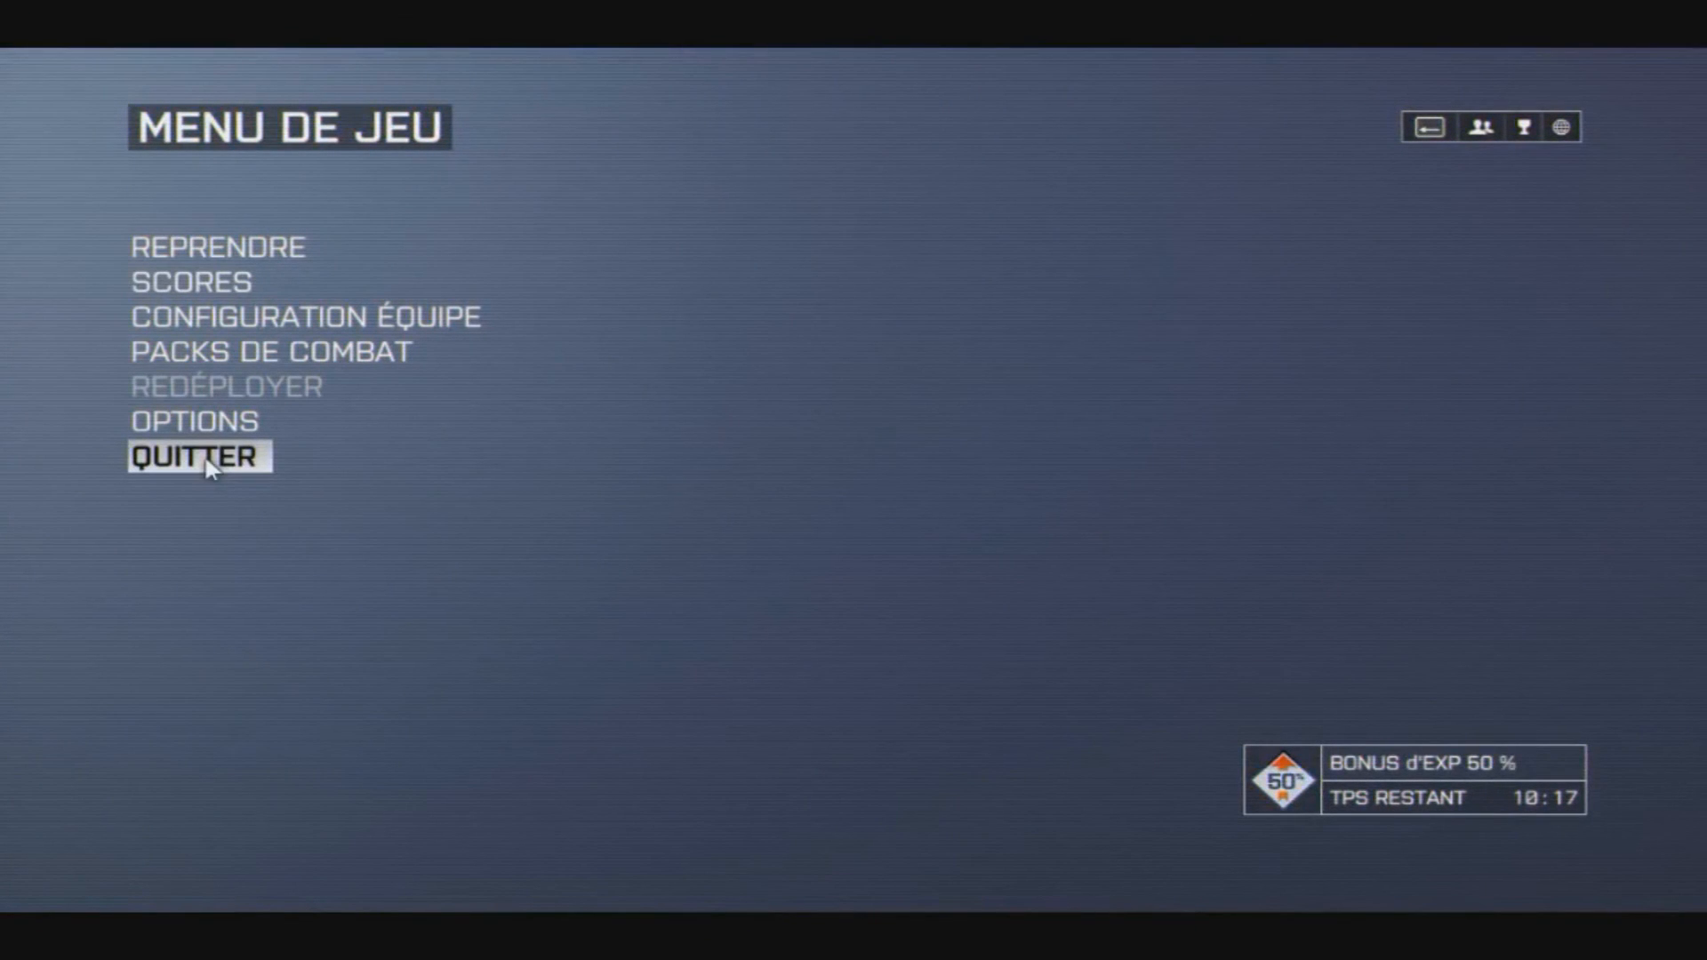